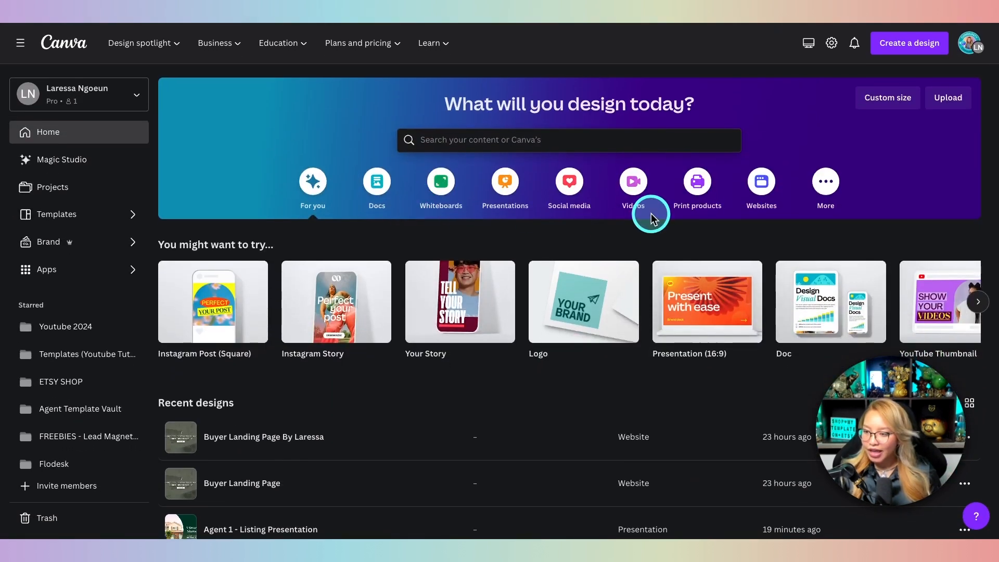
Step: Open the Websites category and start a blank 1366 × 768 px website
left_click(763, 190)
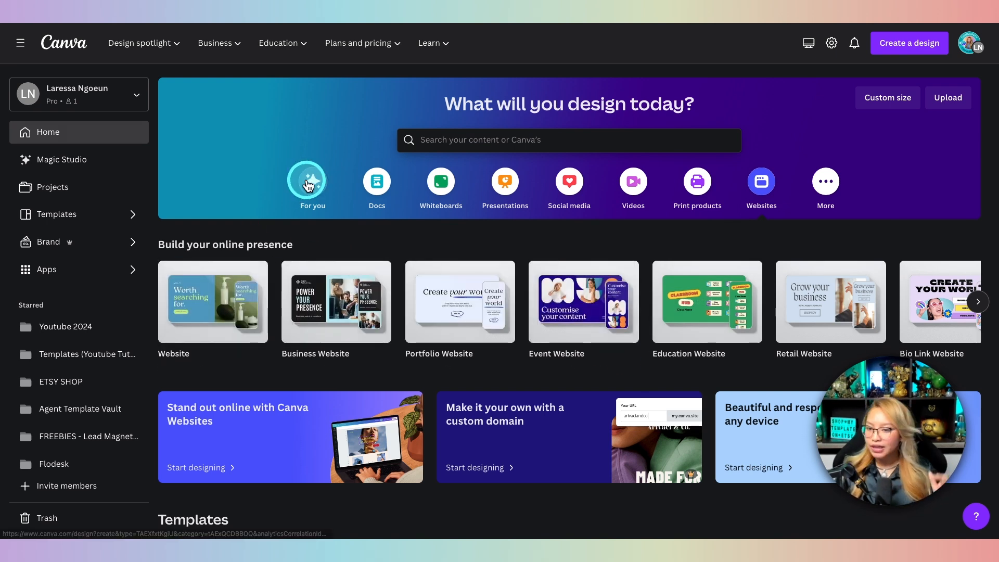
scroll(439, 216, "down", 2)
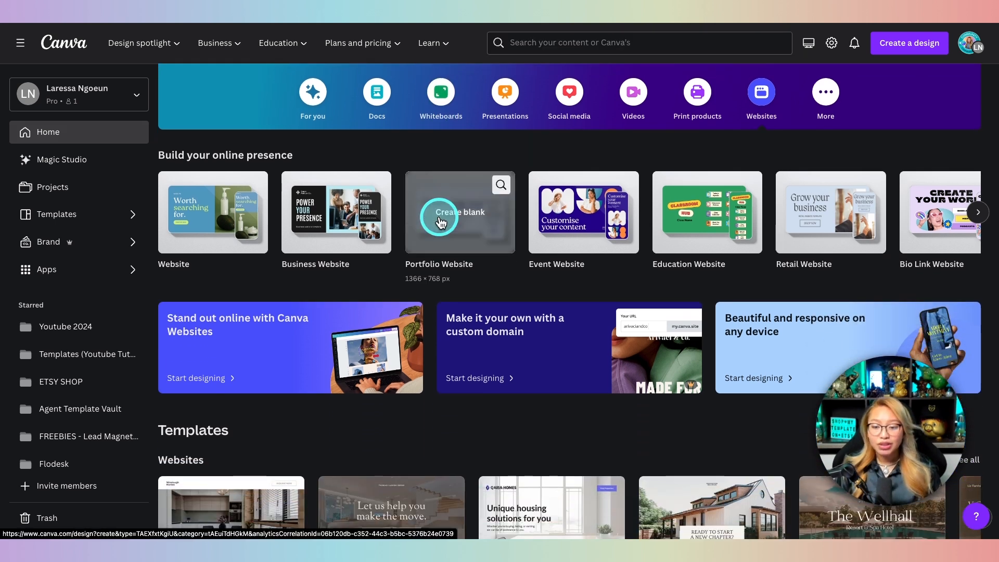
scroll(440, 222, "down", 1)
scroll(441, 222, "up", 3)
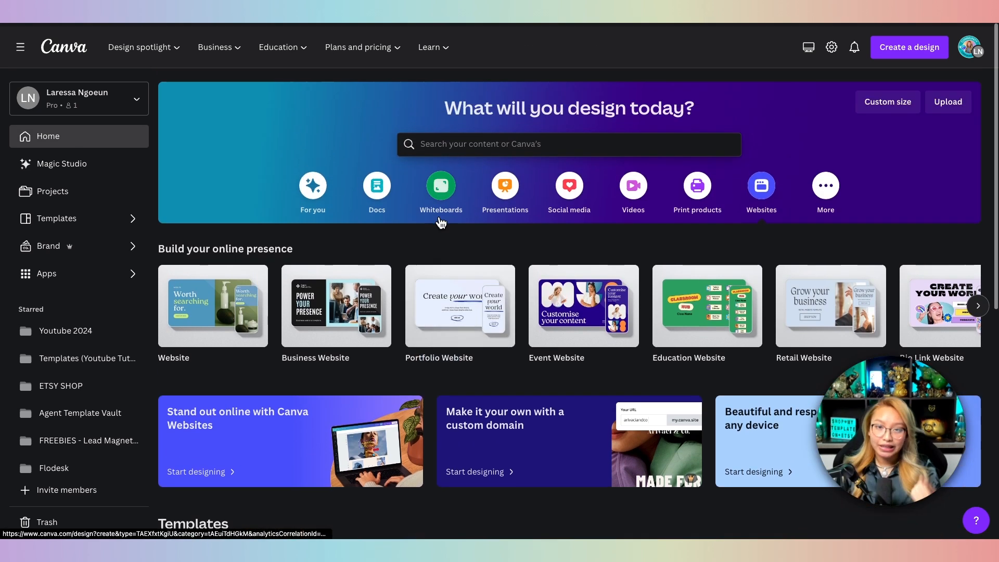
left_click(215, 132)
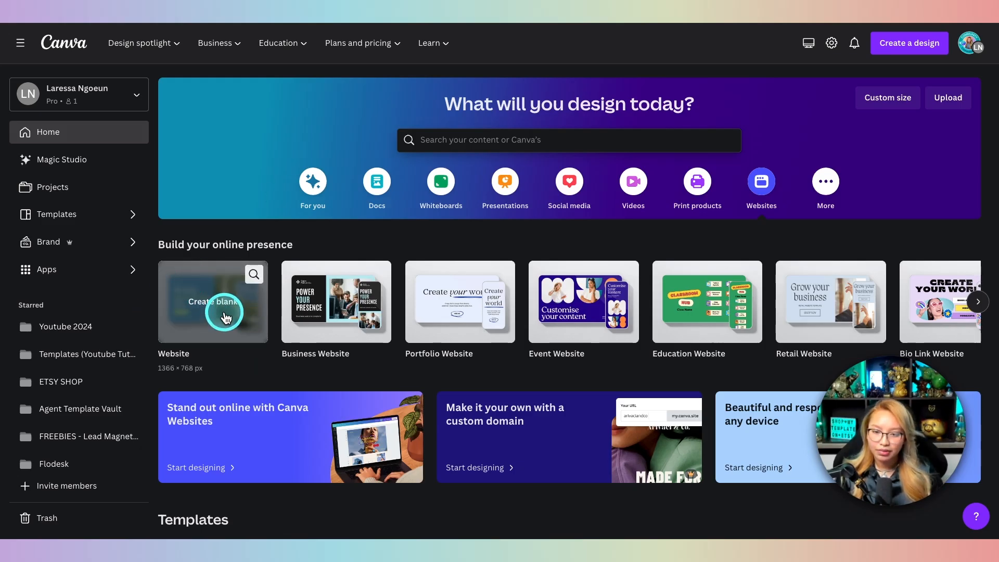
left_click(225, 315)
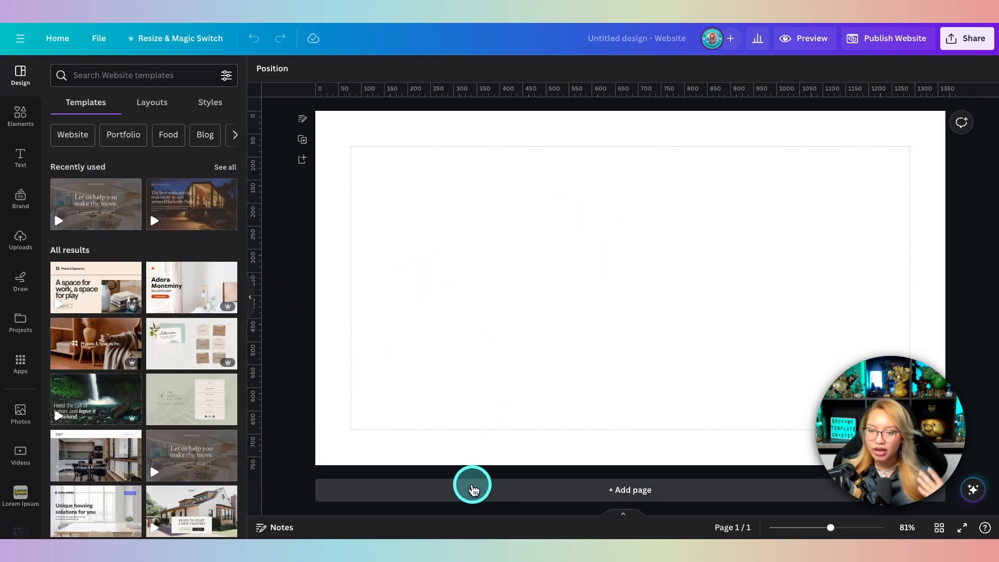
Step: Add three pages for four in total, shrink page 4 to 589 px, then open the Buyer Landing Page design
left_click(404, 491)
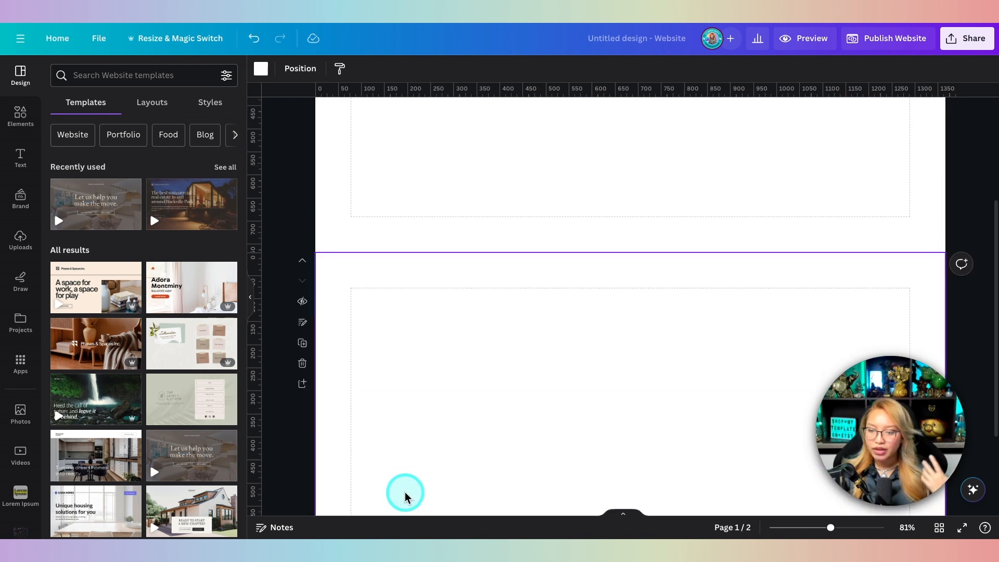
left_click(409, 495)
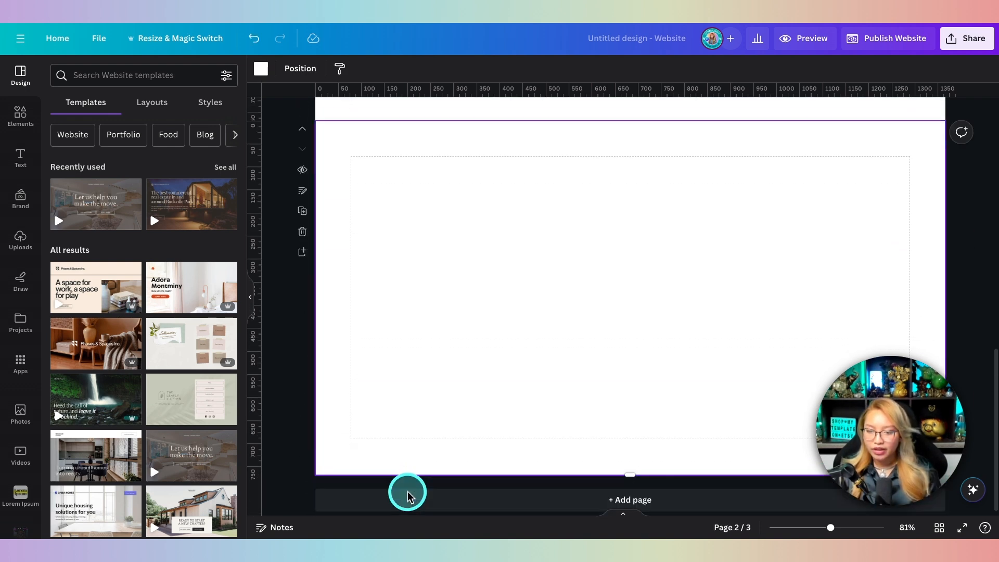
left_click(408, 495)
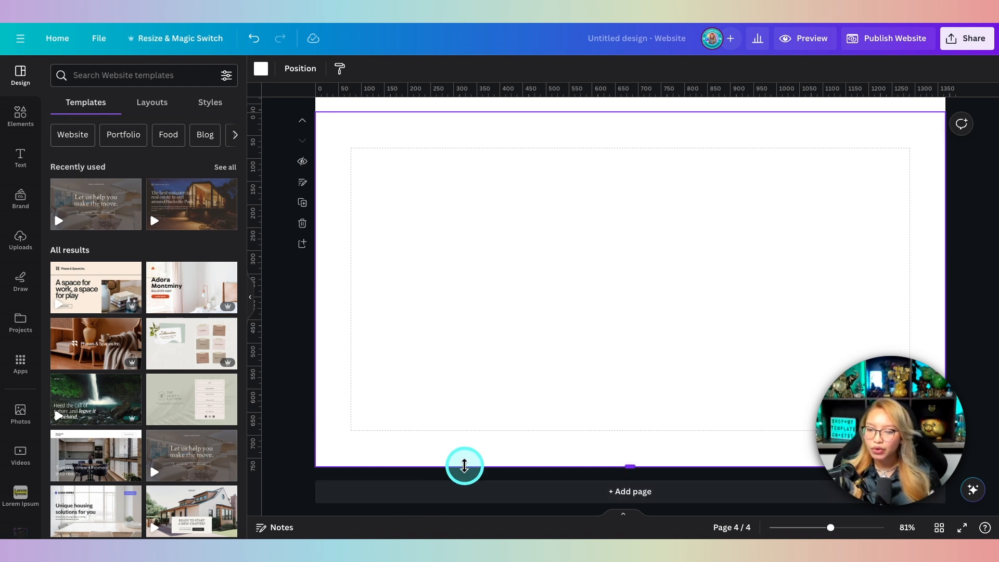
left_click_drag(464, 466, 471, 418)
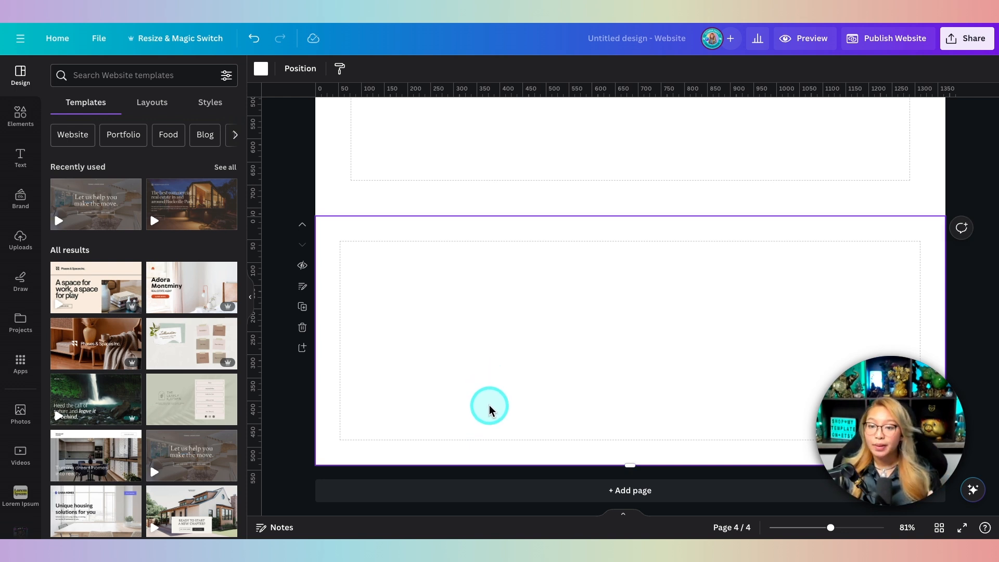
scroll(489, 409, "up", 2)
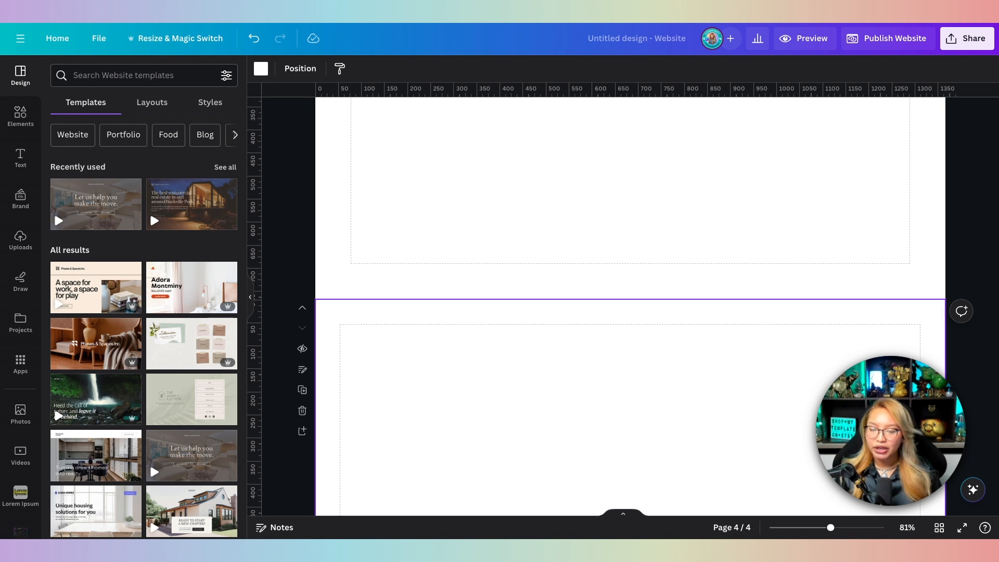
left_click(456, 11)
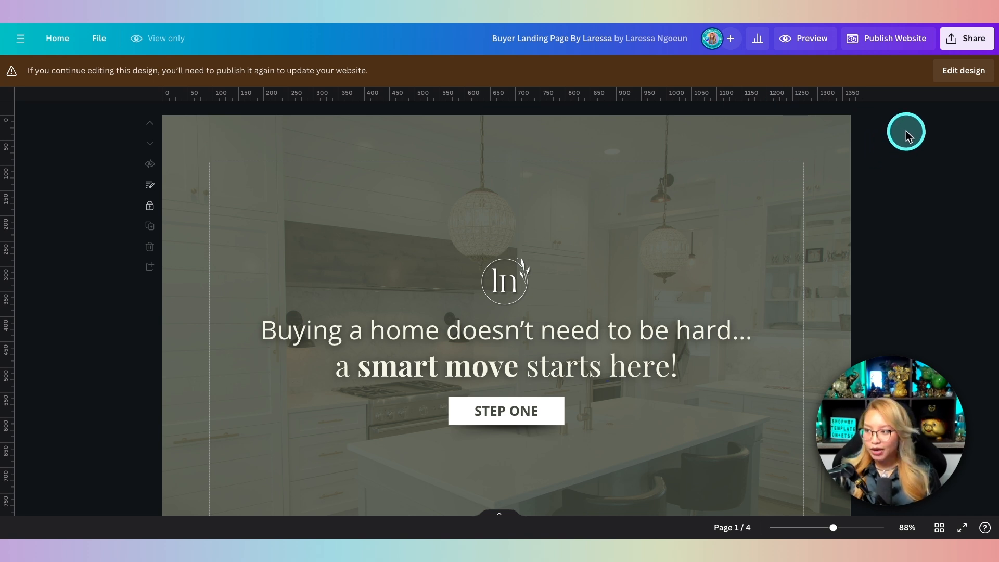
Step: Make the buyer landing page editable and inspect the hero heading, logo and STEP ONE button
left_click(956, 82)
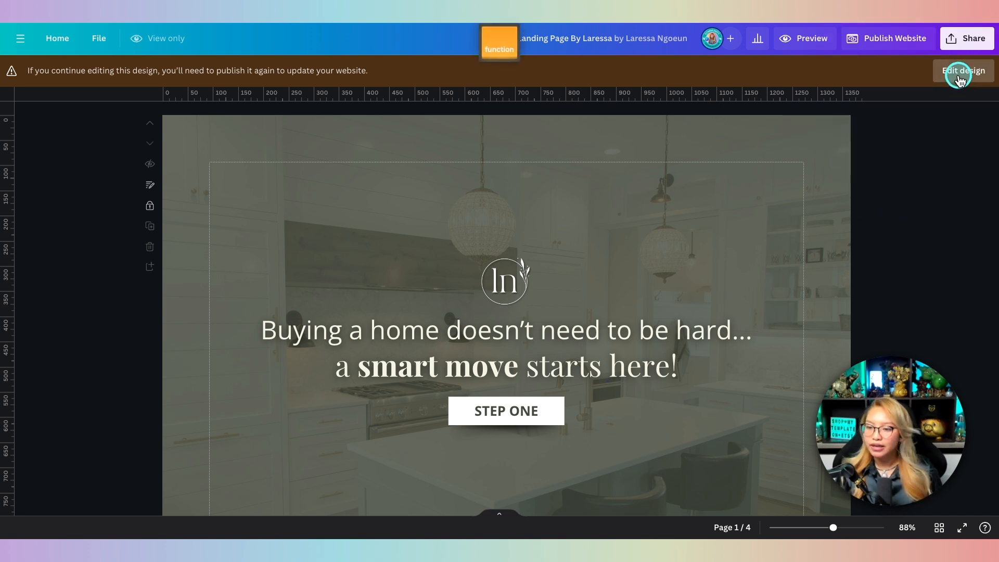
scroll(519, 242, "down", 2)
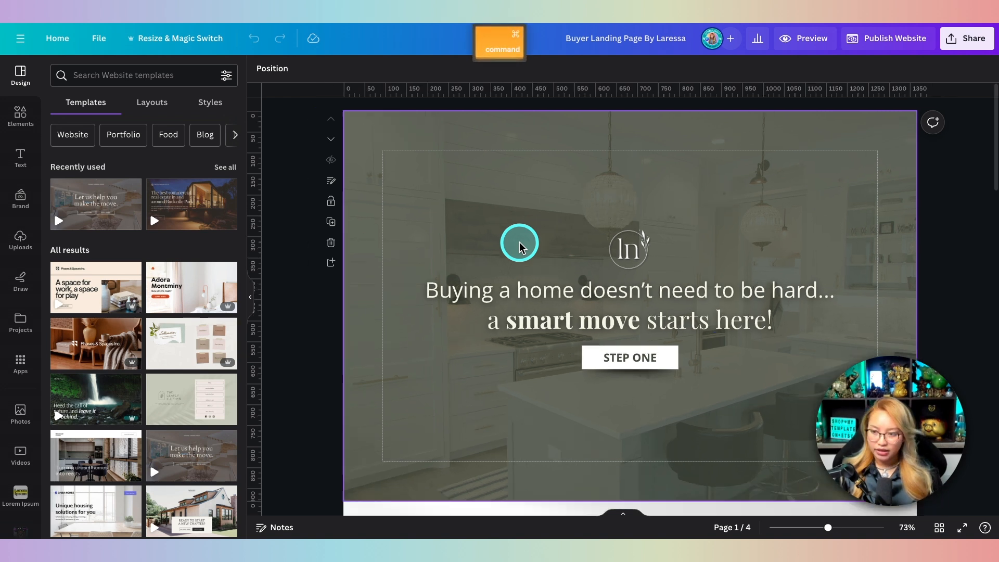
scroll(520, 243, "down", 3)
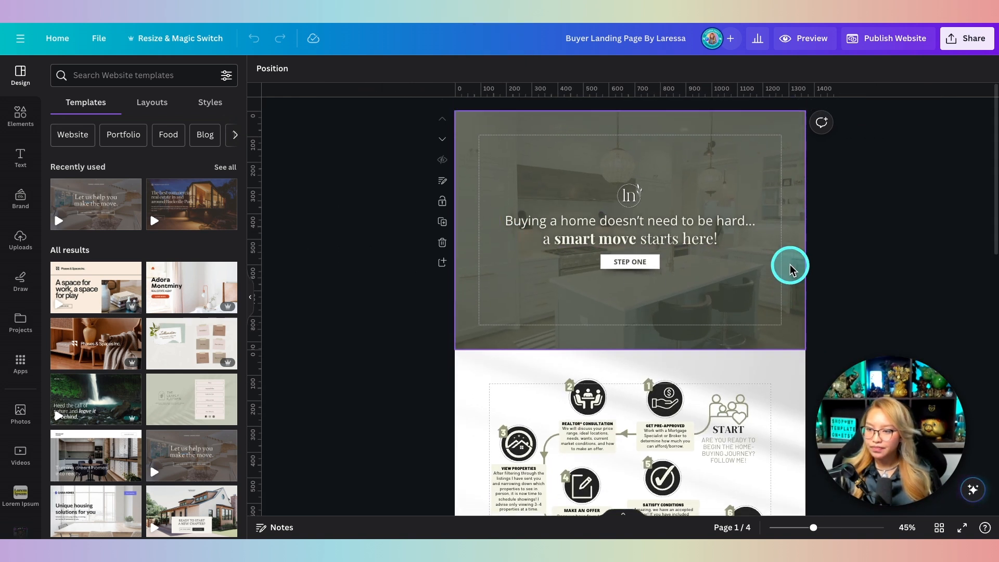
left_click(567, 228)
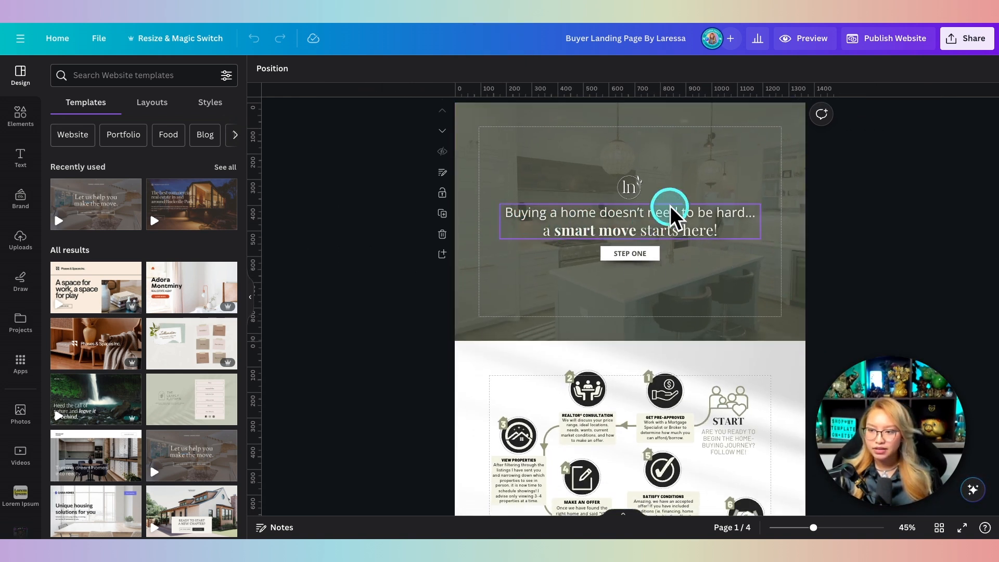
left_click(626, 191)
left_click(602, 265)
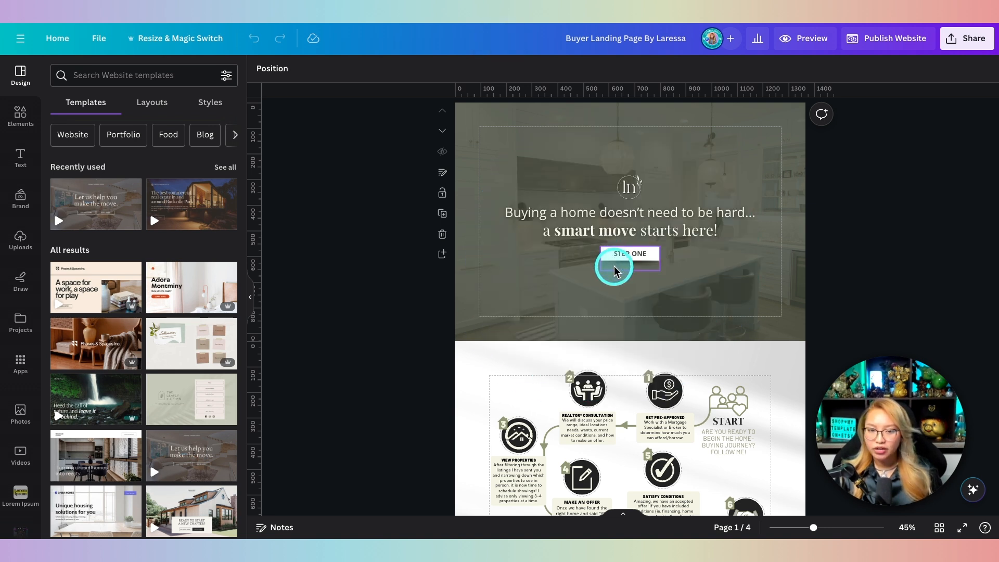
left_click(591, 255)
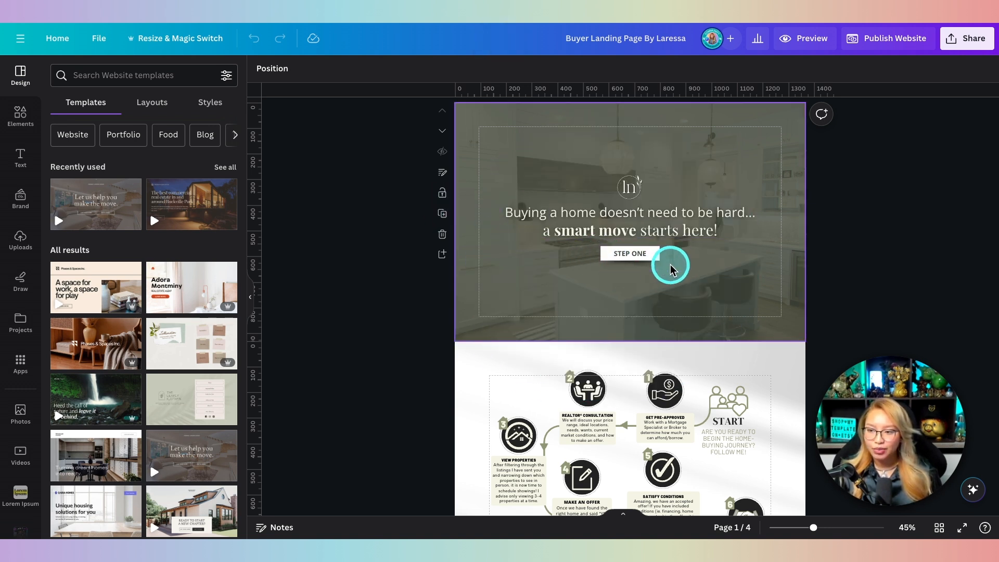
Step: Inspect the buyer journey steps, Get the Guide section, DOWNLOAD button and contact footer
scroll(670, 264, "down", 5)
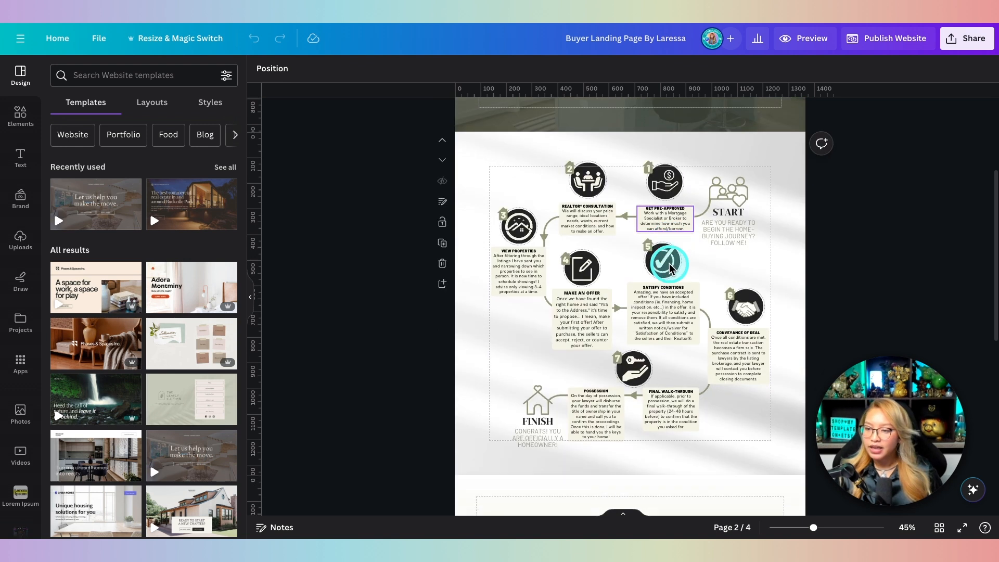
scroll(669, 263, "down", 1)
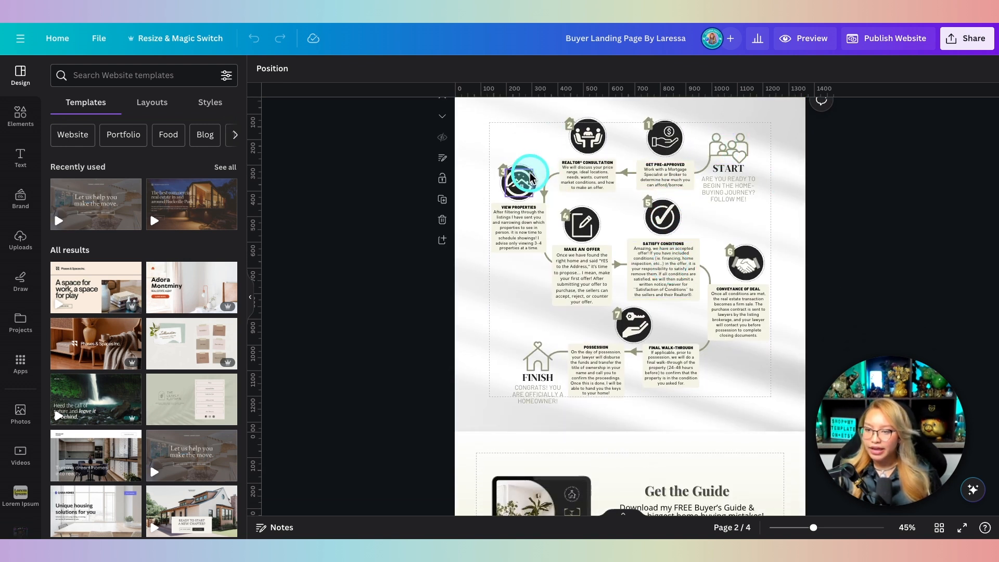
left_click(681, 396)
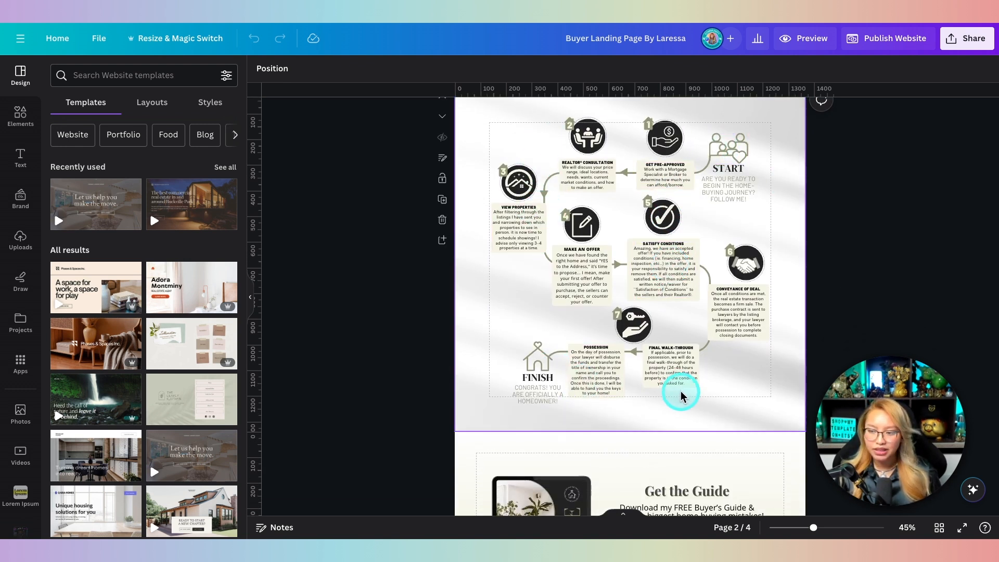
left_click(310, 302)
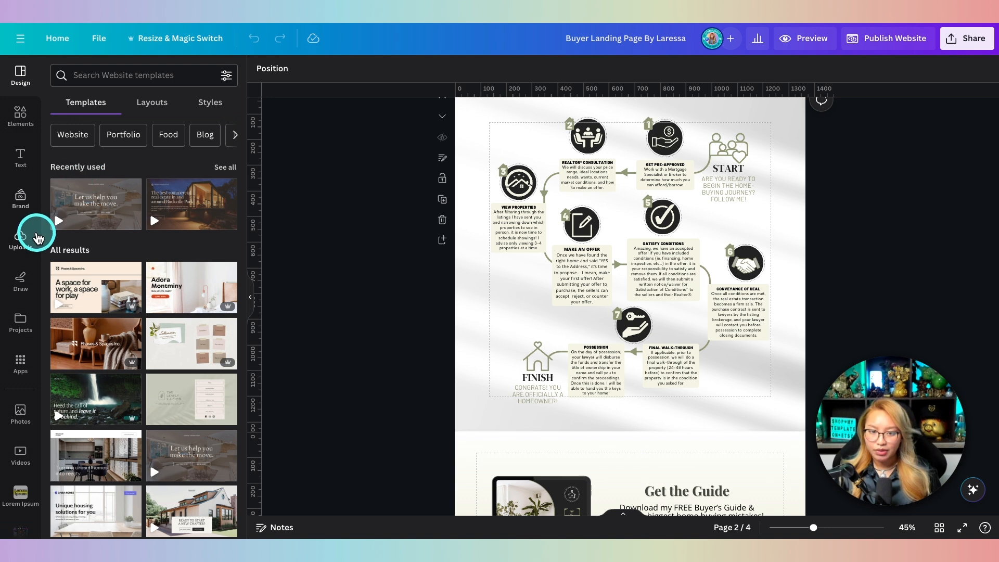
scroll(575, 270, "down", 3)
scroll(574, 270, "down", 2)
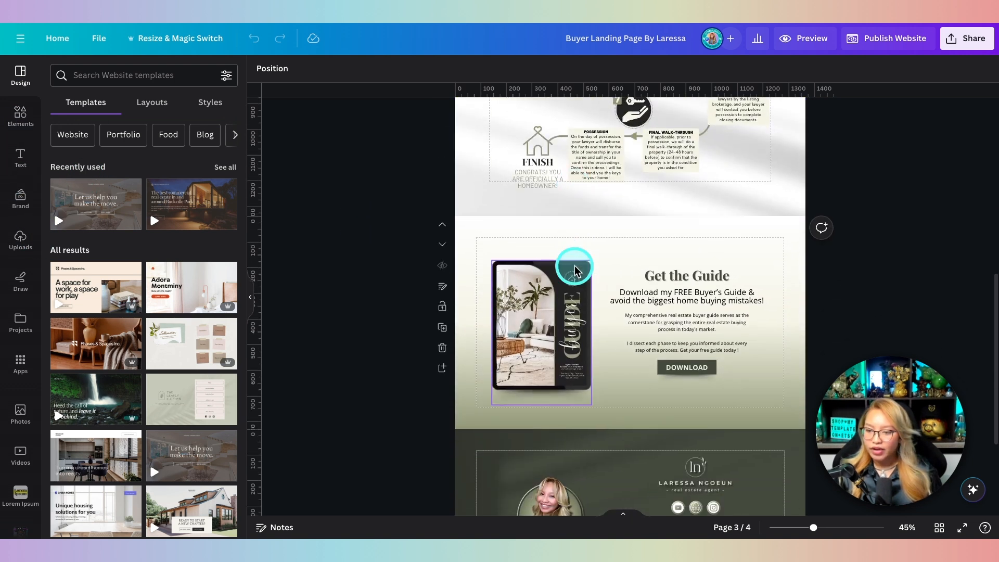
left_click(629, 358)
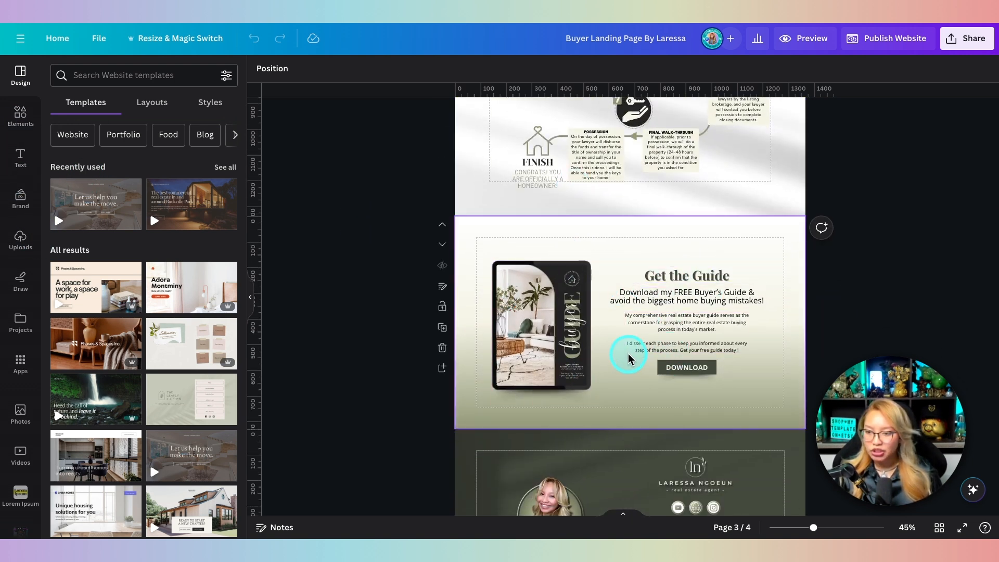
left_click(671, 374)
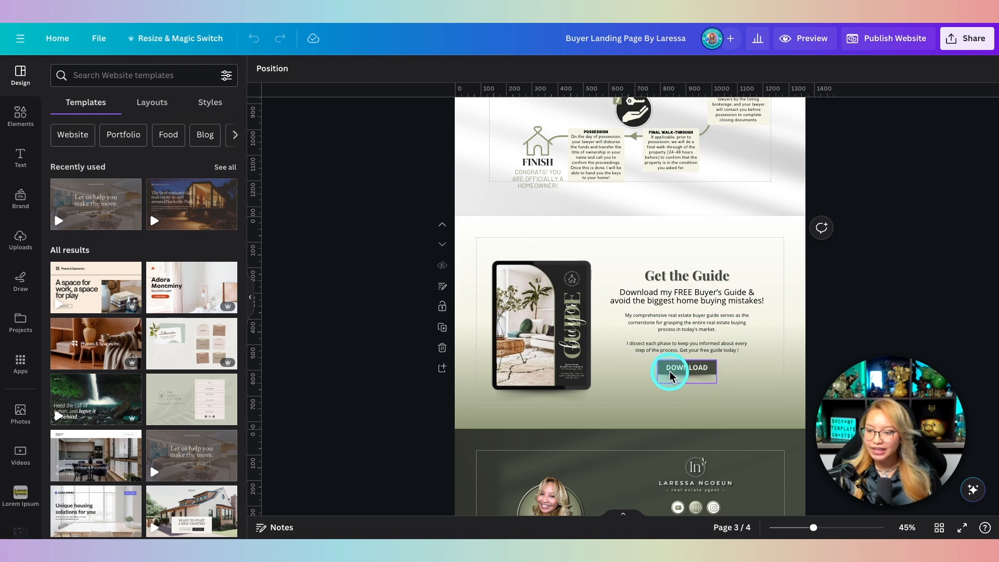
scroll(711, 374, "down", 3)
left_click(535, 290)
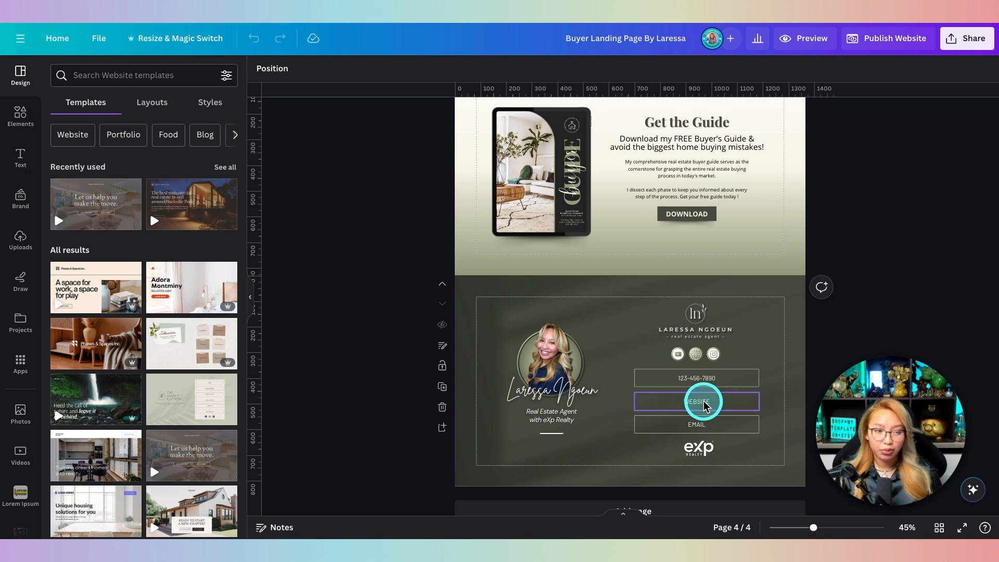
Step: Return to the top of the page and zoom in on the STEP ONE button
scroll(671, 351, "up", 5)
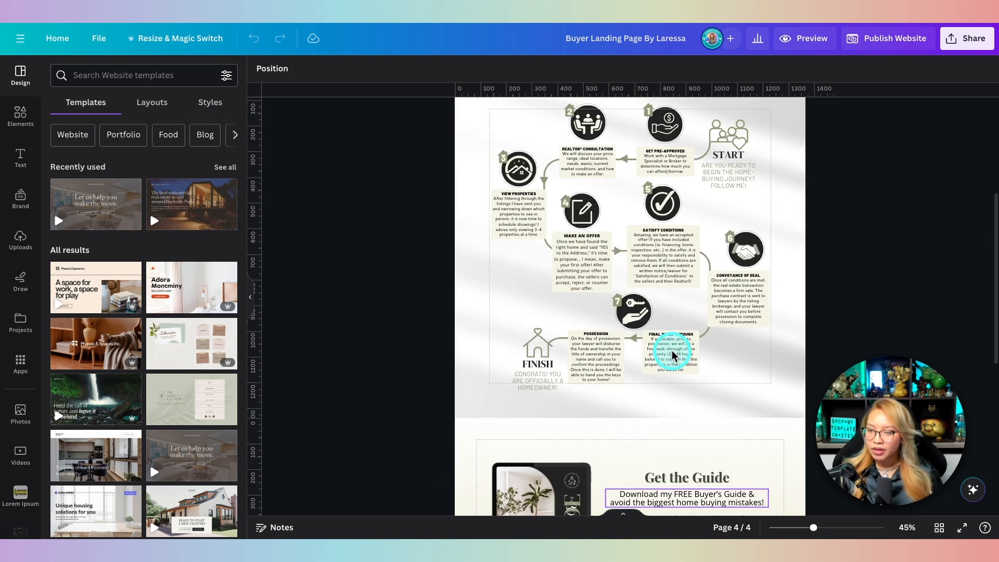
scroll(672, 355, "up", 5)
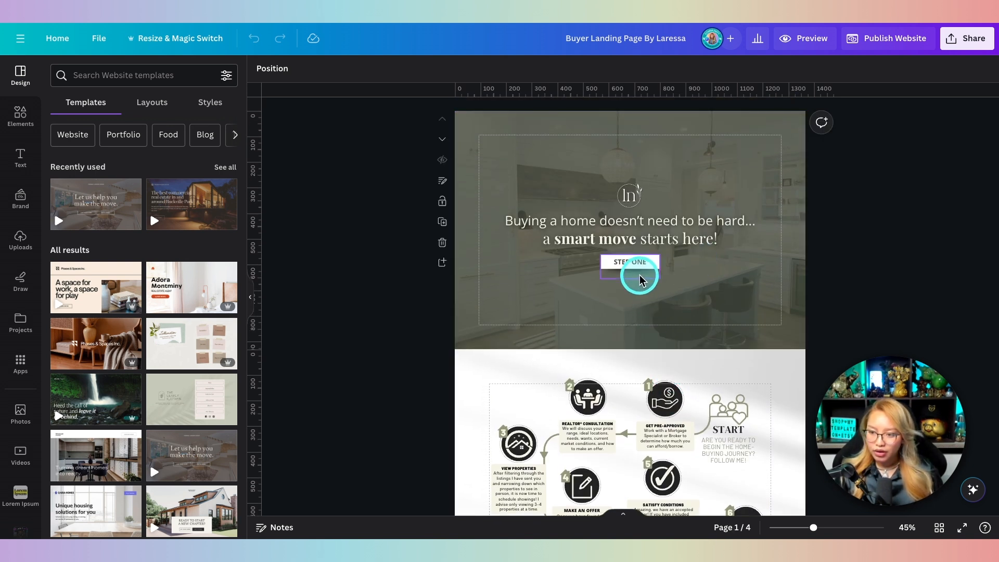
key("fn")
scroll(652, 251, "up", 10)
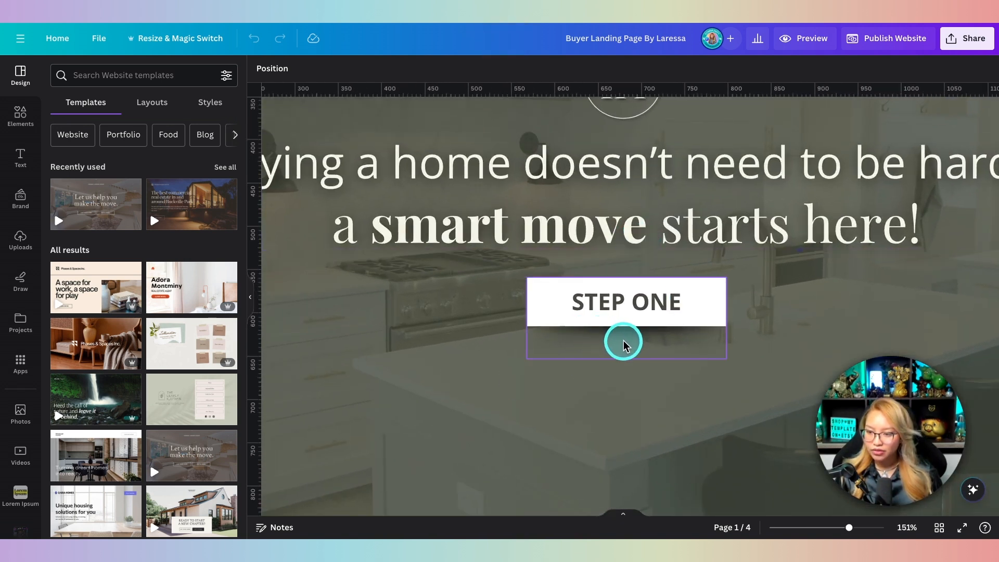
Step: Ungroup the STEP ONE button, trial moving it lower in the hero, then undo
left_click(624, 344)
left_click(623, 297)
left_click_drag(641, 353, 640, 383)
key("super+z")
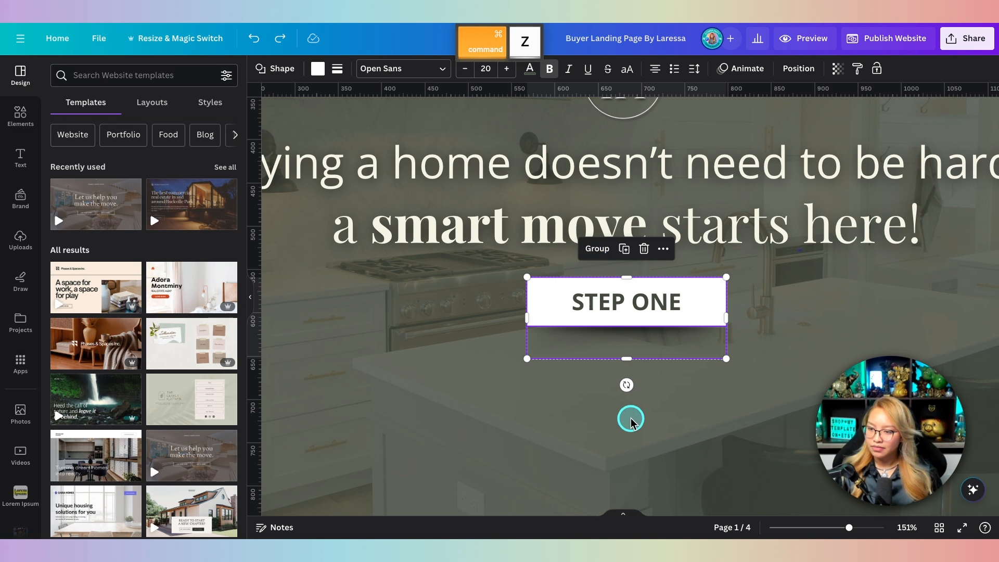
Step: Trial moving the shadow beneath STEP ONE lower, undo it, and select the hero background photo
left_click(623, 342)
left_click_drag(622, 341, 629, 386)
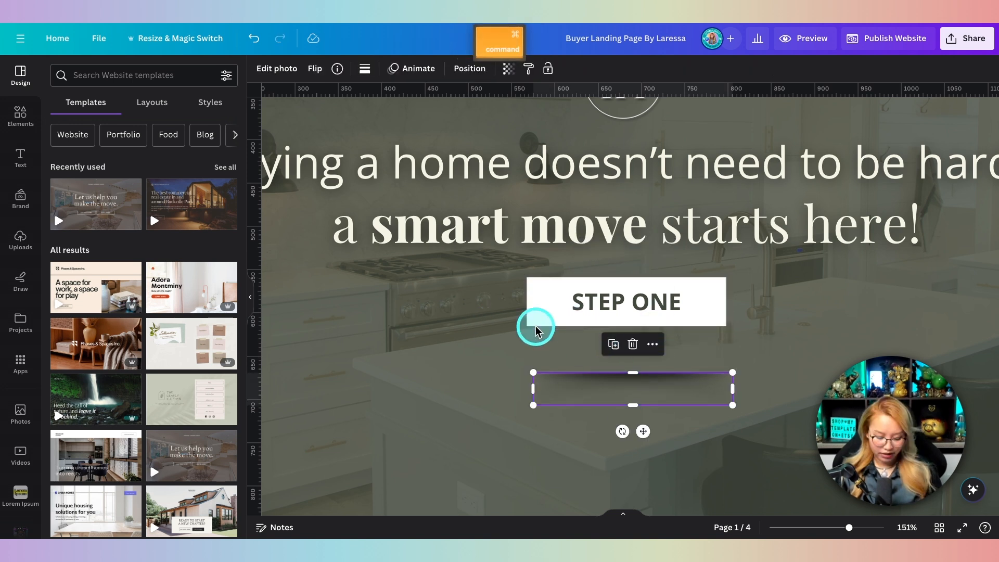
key("super+z")
scroll(549, 349, "down", 3)
left_click(573, 345)
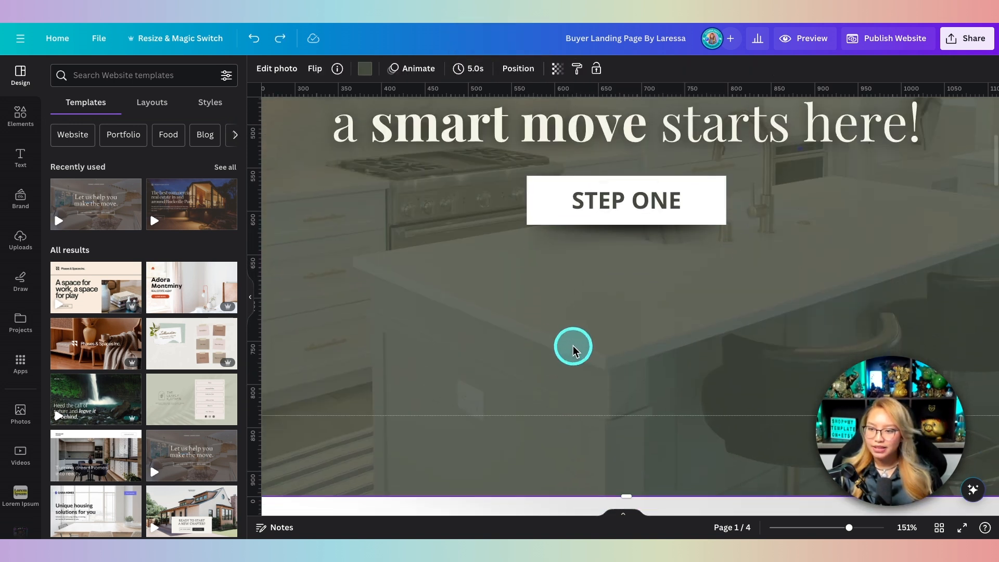
scroll(573, 345, "down", 5)
left_click(20, 116)
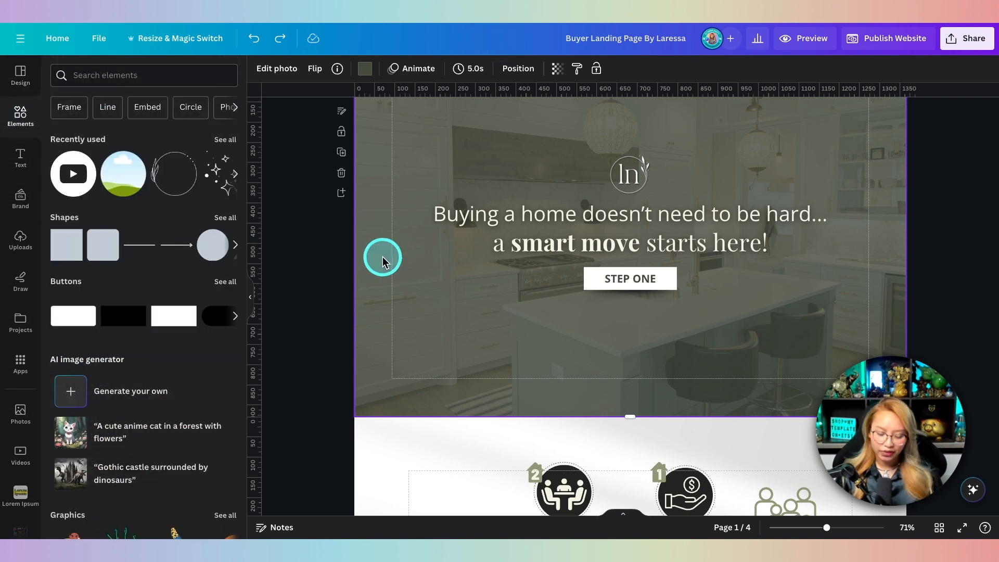
Step: Add a square below the headline, squash it into a thin bar, and label it 'STEP ONE'
key("r")
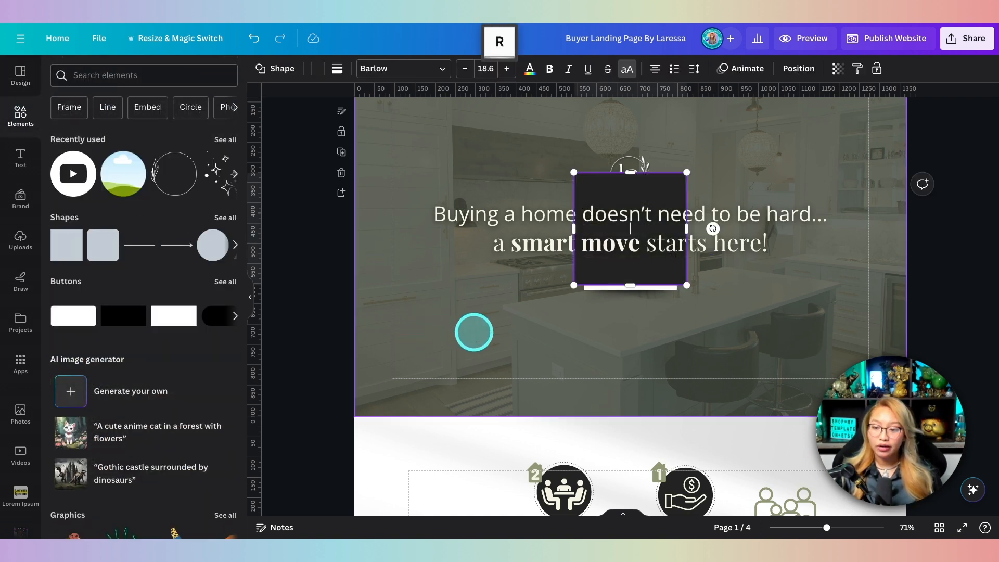
left_click_drag(618, 182, 650, 318)
left_click(698, 334)
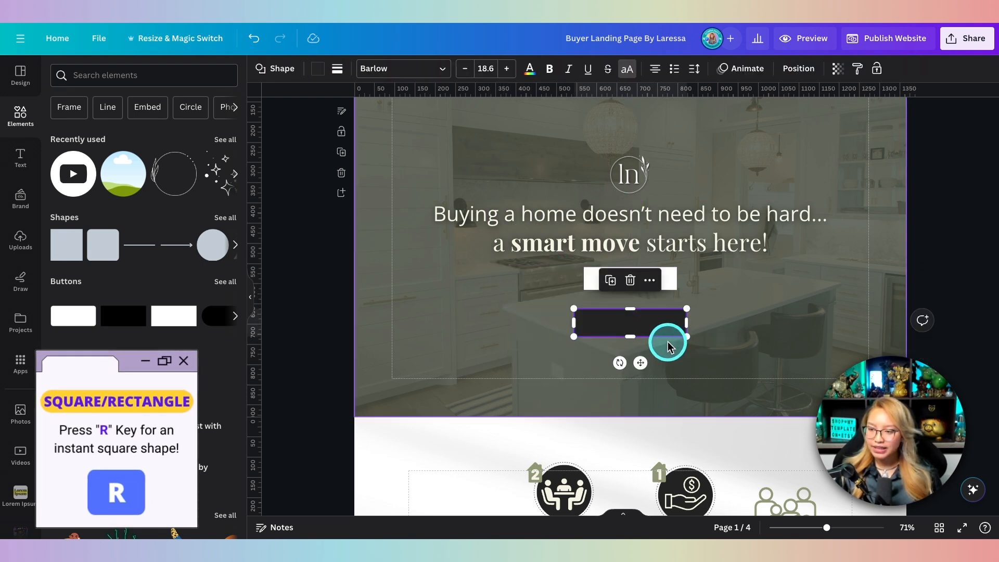
double_click(631, 323)
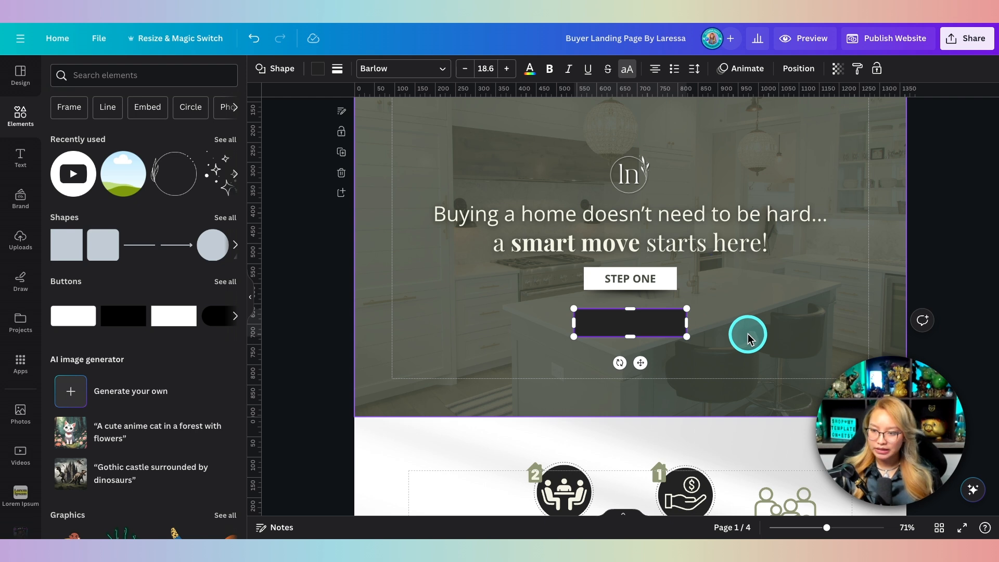
type("STEP ONE")
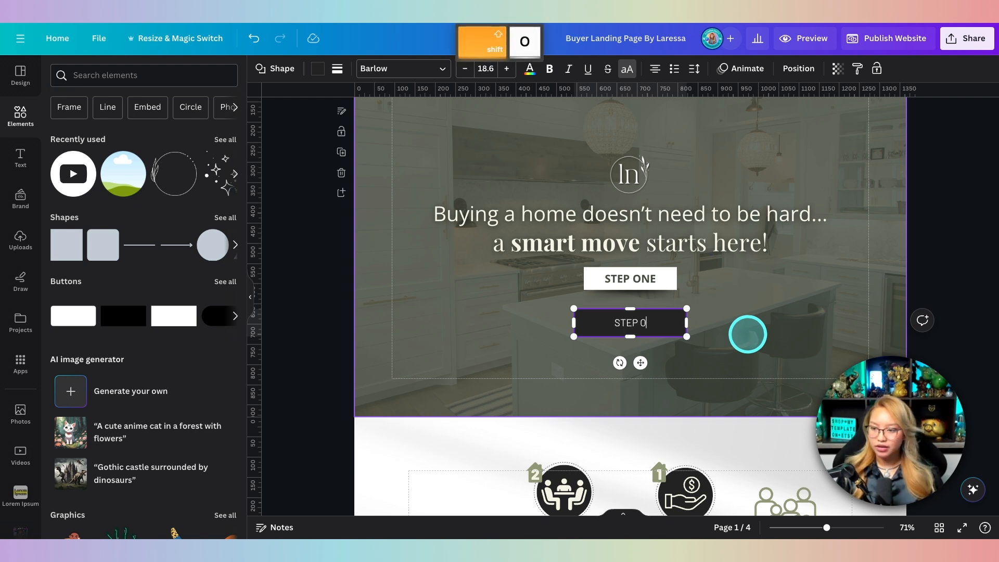
left_click(764, 315)
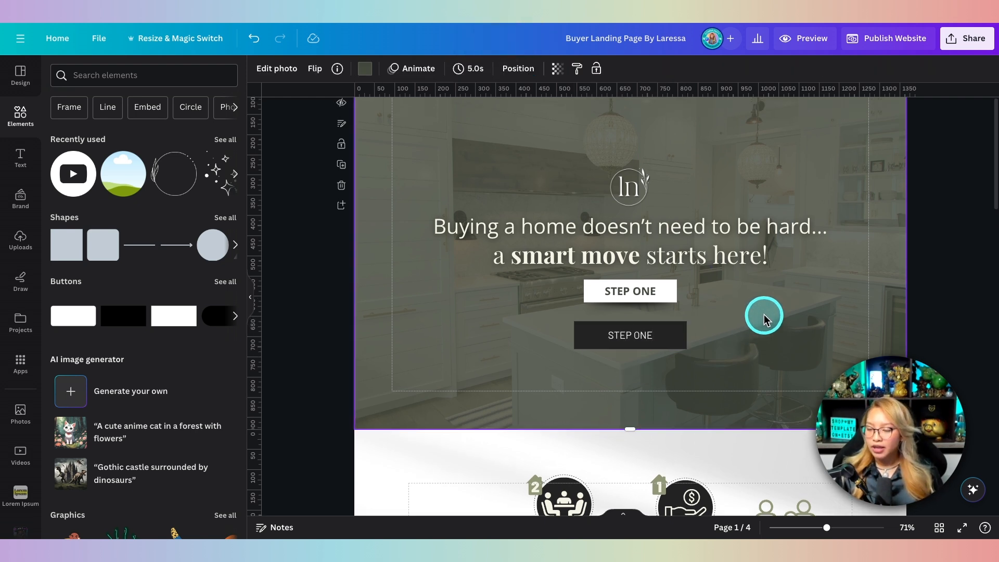
Step: Search the design elements for 'shadow'
scroll(489, 239, "down", 2)
left_click(115, 74)
type("shad")
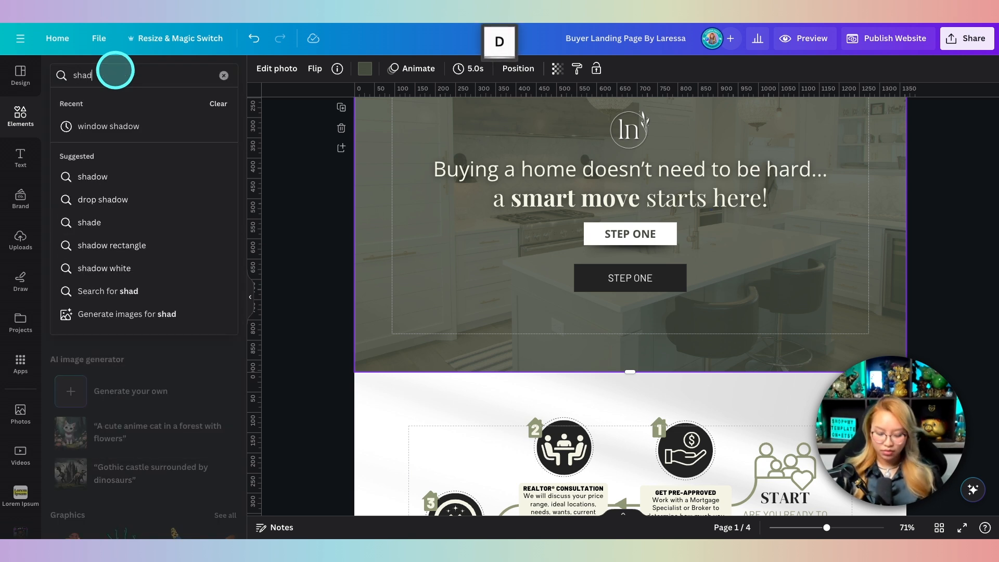
type("ow")
Step: Place a soft shadow graphic under the dark STEP ONE button and widen it to 279 px
key("Return")
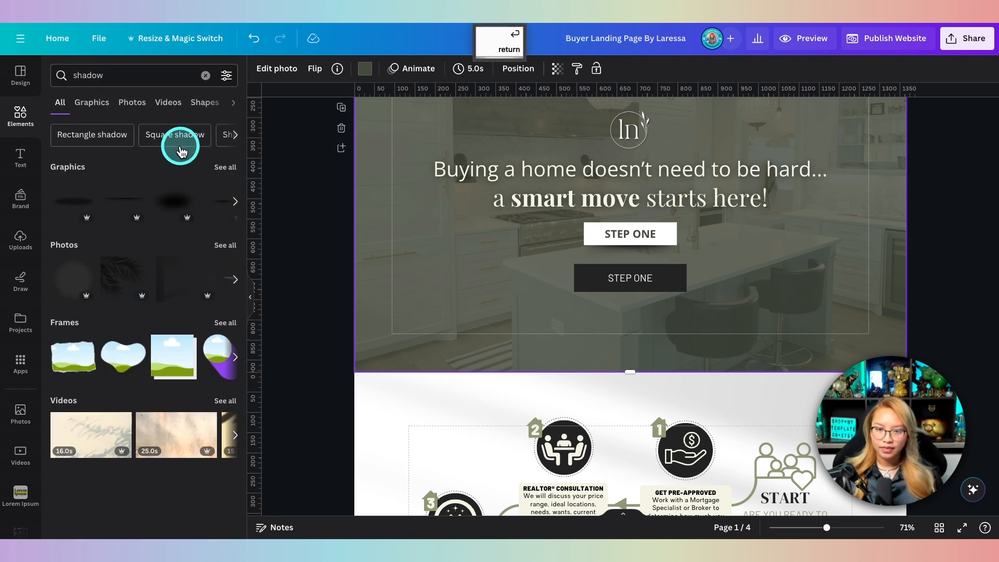
left_click(124, 199)
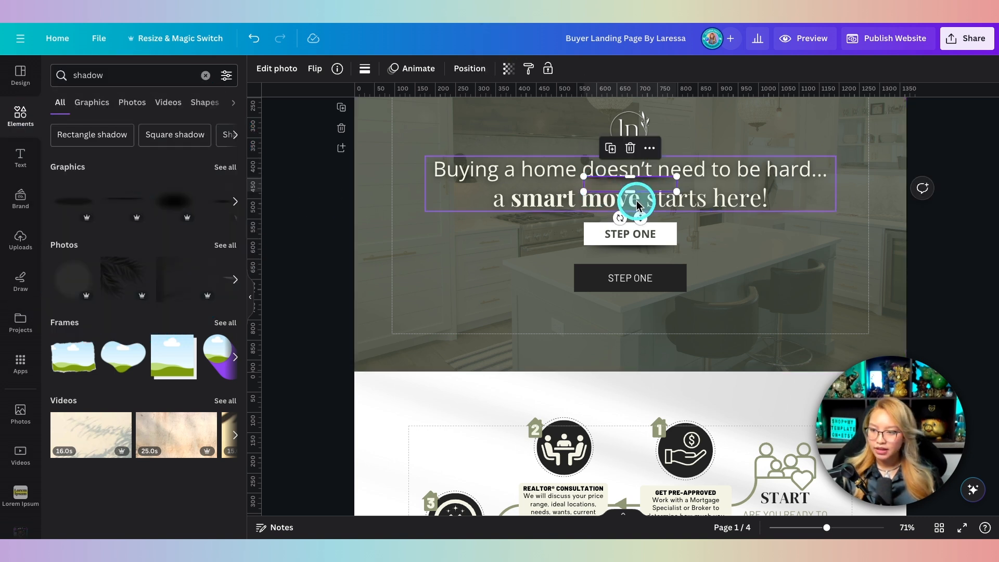
left_click_drag(640, 214, 641, 328)
left_click(748, 302)
scroll(751, 296, "up", 1)
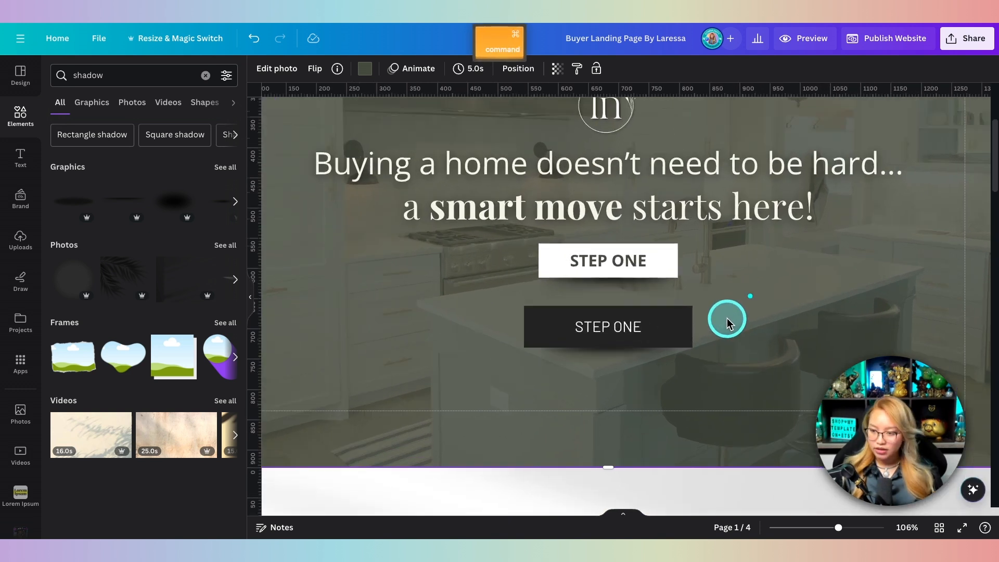
scroll(725, 319, "up", 5)
left_click(511, 372)
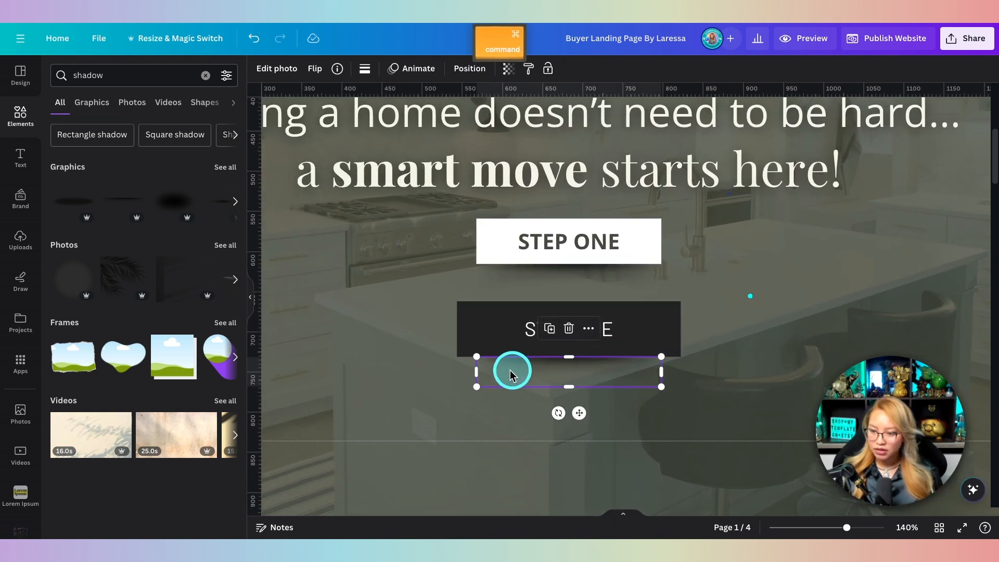
left_click_drag(457, 371, 458, 371)
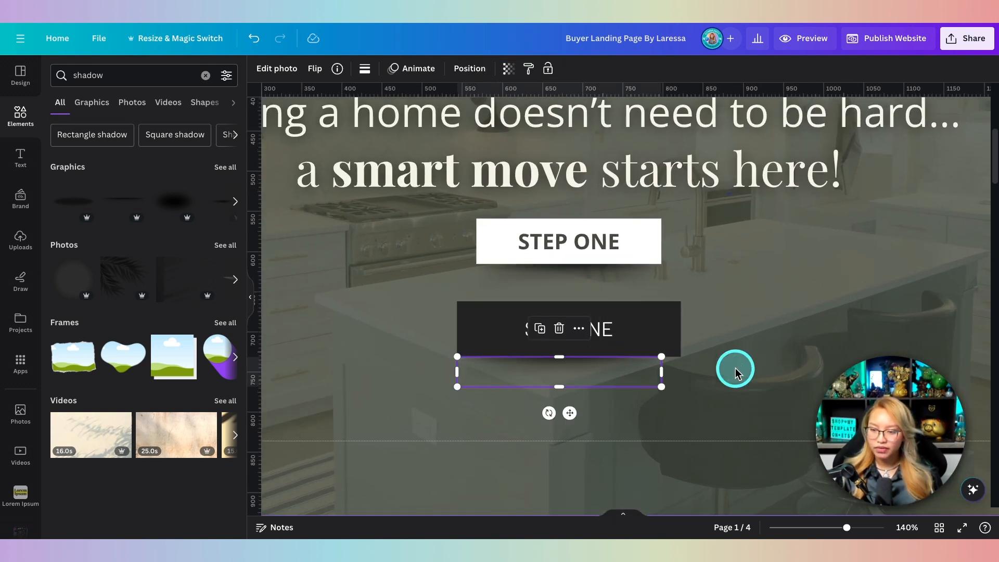
left_click_drag(662, 371, 680, 370)
left_click(745, 321)
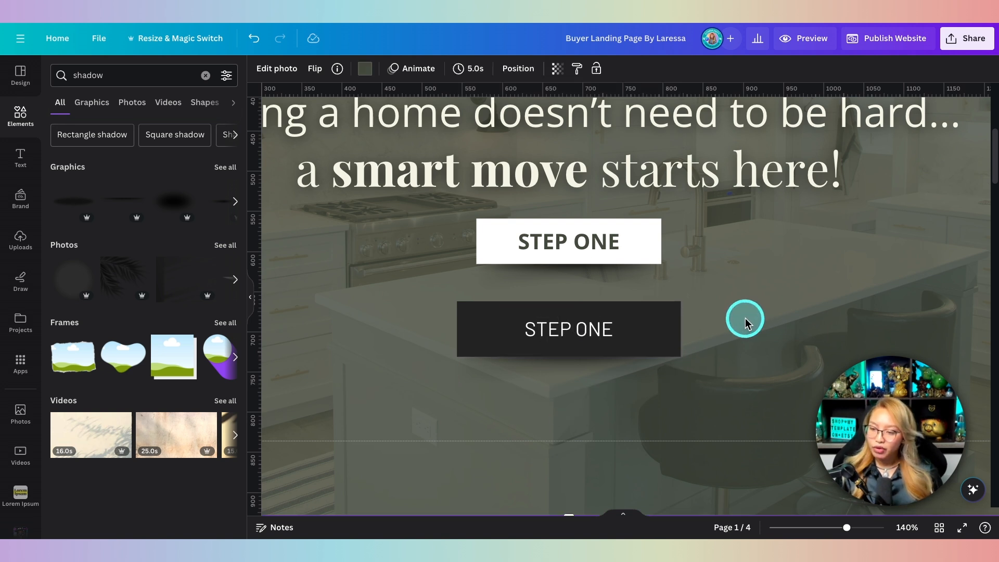
Step: Link the dark STEP ONE button to page 3 - Untitled
left_click(607, 336)
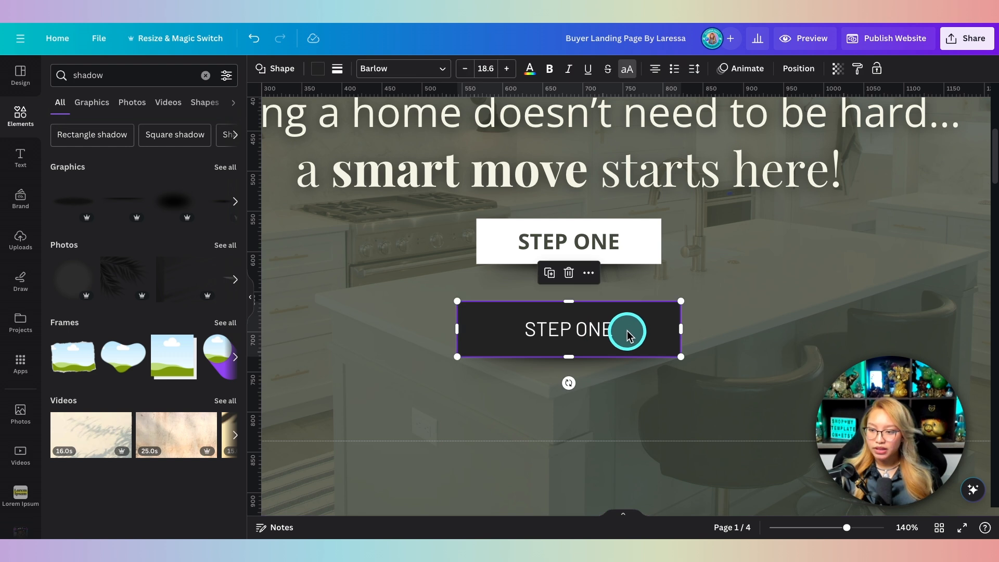
left_click(589, 275)
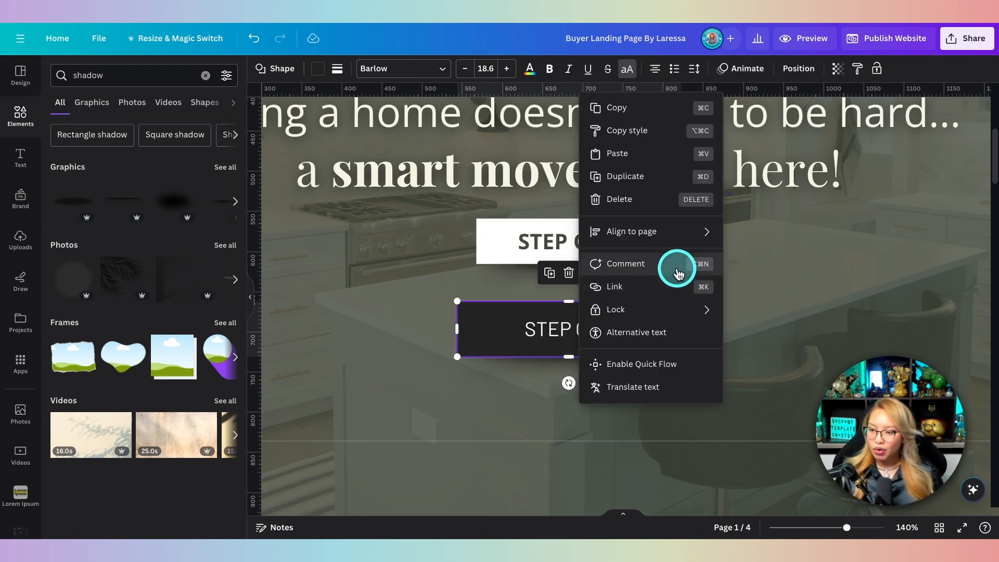
left_click(632, 286)
scroll(665, 370, "down", 2)
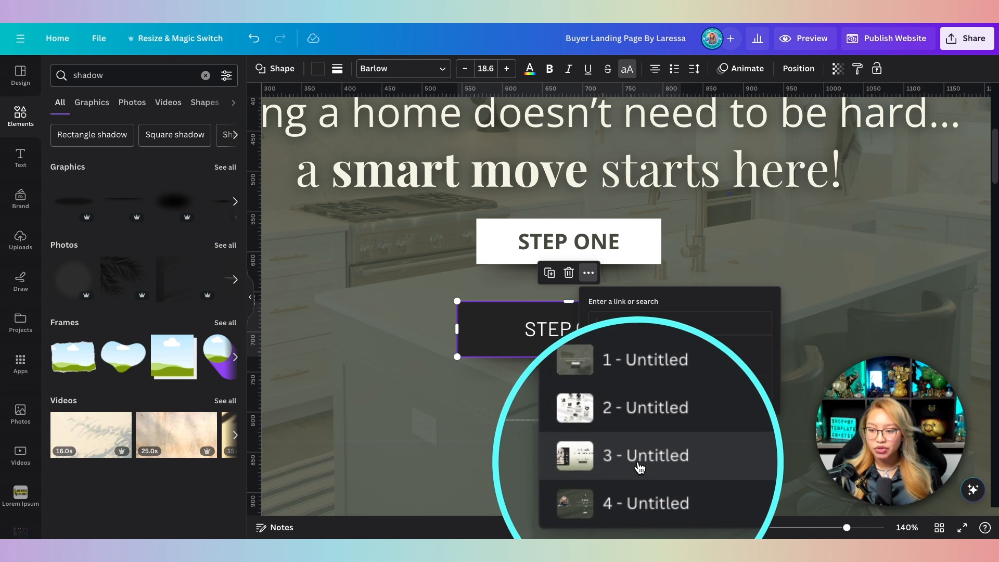
left_click(642, 457)
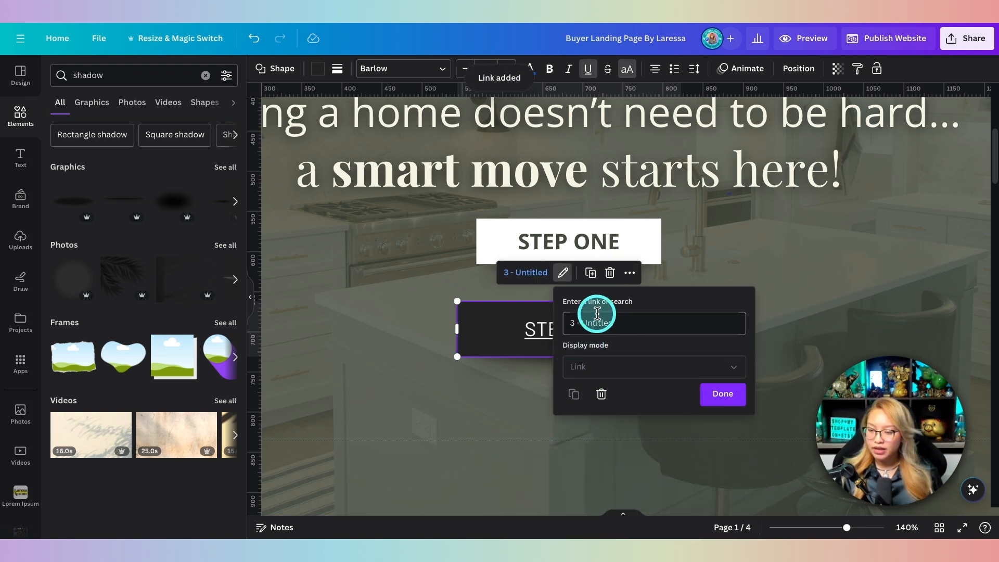
left_click(495, 327)
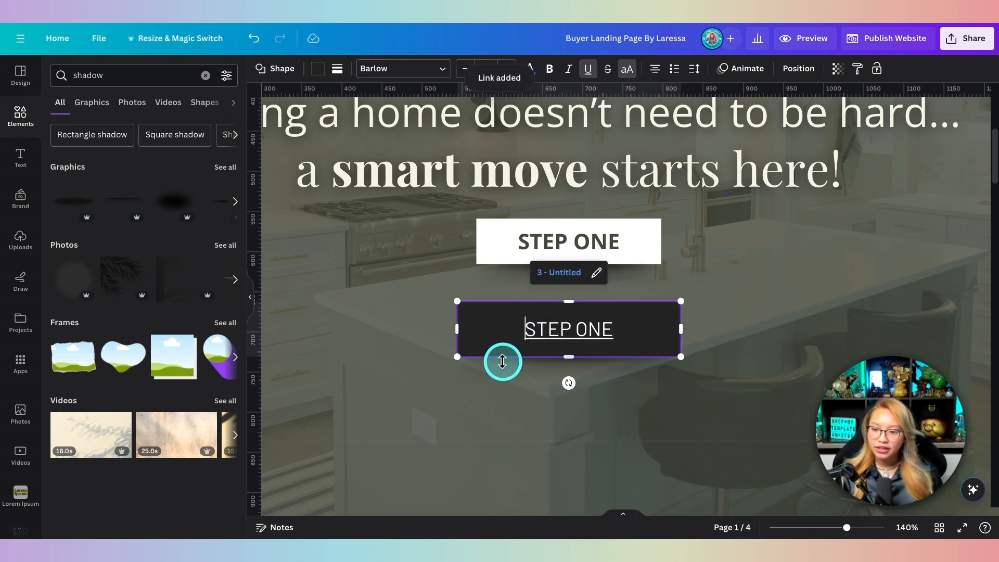
Step: Remove the underline from the STEP ONE text and group the button with its shadow
left_click_drag(625, 328, 526, 327)
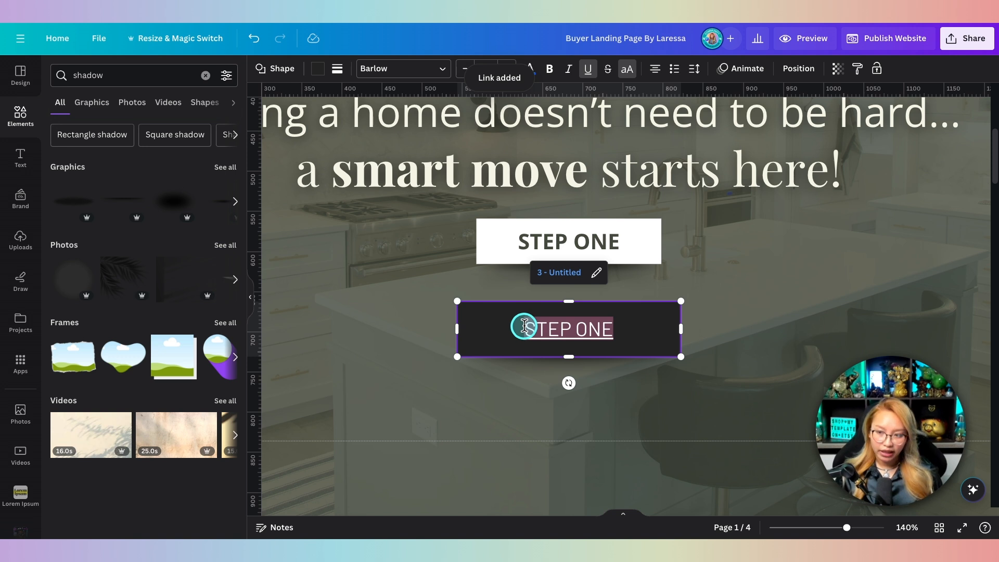
left_click(588, 69)
left_click(588, 69)
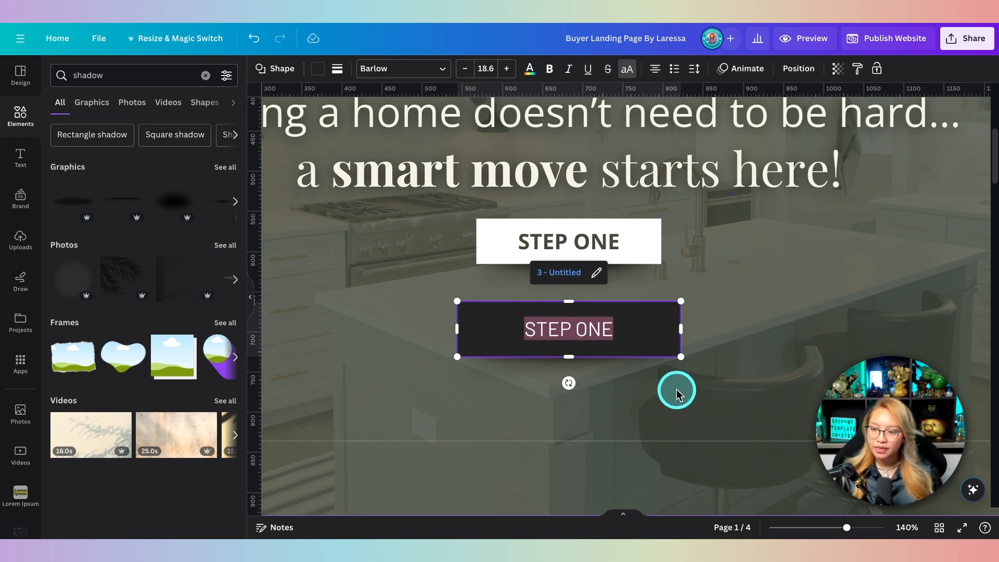
left_click(682, 392)
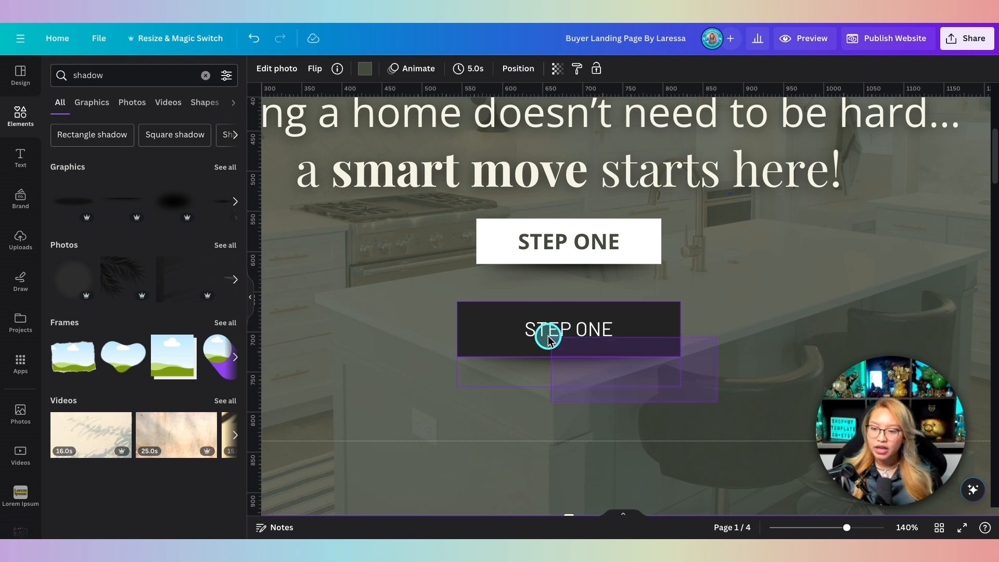
left_click(435, 302)
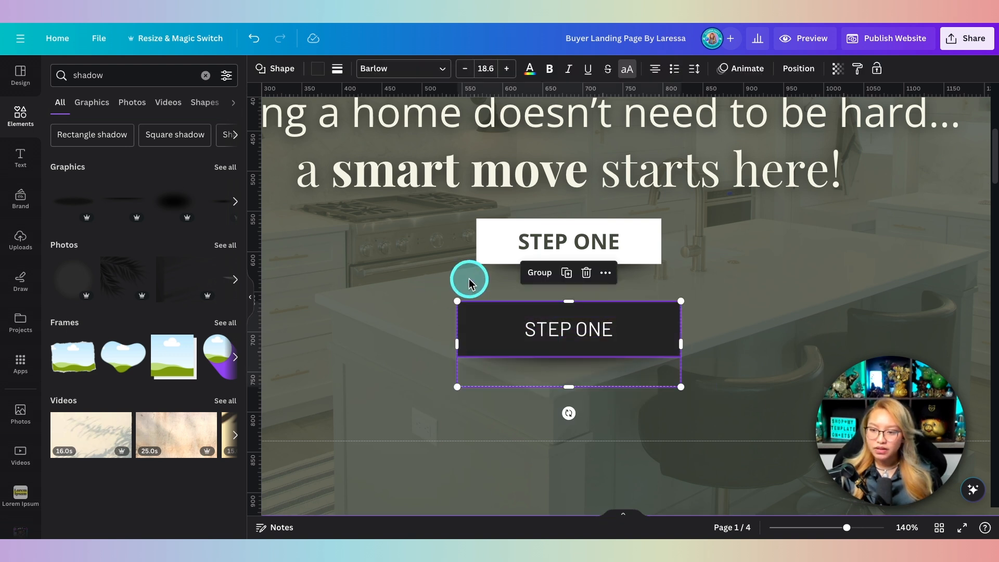
left_click(539, 272)
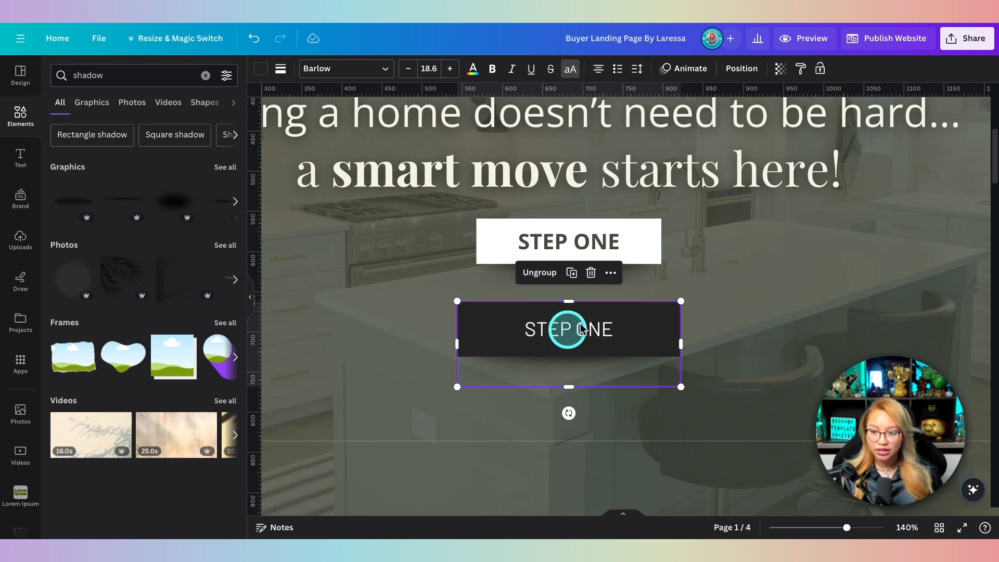
left_click(679, 69)
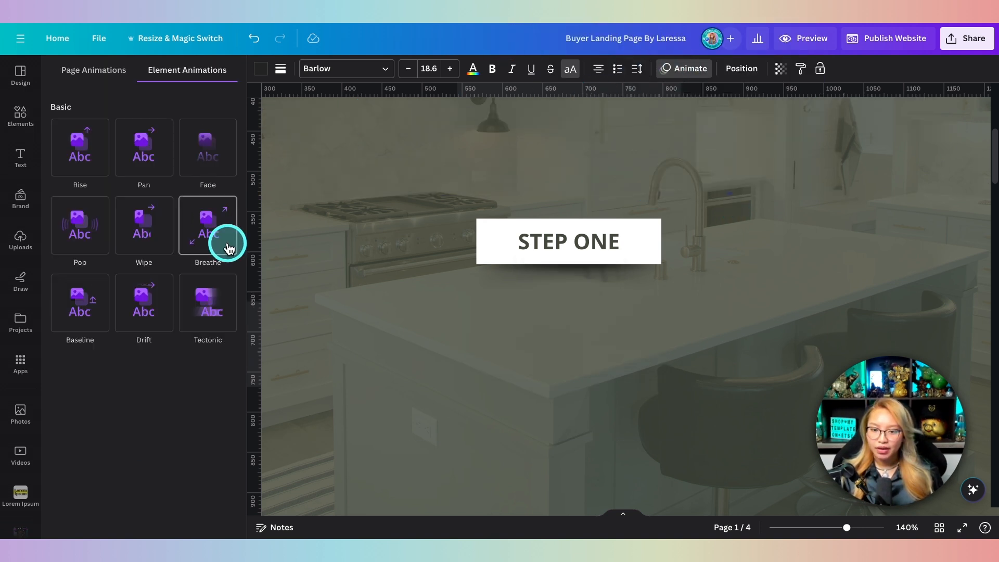
Step: Apply the Rise animation to the grouped dark STEP ONE button
left_click(81, 171)
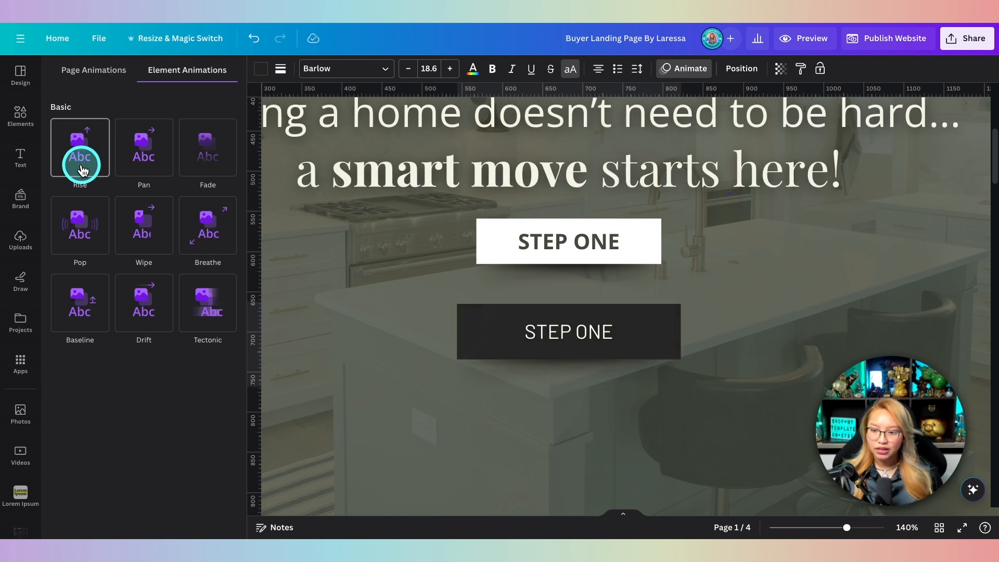
left_click(87, 315)
left_click(90, 147)
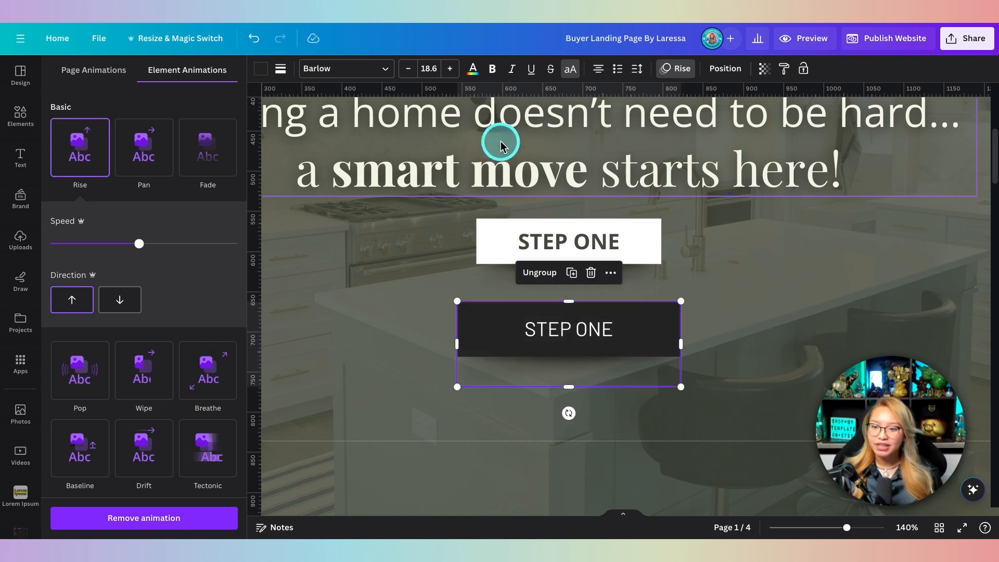
scroll(500, 140, "up", 3)
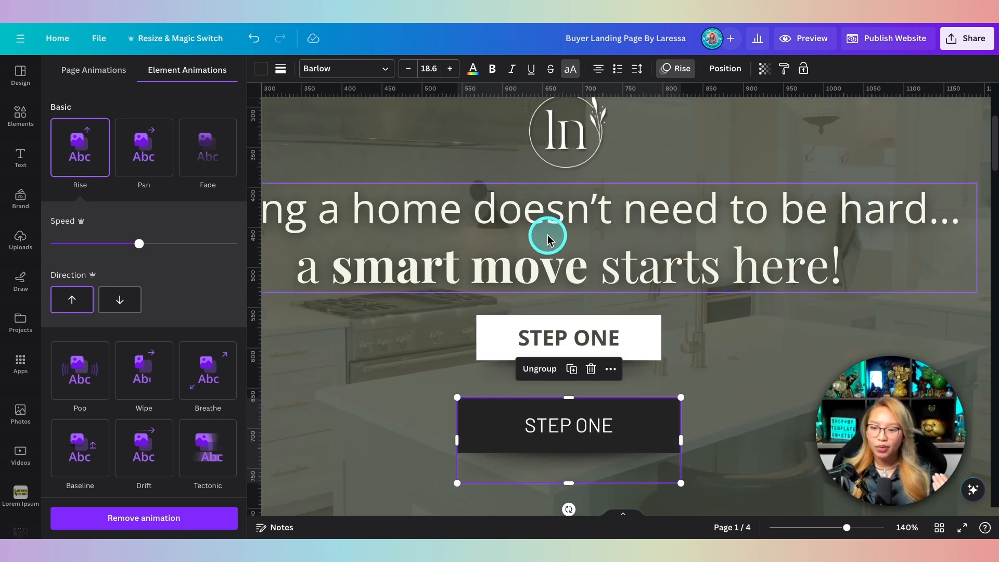
Step: Give the inner dark rectangle Rise too, and set the button's Rise direction to downward
left_click(520, 424)
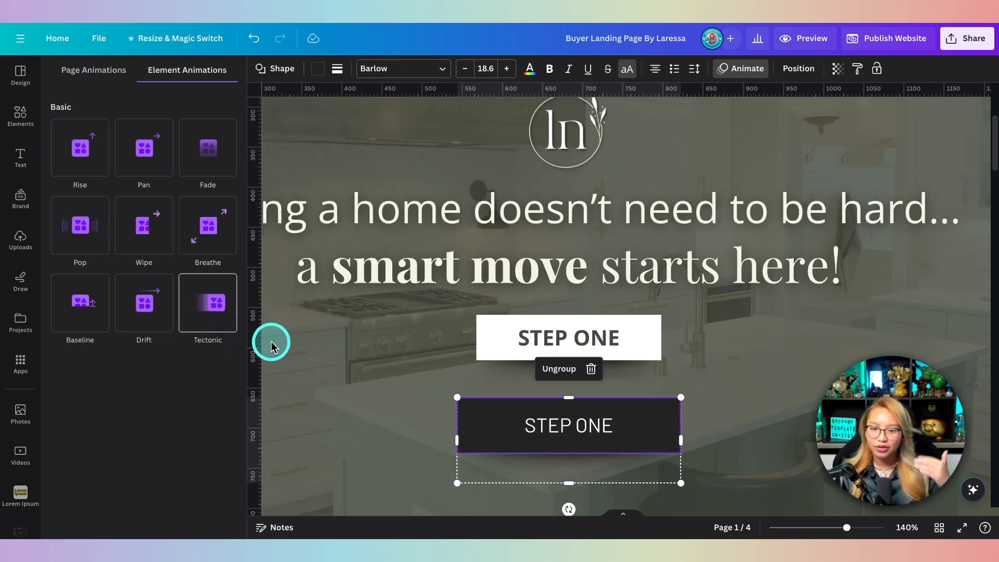
left_click(73, 223)
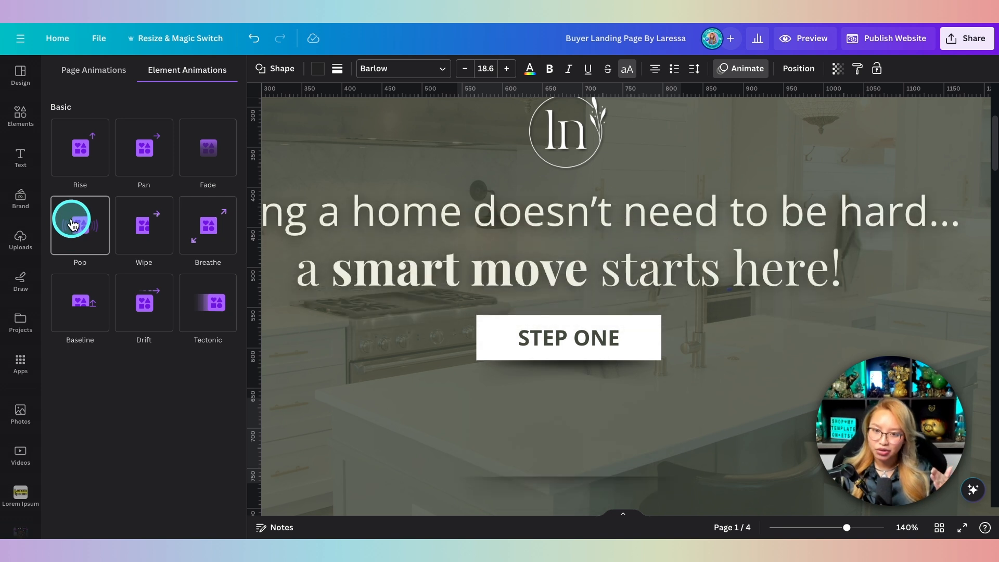
left_click(80, 149)
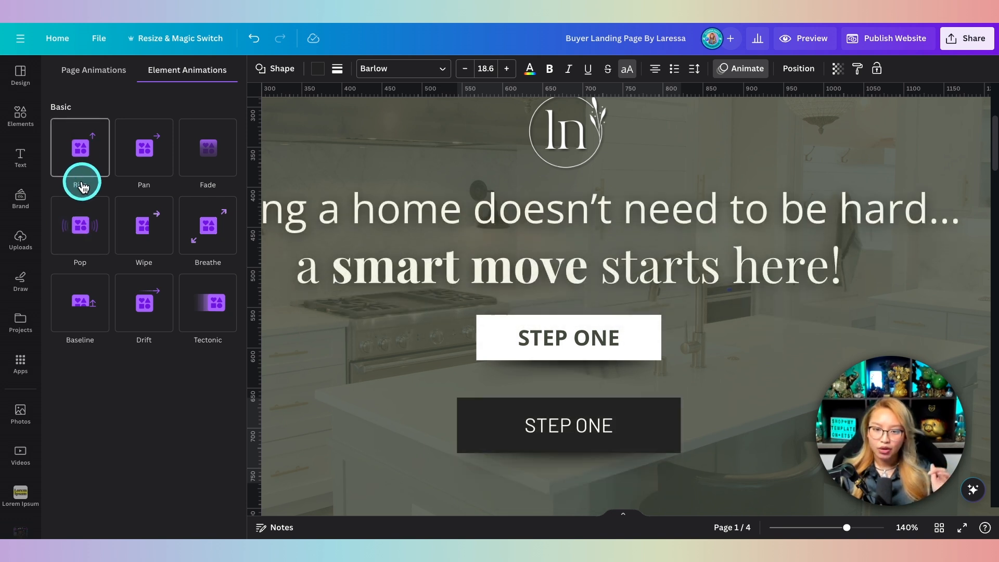
left_click(720, 466)
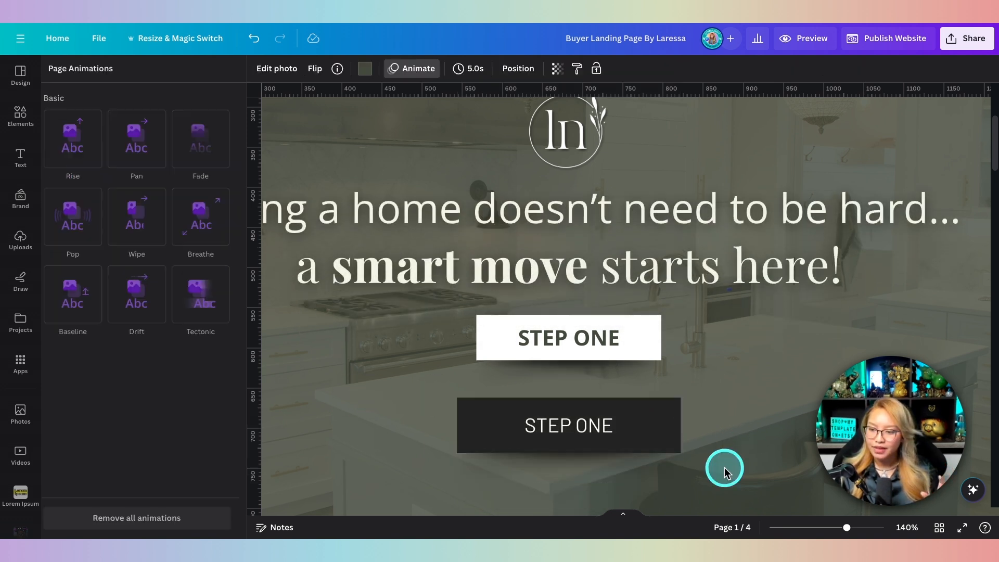
left_click(360, 402)
left_click(123, 301)
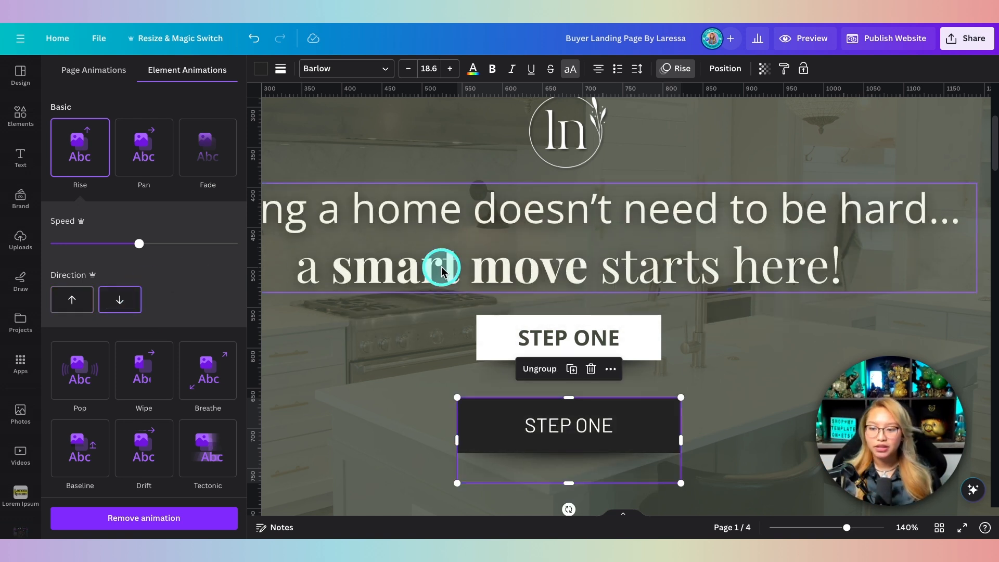
scroll(733, 379, "down", 6, "super")
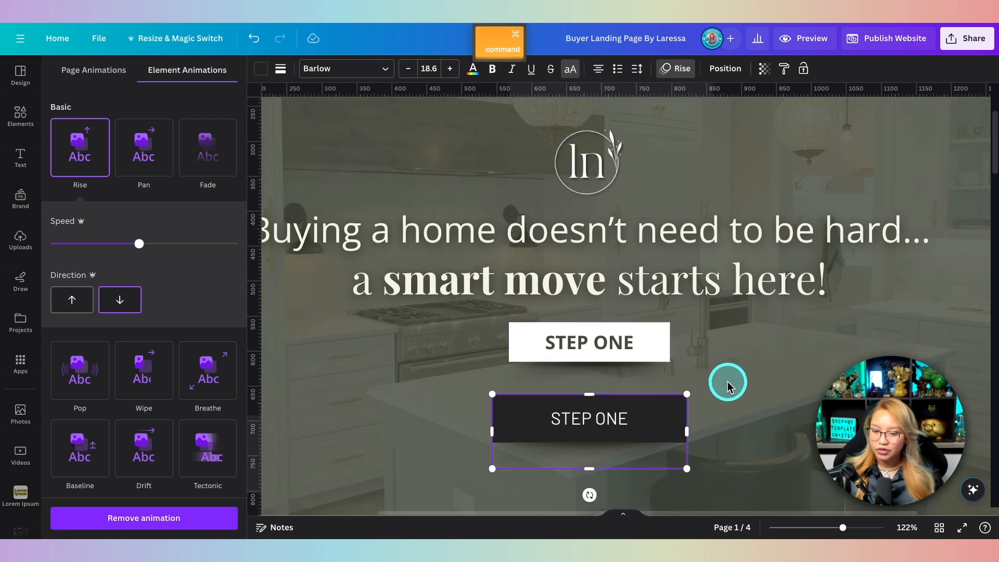
left_click(751, 368)
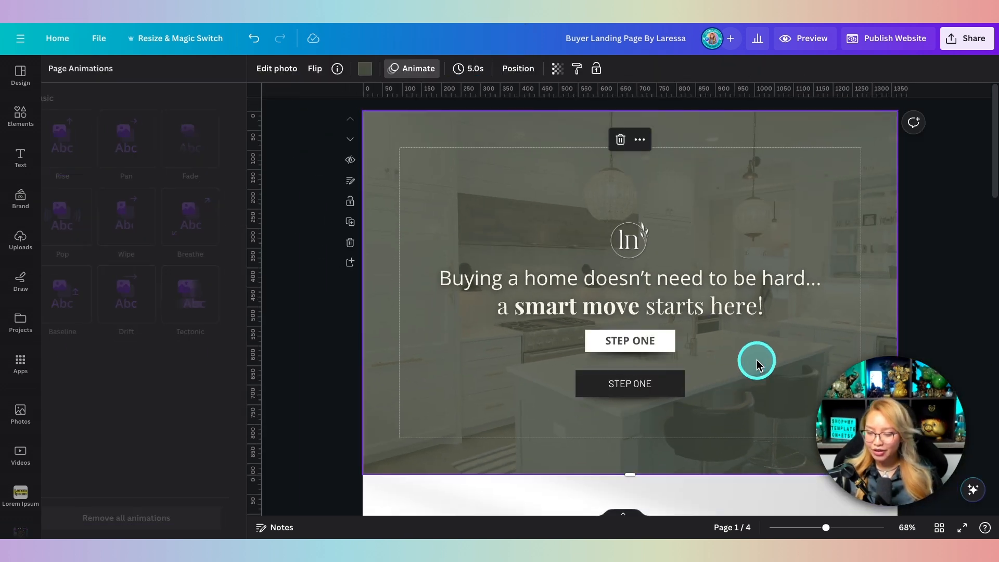
scroll(757, 361, "down", 2)
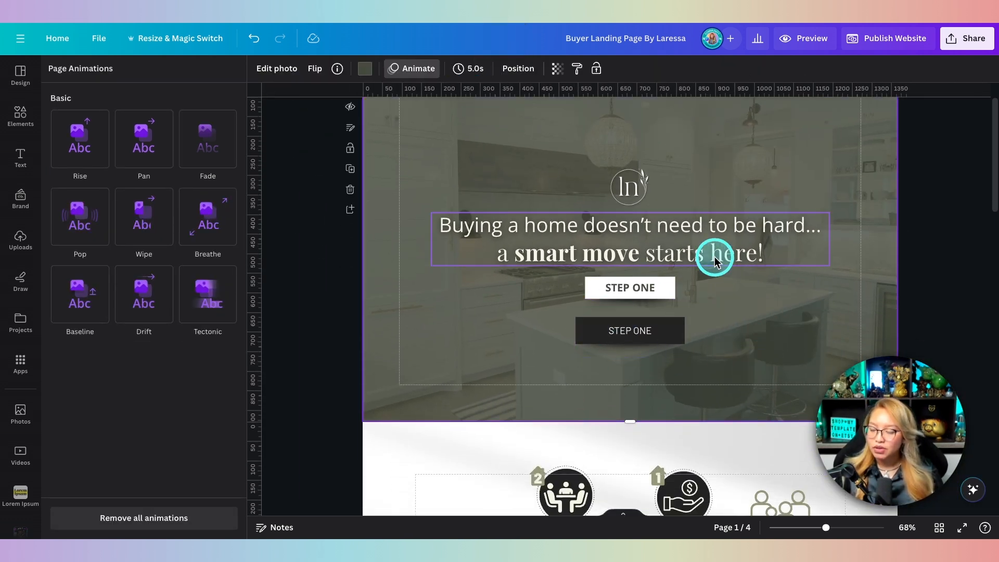
left_click(804, 42)
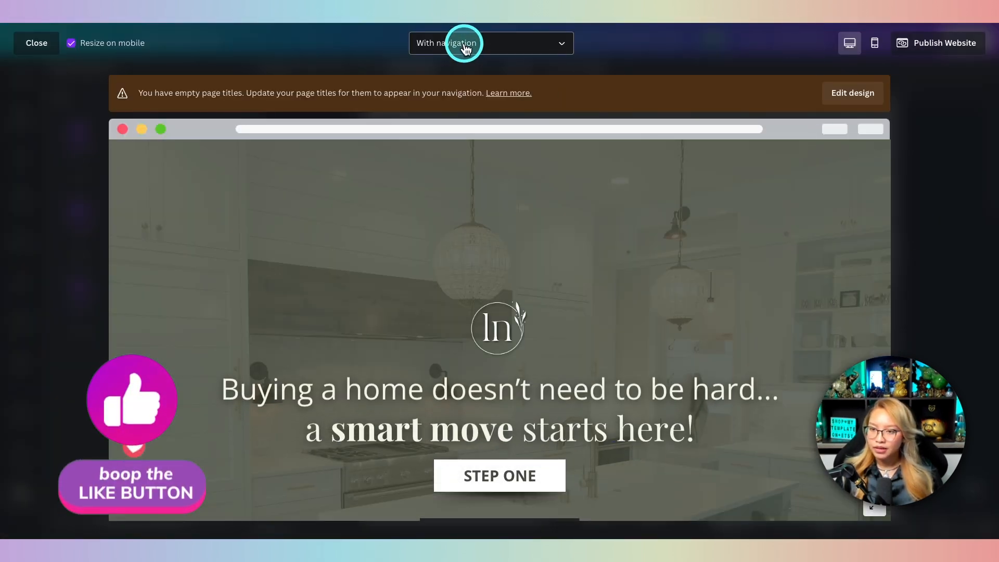
left_click(464, 48)
left_click(460, 74)
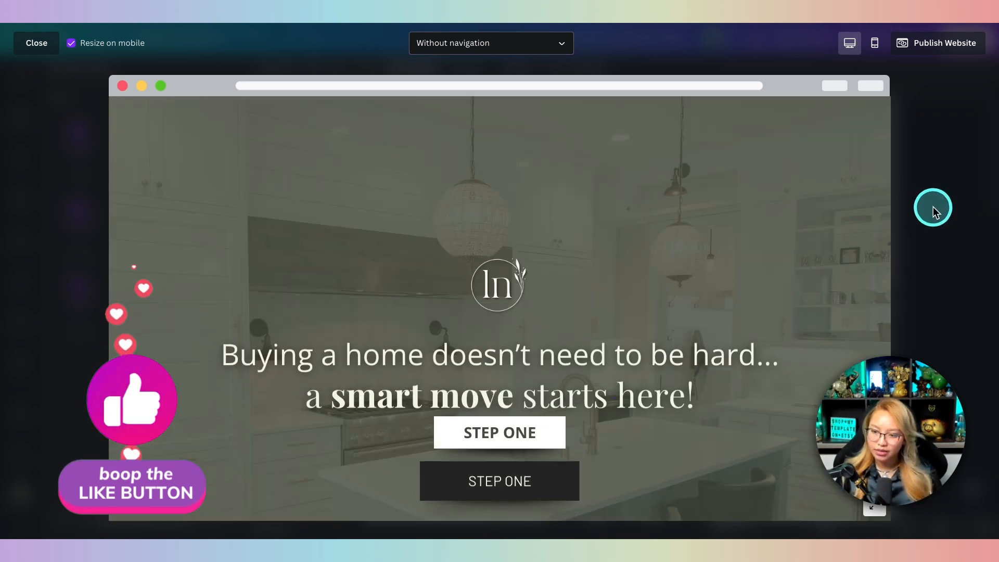
scroll(656, 311, "down", 2)
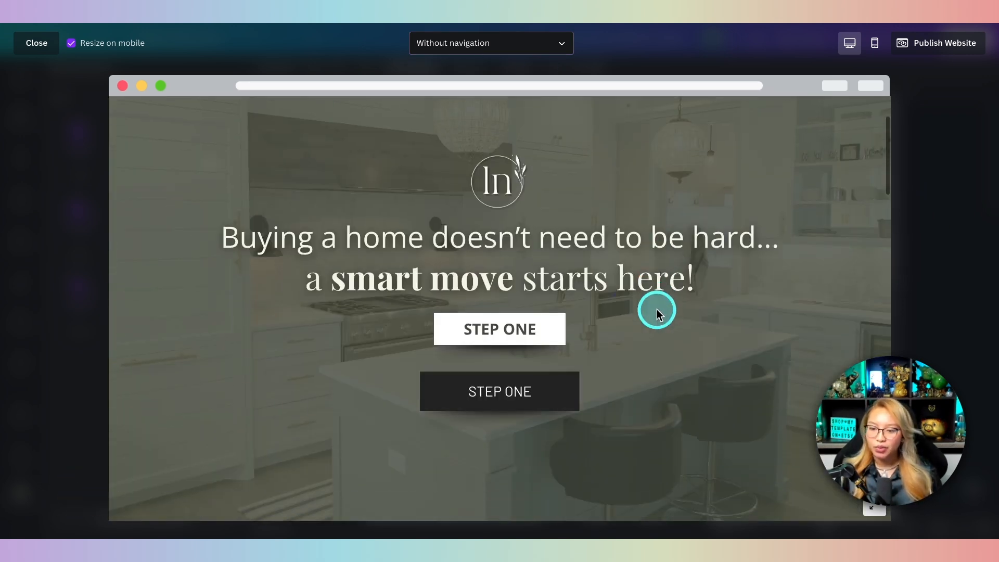
left_click(505, 395)
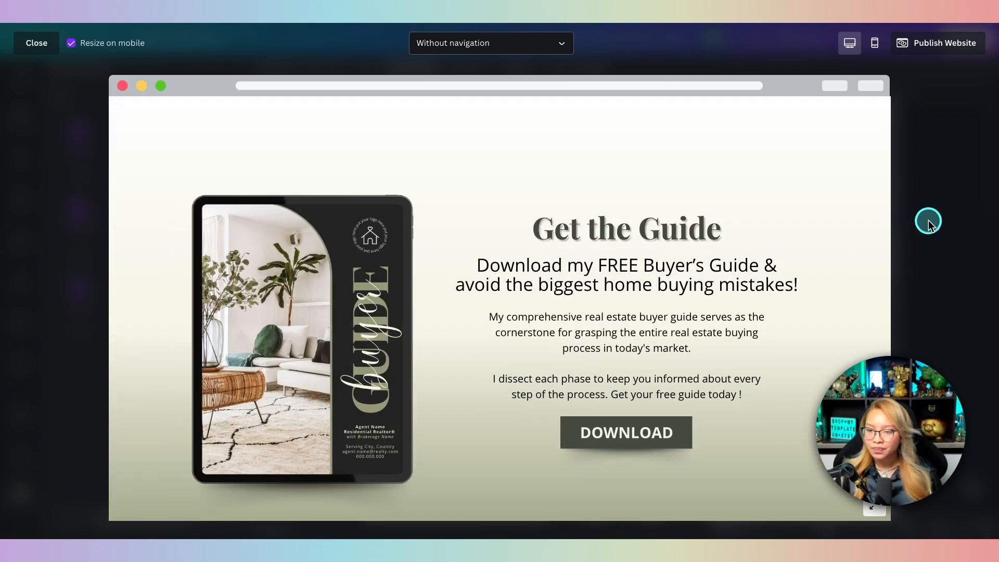
key("Escape")
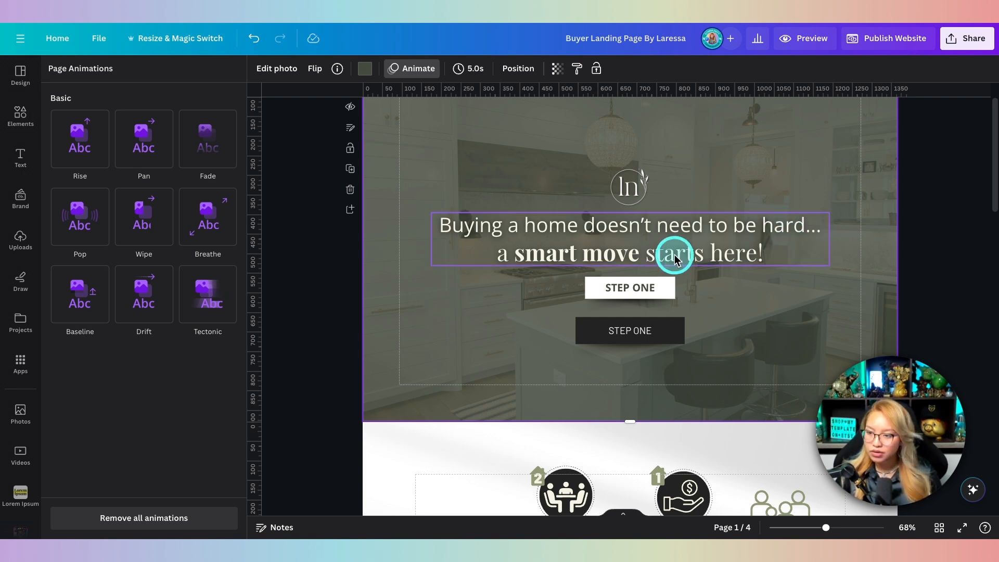
Step: Scroll down from the kitchen hero page through page 2 to page 3's Get the Guide section
scroll(633, 289, "down", 2)
scroll(633, 294, "down", 5)
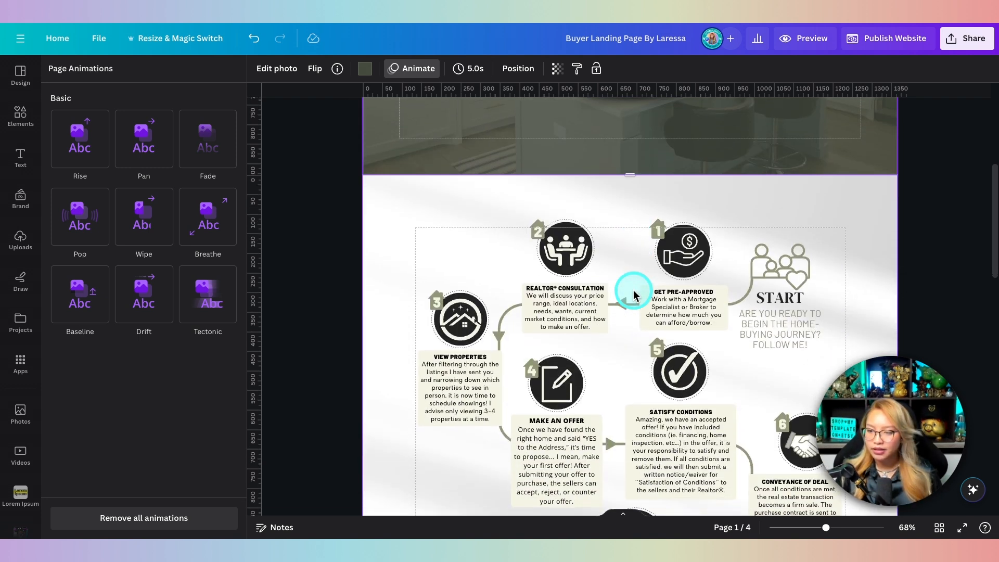
scroll(634, 293, "up", 2)
scroll(634, 294, "up", 1)
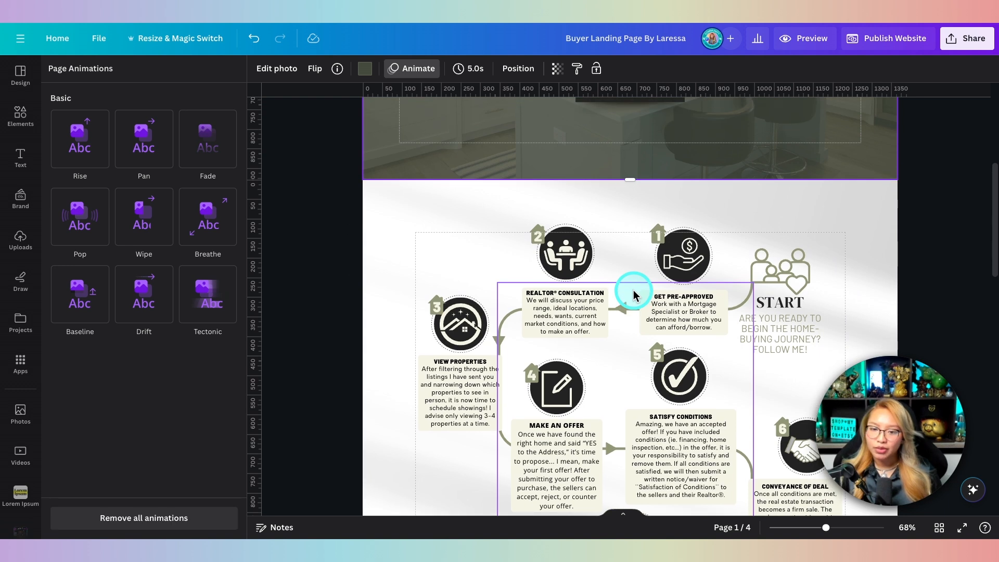
scroll(634, 290, "up", 3)
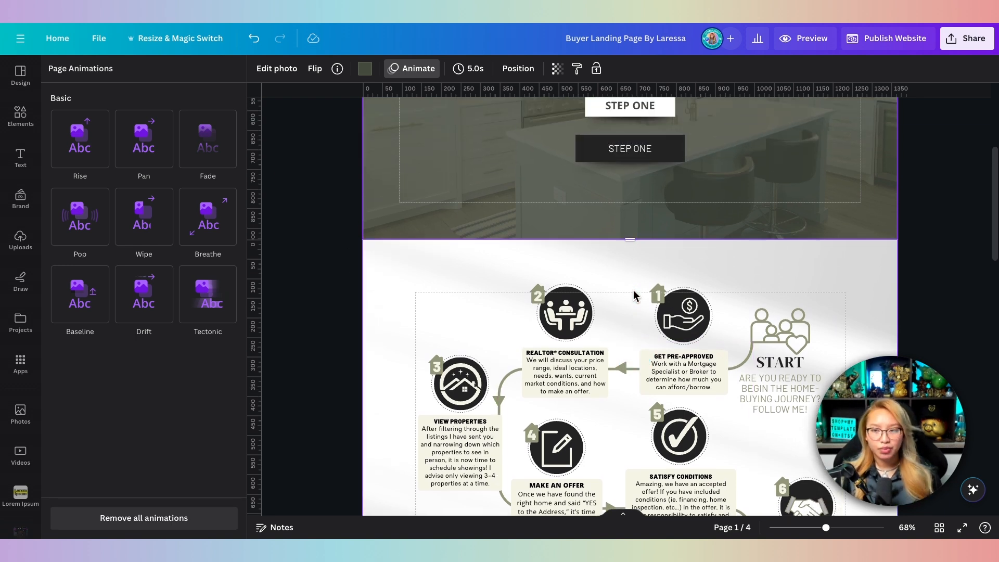
scroll(635, 295, "down", 8)
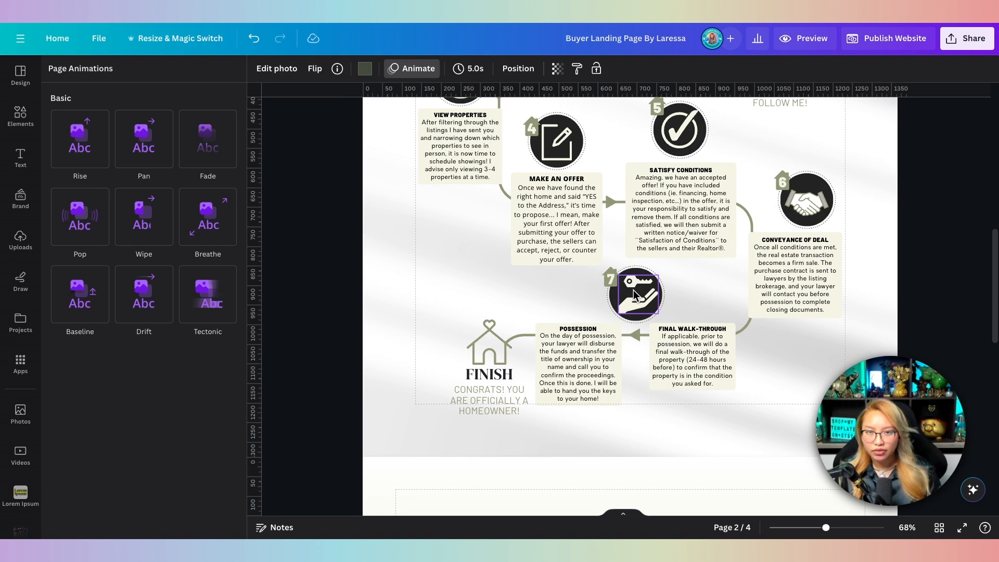
scroll(635, 294, "up", 8)
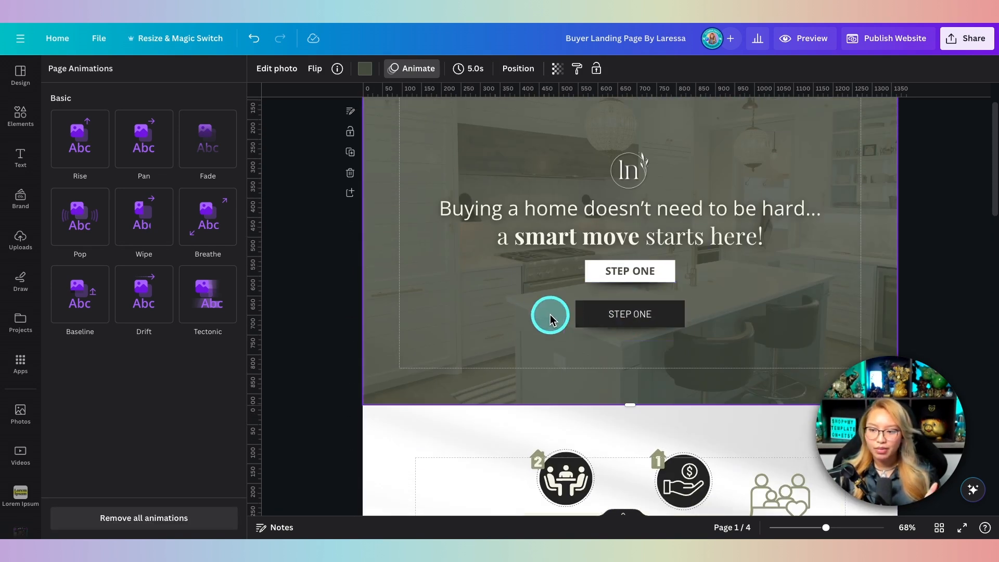
scroll(551, 314, "down", 15)
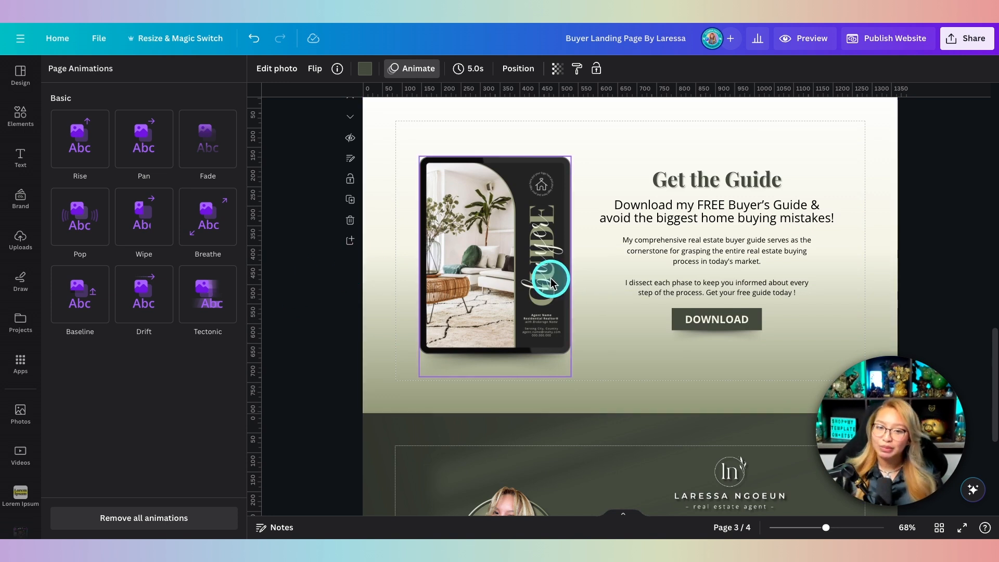
Step: Ungroup the guide tablet mockup into tablet and shadow, restoring the flyer photo after deleting it
left_click(468, 245)
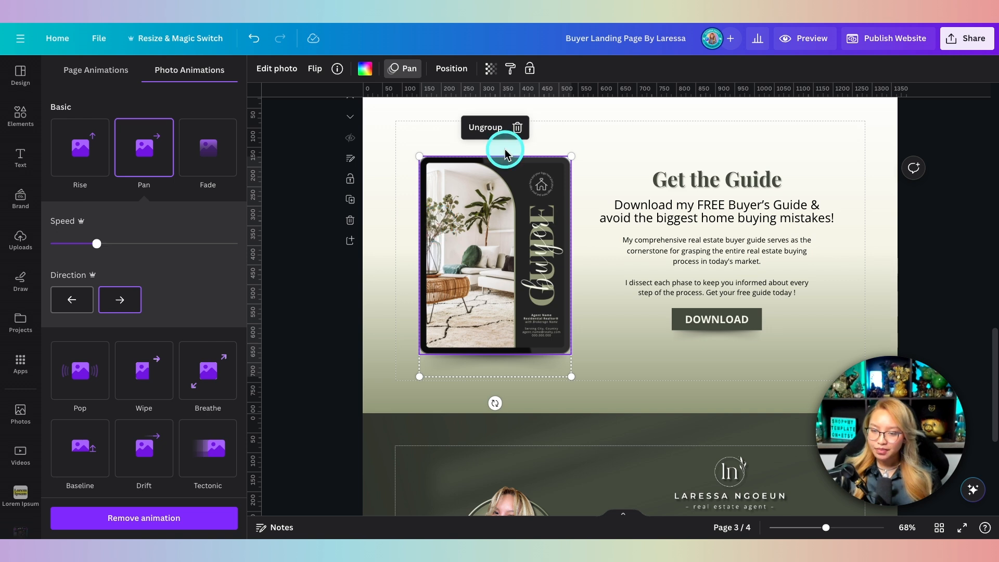
left_click(489, 127)
left_click(600, 373)
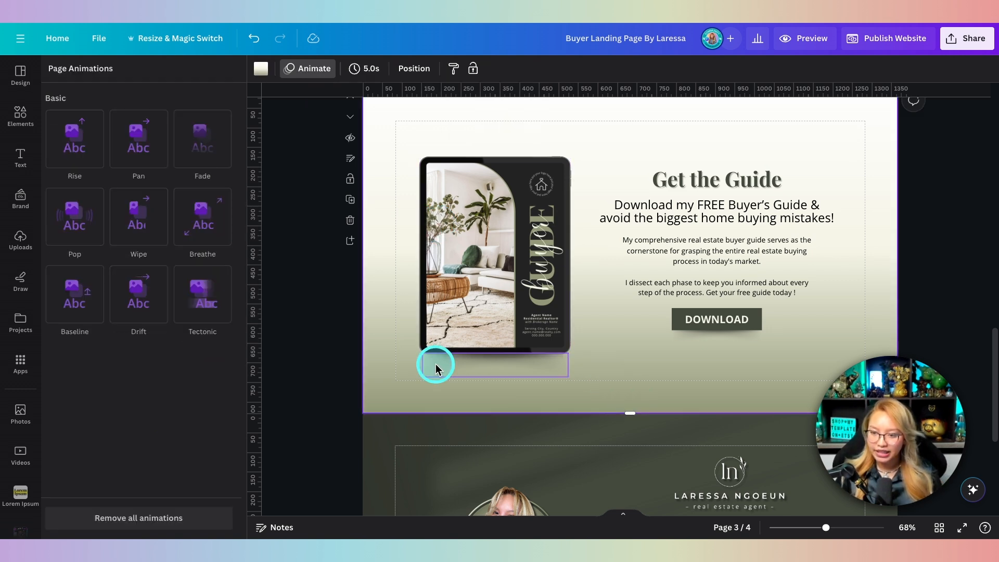
left_click(494, 373)
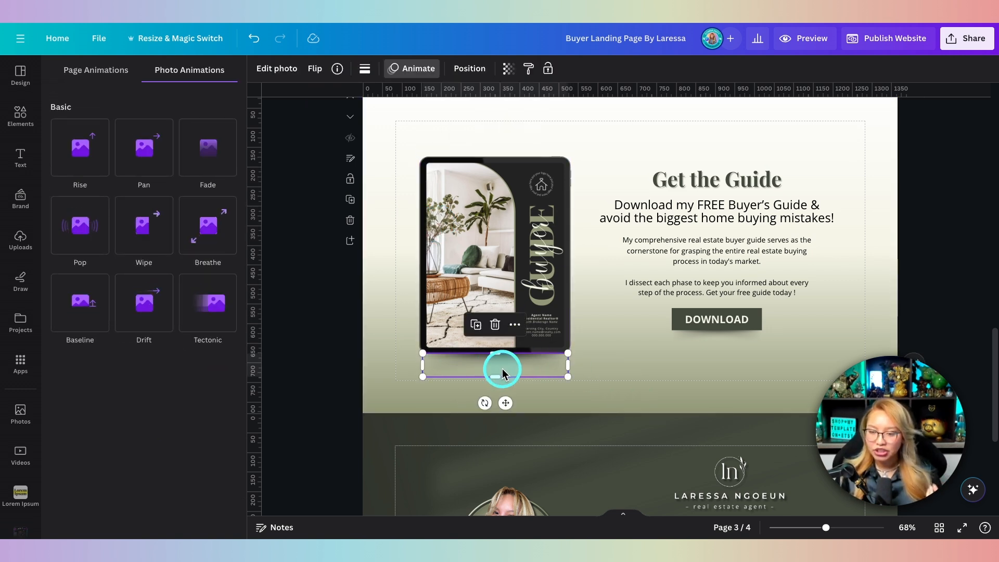
left_click(501, 218)
key("Delete")
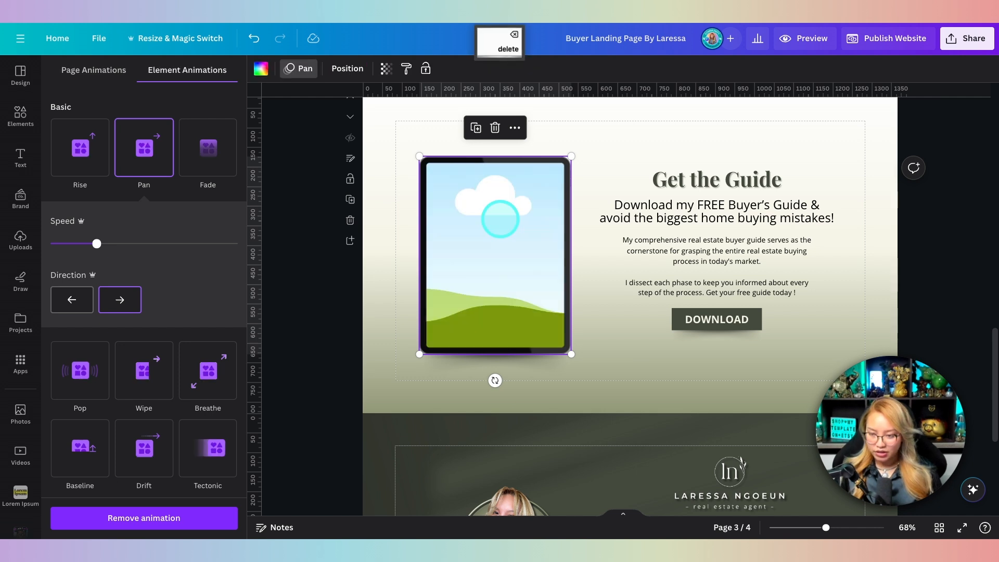
key("super+z")
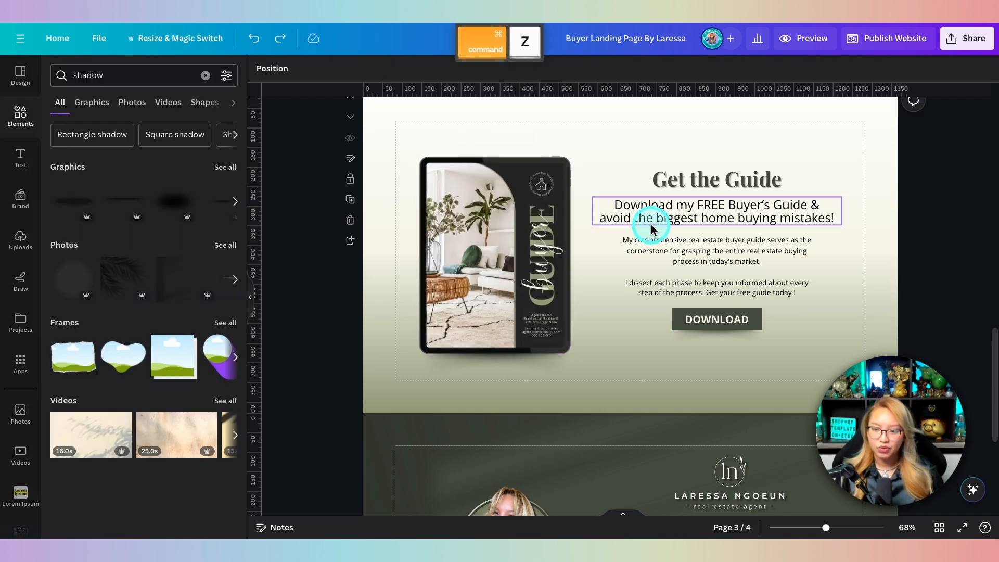
Step: Browse the full set of Frames and then the Devices mockup frames in Elements
left_click(17, 113)
scroll(167, 201, "down", 5)
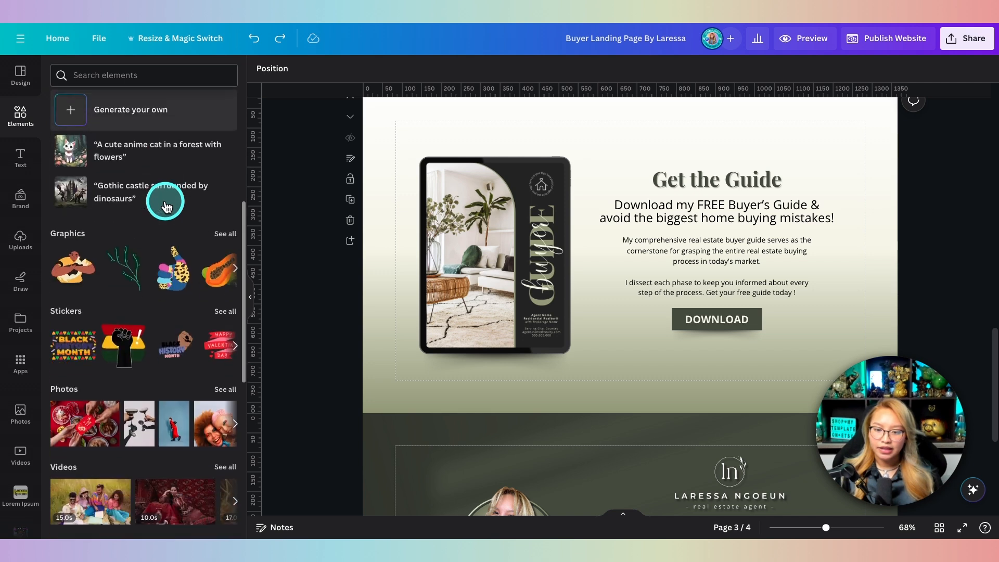
scroll(96, 71, "up", 2)
left_click(97, 72)
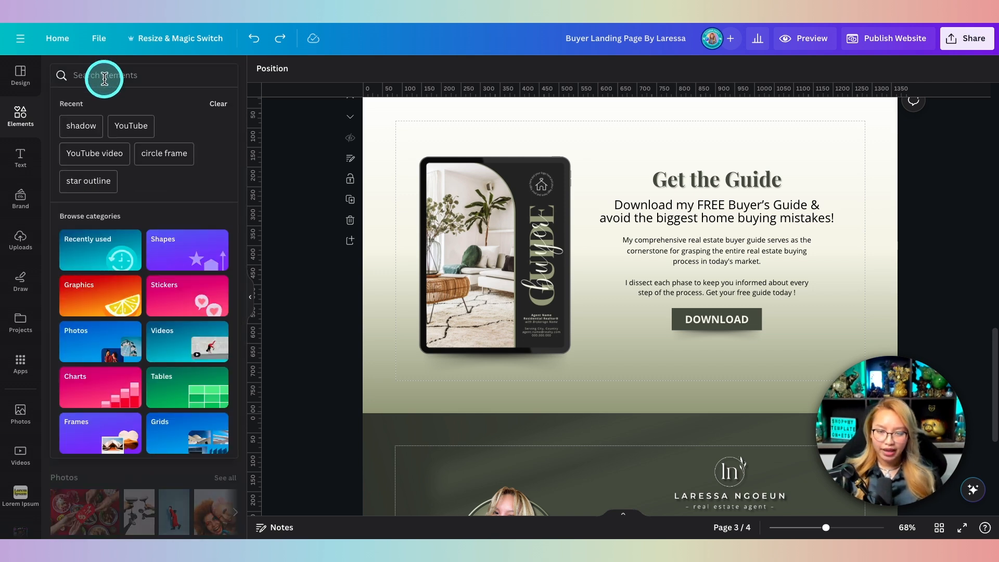
left_click(47, 74)
scroll(221, 244, "down", 2)
scroll(220, 245, "down", 10)
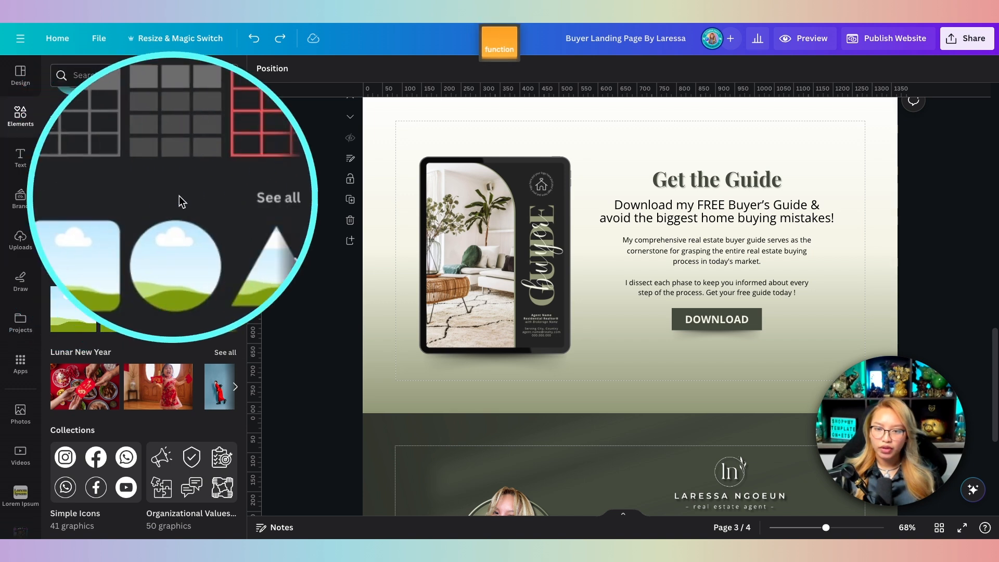
left_click(224, 196)
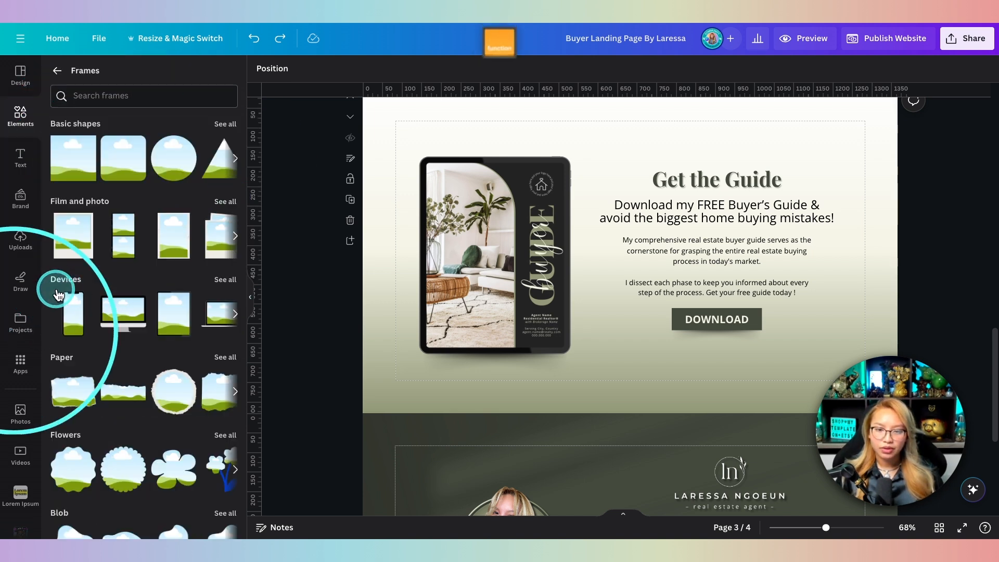
left_click(223, 282)
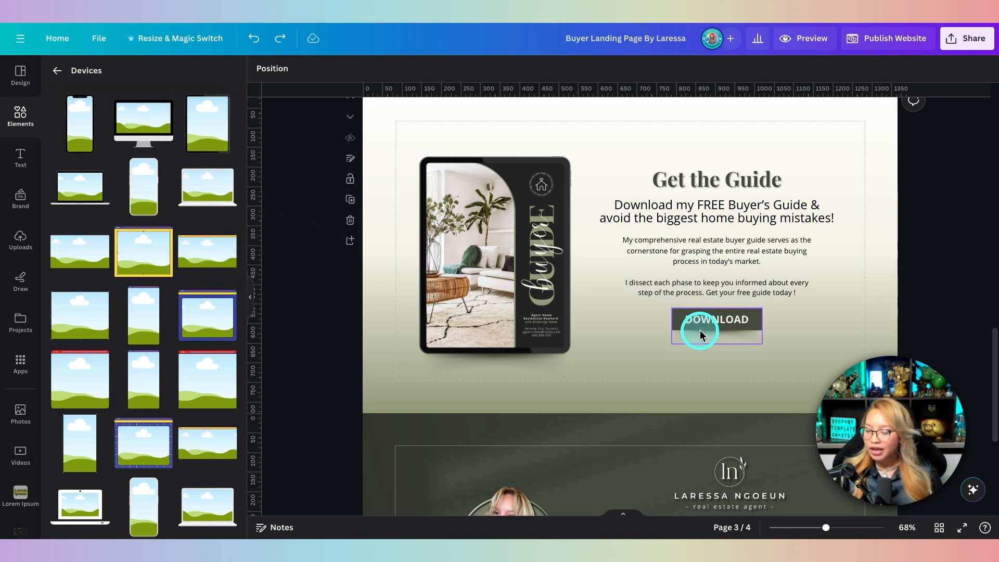
Step: Select the DOWNLOAD button, then view the Real Estate Buyer's Guide TEST 2 form's fields
left_click(748, 330)
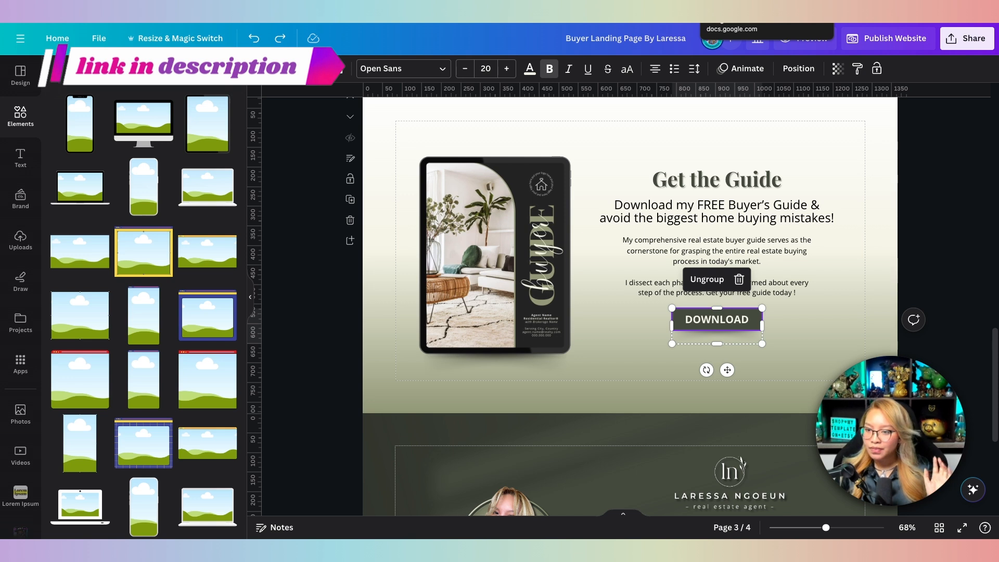
left_click(767, 23)
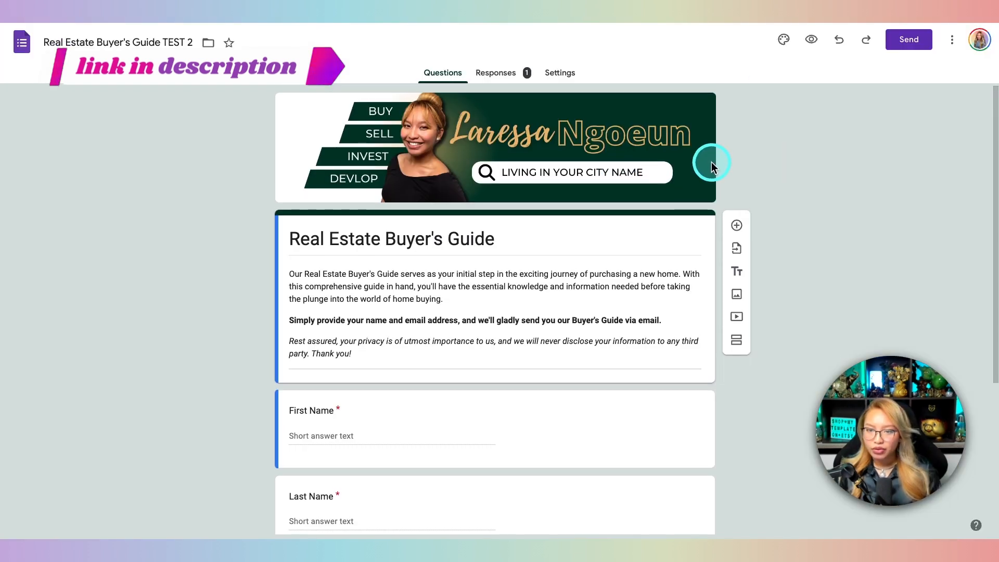
scroll(710, 161, "down", 1)
scroll(710, 165, "down", 3)
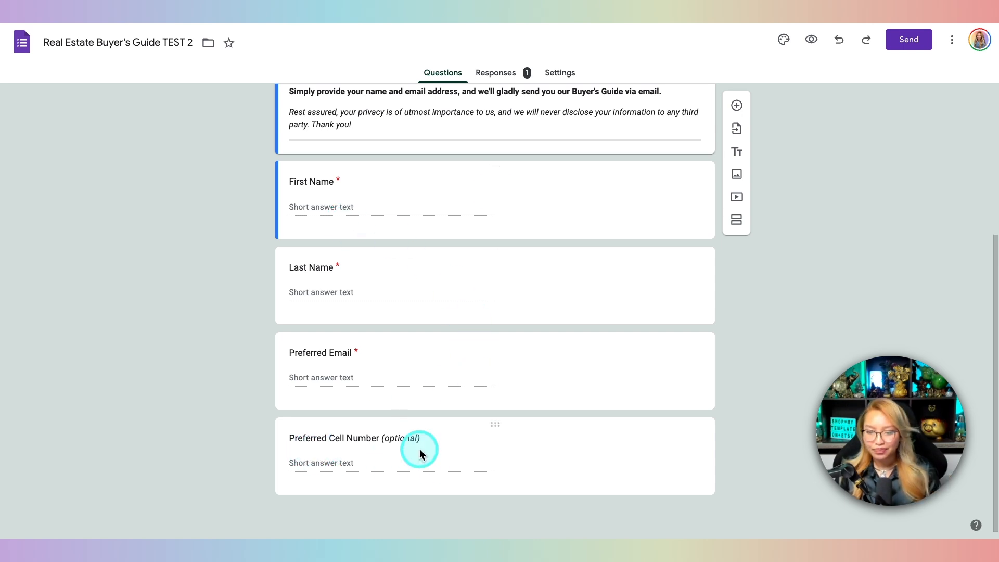
Step: Copy the form's share link as a shortened forms.gle URL
scroll(419, 448, "up", 4)
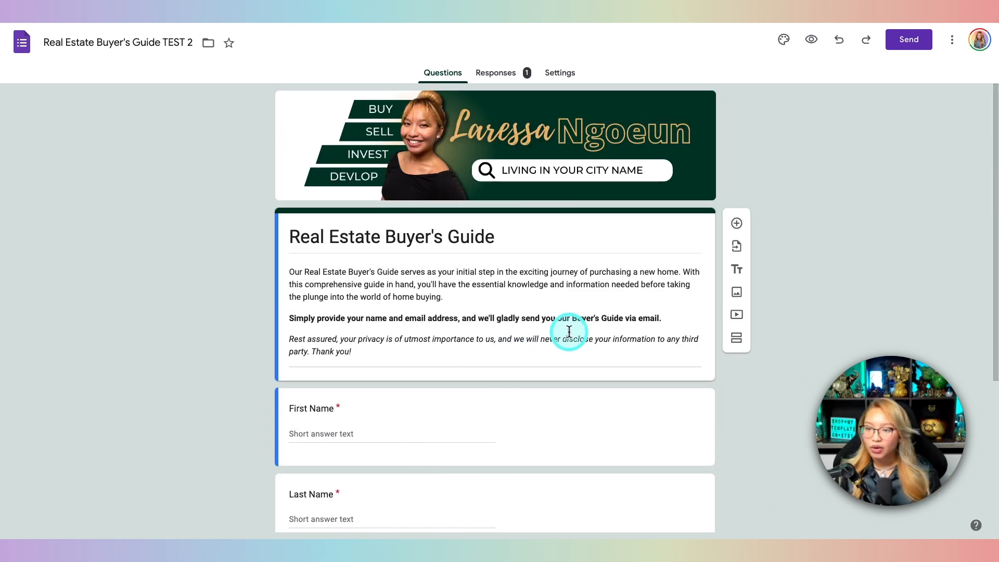
left_click(906, 42)
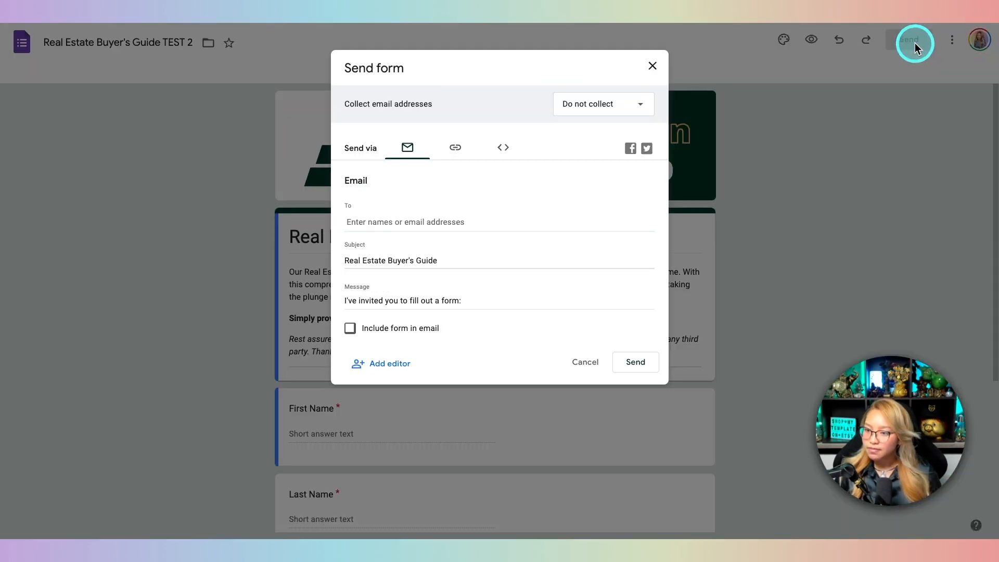
left_click(455, 151)
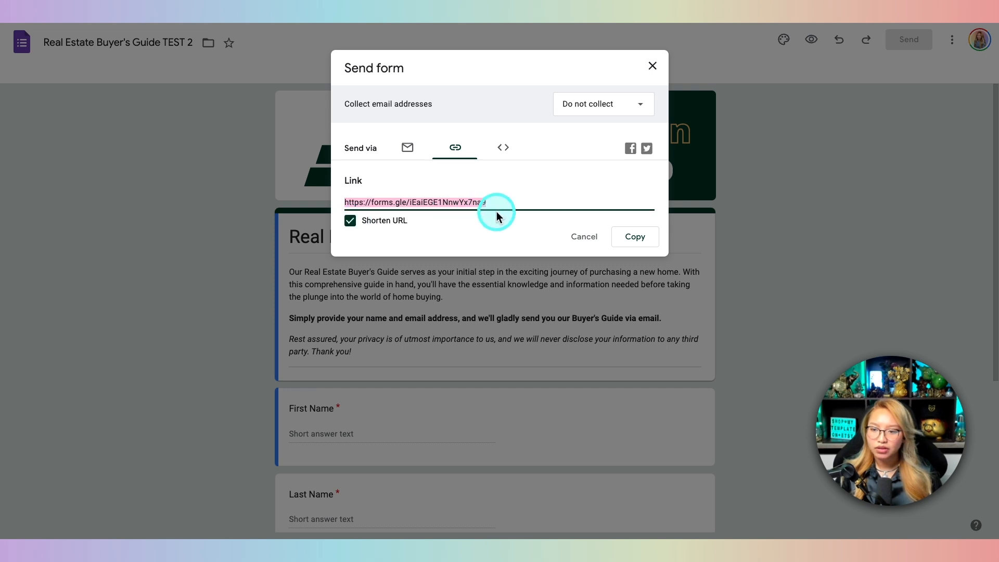
left_click(632, 239)
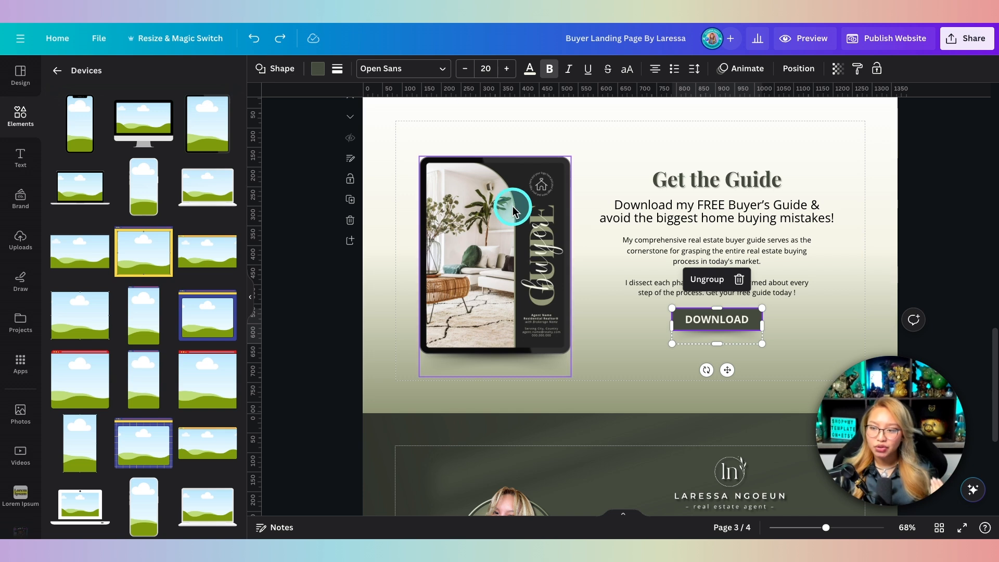
Step: Add a blank page after page 3 and paste the Google Form link as an embed
left_click(630, 148)
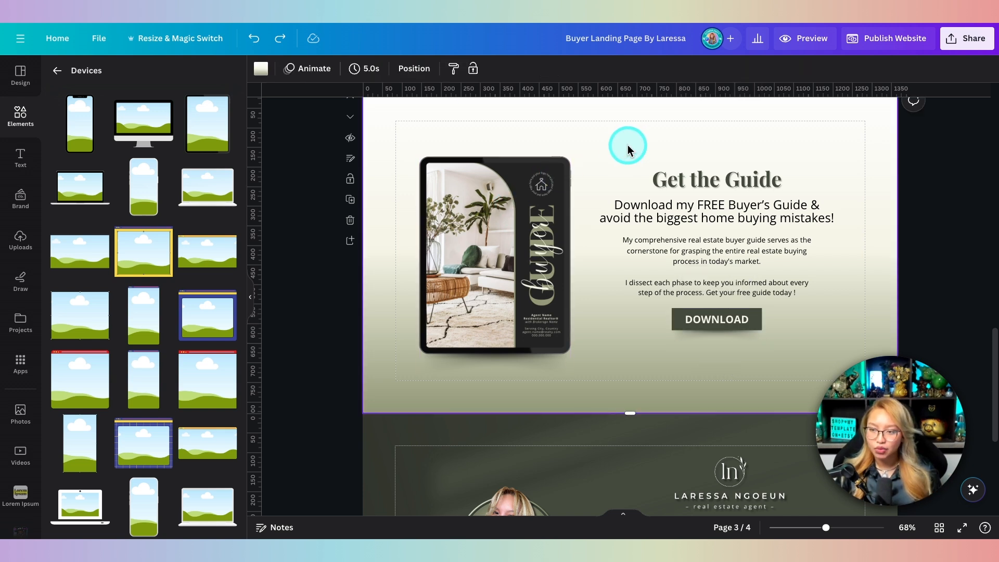
left_click(351, 241)
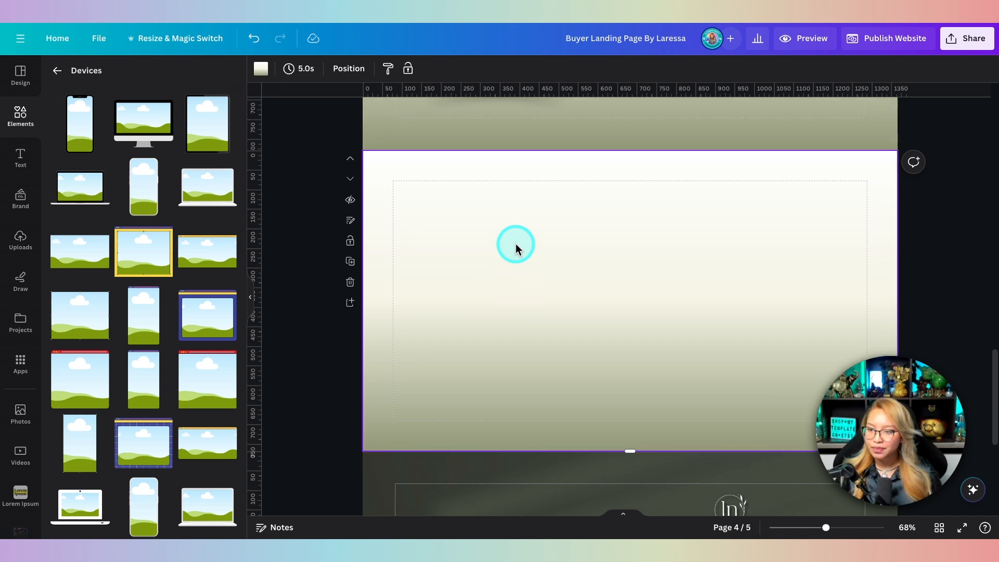
right_click(607, 261)
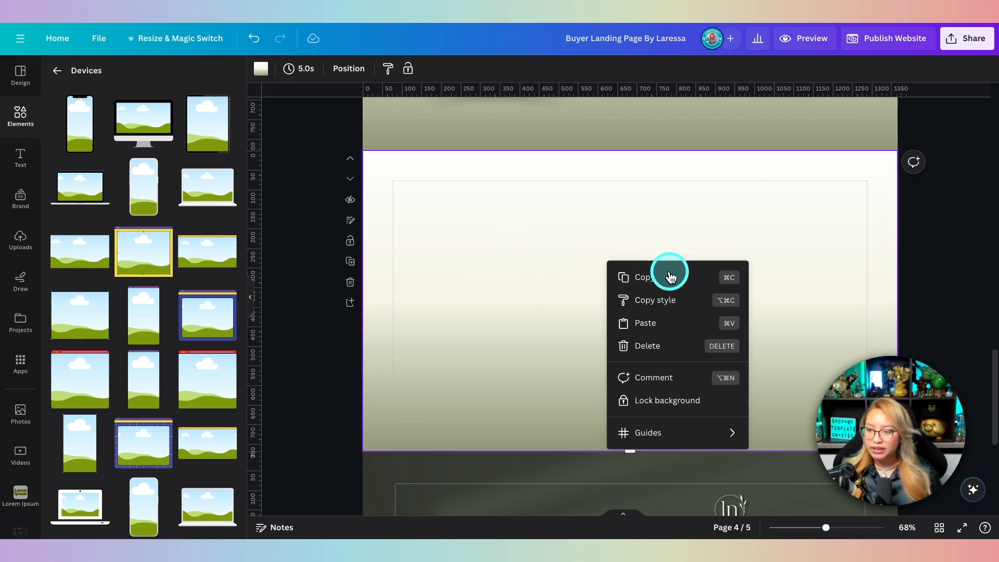
left_click(664, 322)
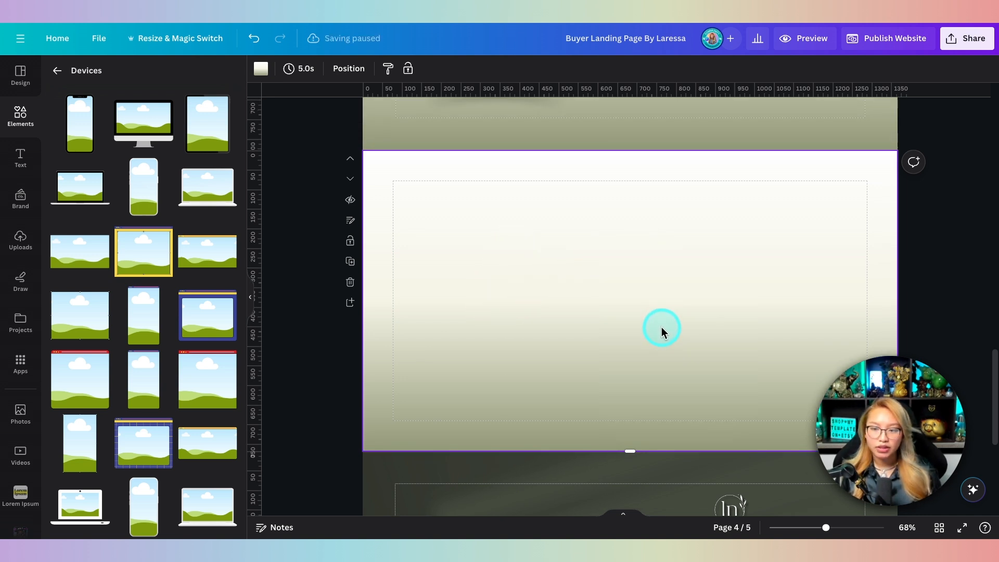
Step: Move the form embed to the page's right half and resize it to show the name fields
left_click_drag(602, 296, 707, 265)
left_click_drag(603, 357, 626, 345)
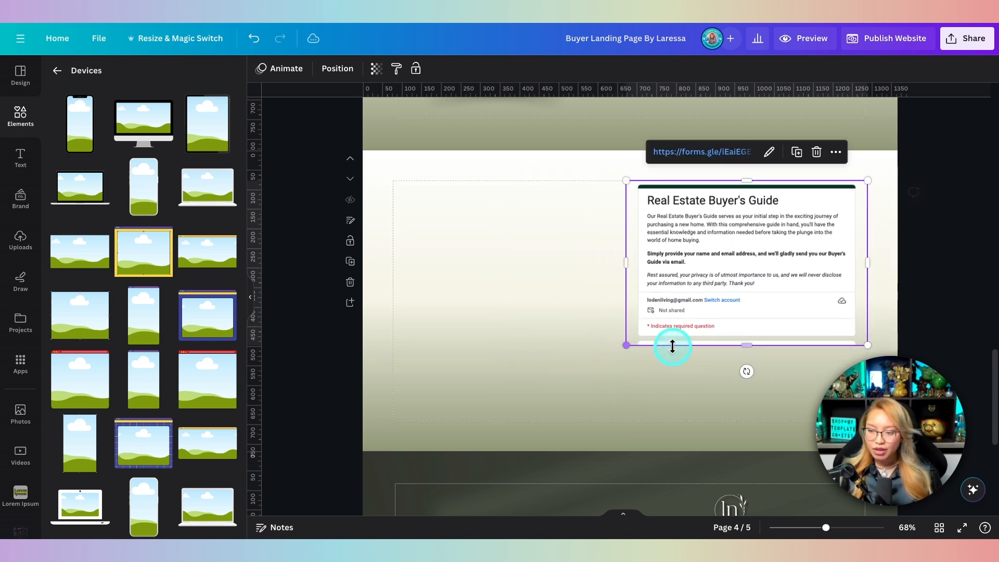
left_click_drag(746, 345, 746, 421)
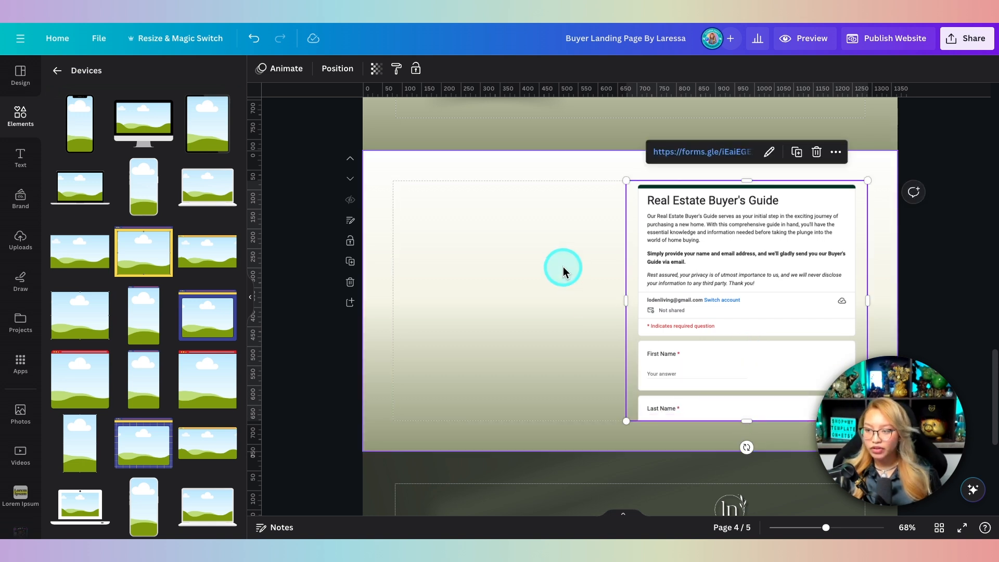
scroll(557, 266, "up", 5)
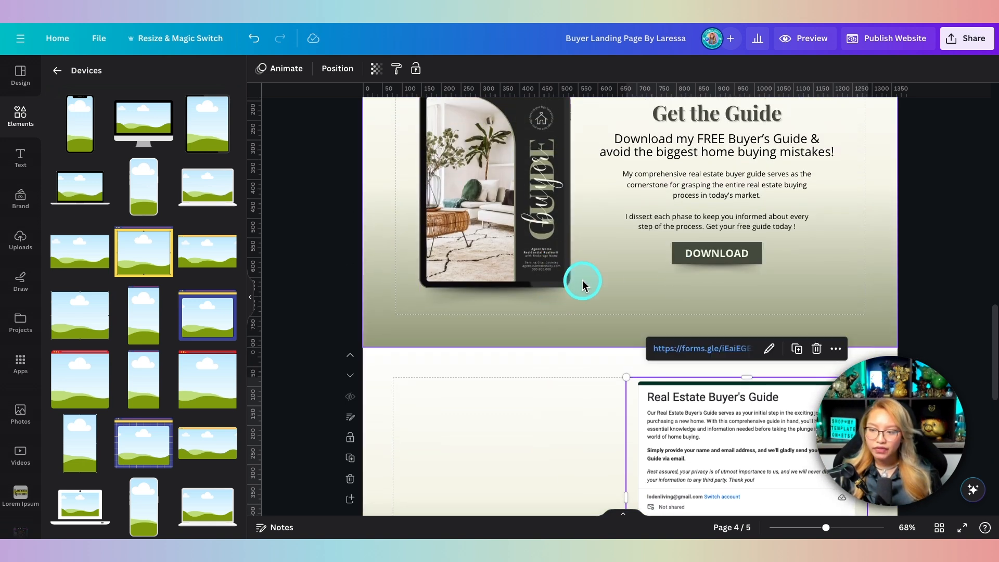
scroll(687, 276, "up", 1)
scroll(691, 279, "down", 3)
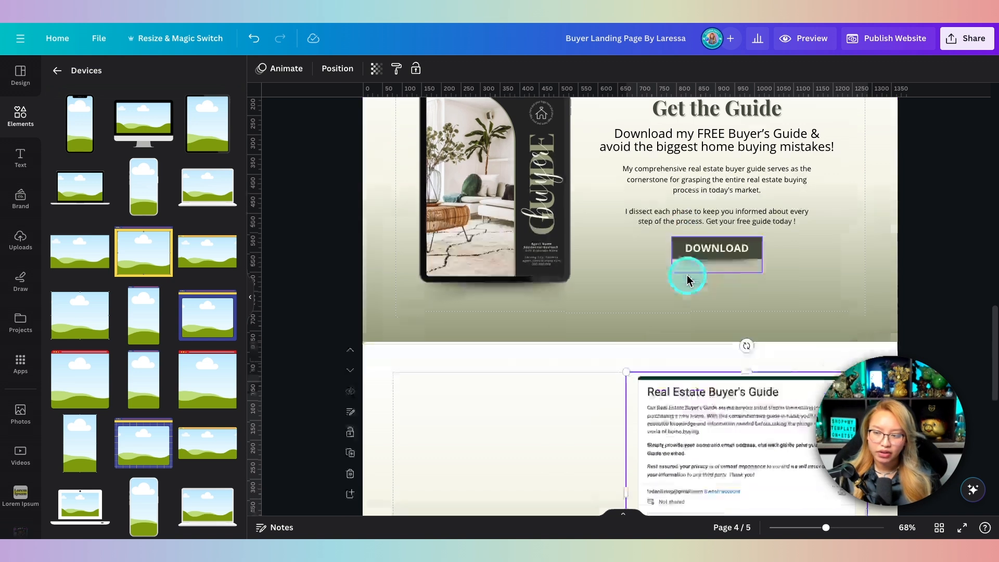
scroll(650, 242, "up", 1)
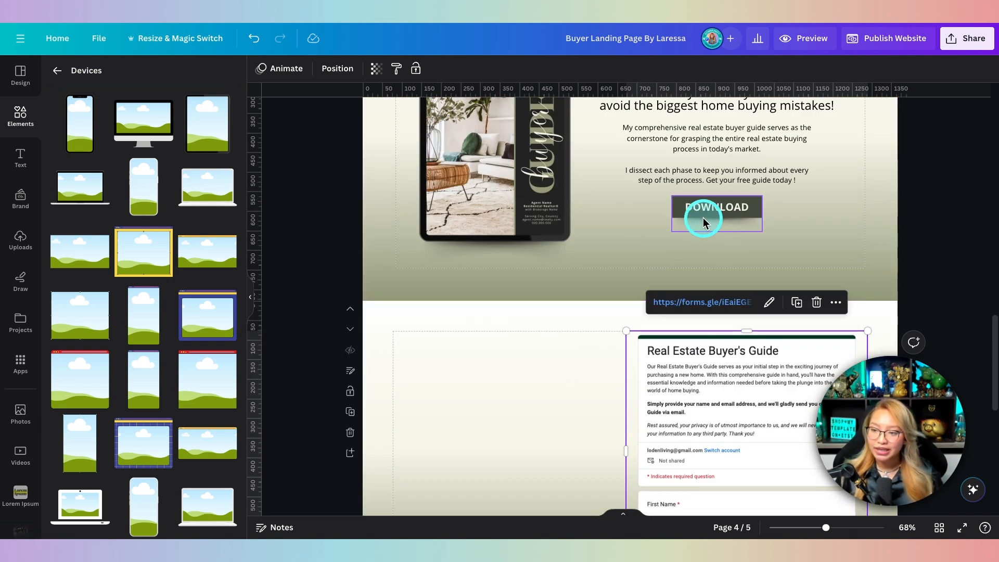
scroll(598, 307, "down", 3)
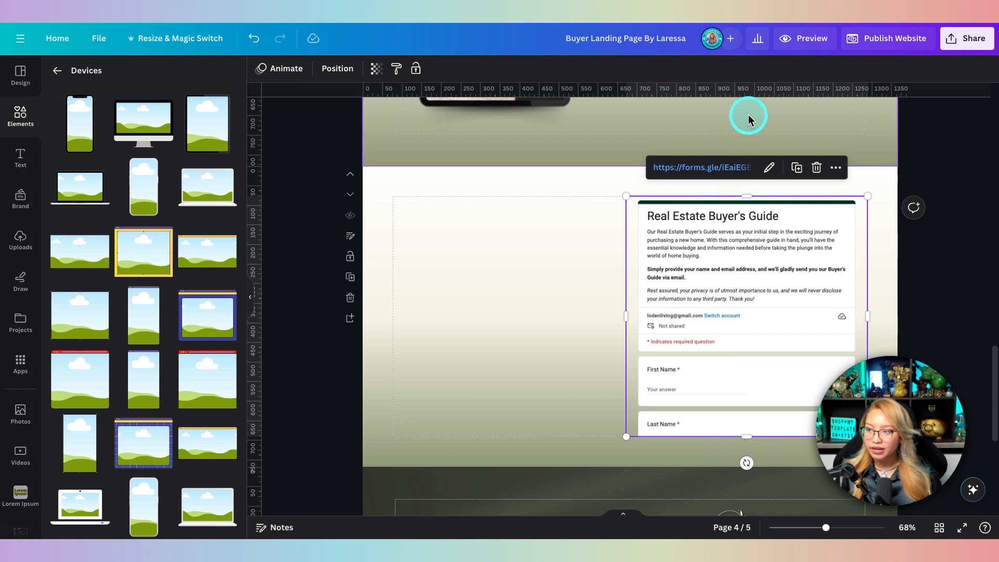
left_click(805, 38)
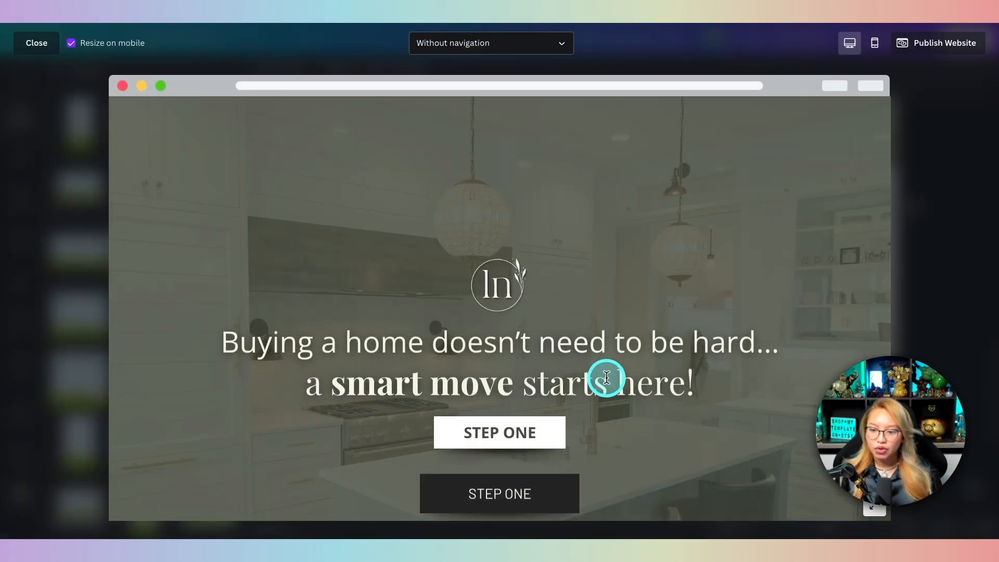
Step: In Preview, check that STEP ONE jumps to the guide and the embedded form scrolls to Submit
scroll(504, 419, "down", 2)
scroll(575, 396, "down", 2)
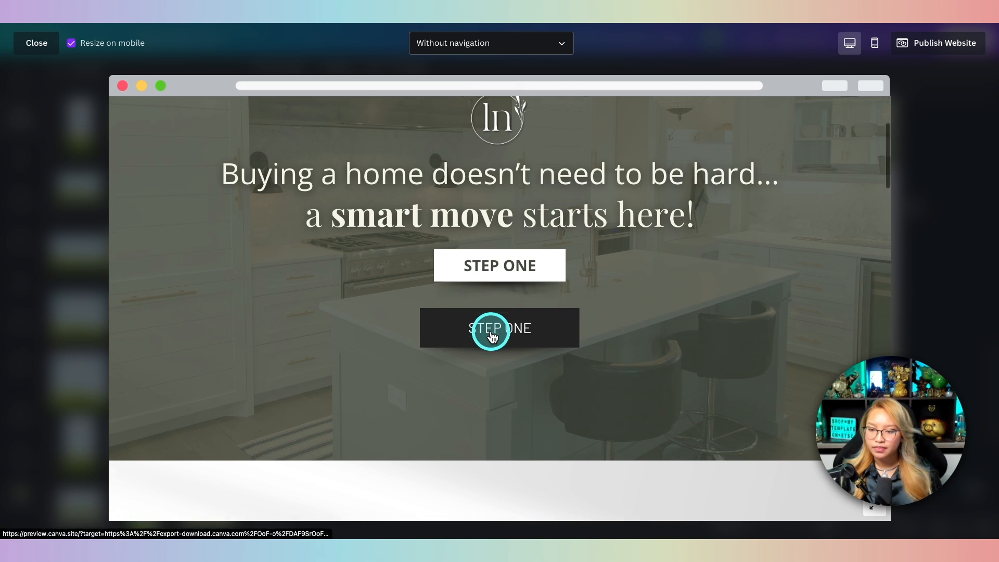
left_click(491, 330)
scroll(491, 331, "down", 10)
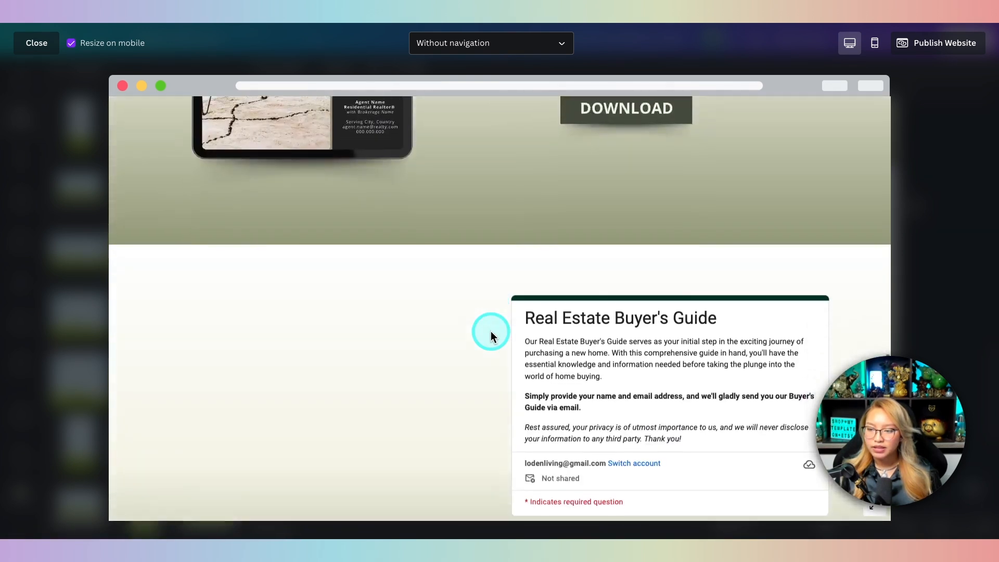
scroll(616, 314, "down", 2)
scroll(616, 314, "up", 3)
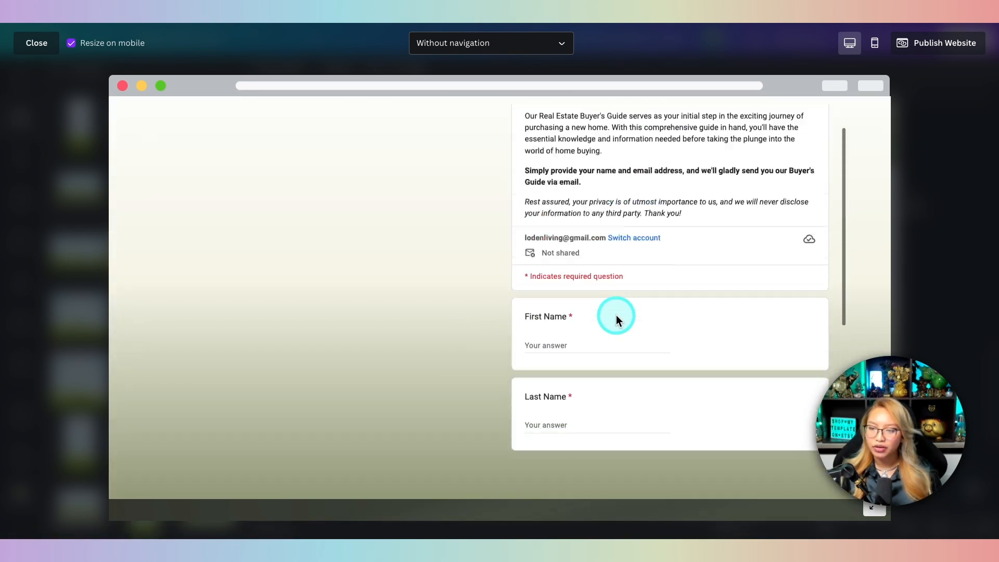
scroll(616, 315, "down", 5)
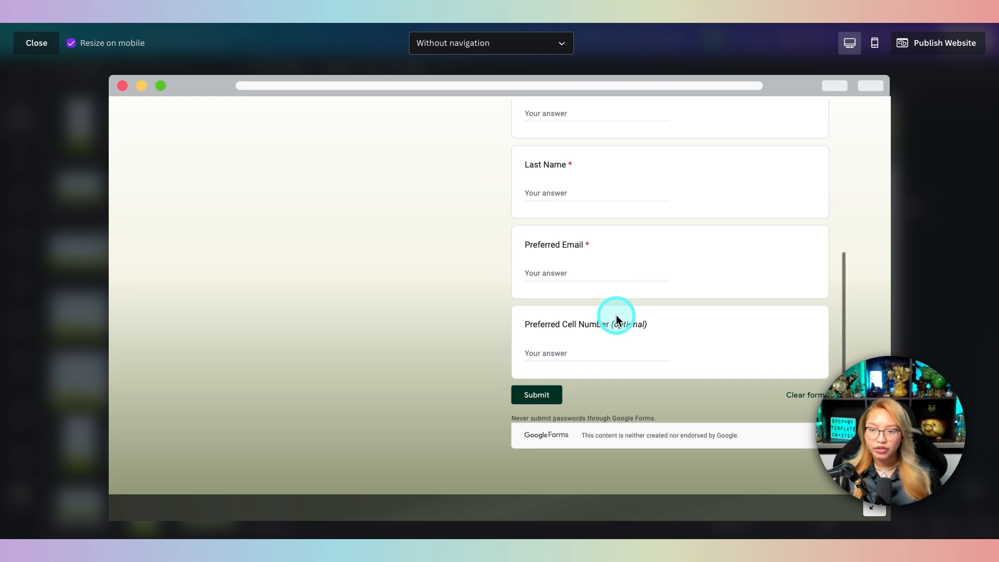
scroll(617, 318, "up", 6)
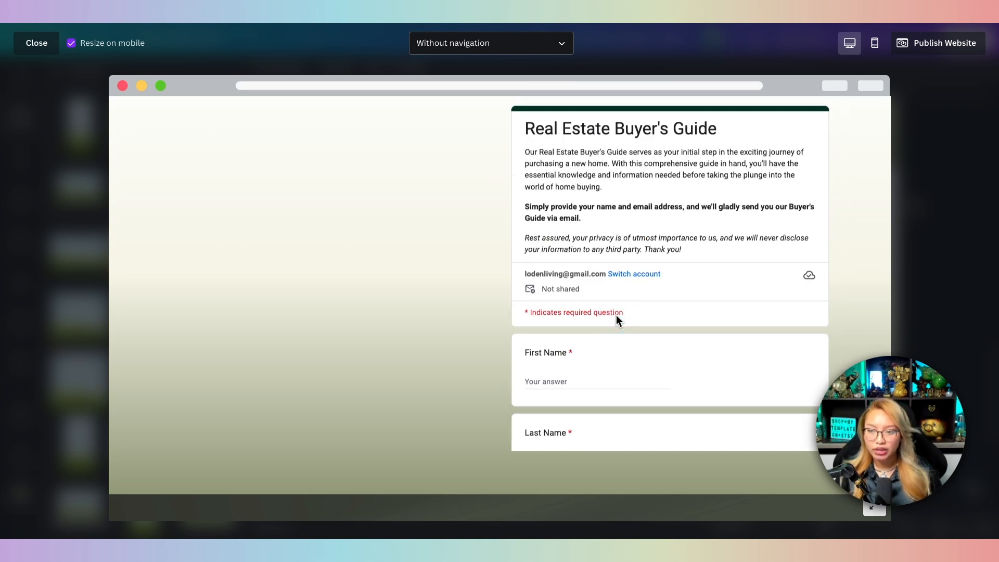
scroll(616, 315, "up", 3)
left_click(225, 218)
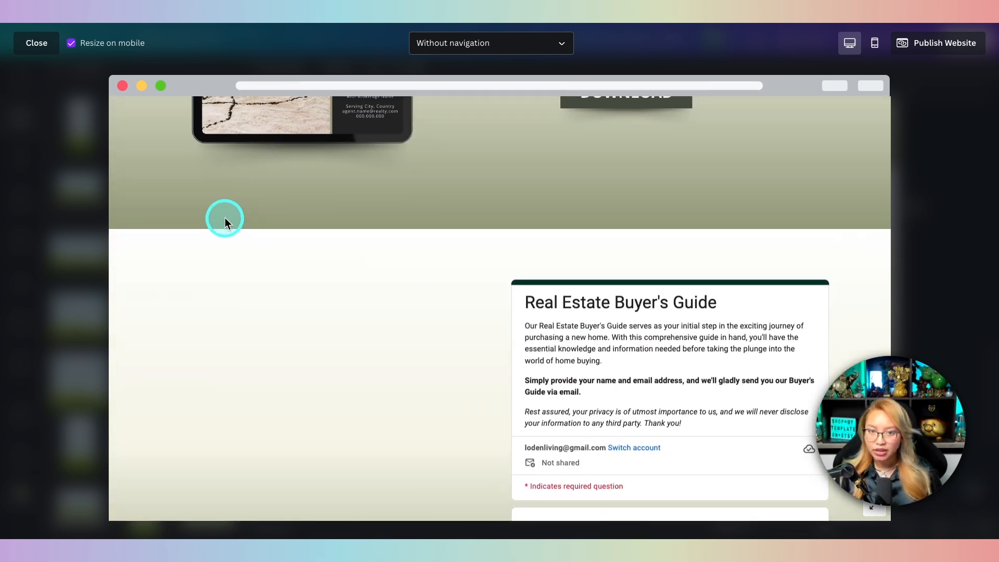
left_click(26, 47)
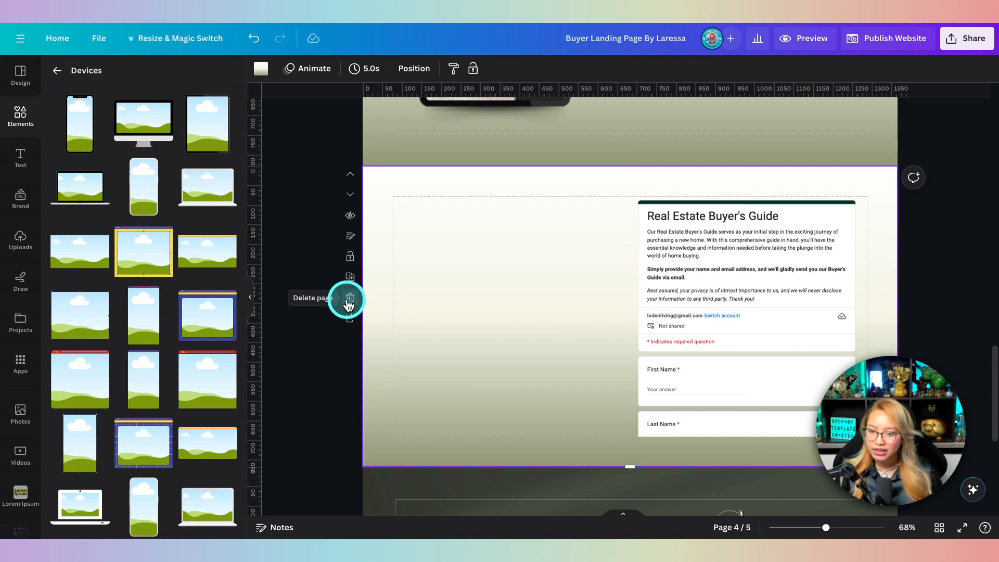
Step: Delete page 4 with the embedded form and review the remaining Get the Guide and contact pages
left_click(350, 297)
scroll(535, 274, "up", 5)
left_click(671, 311)
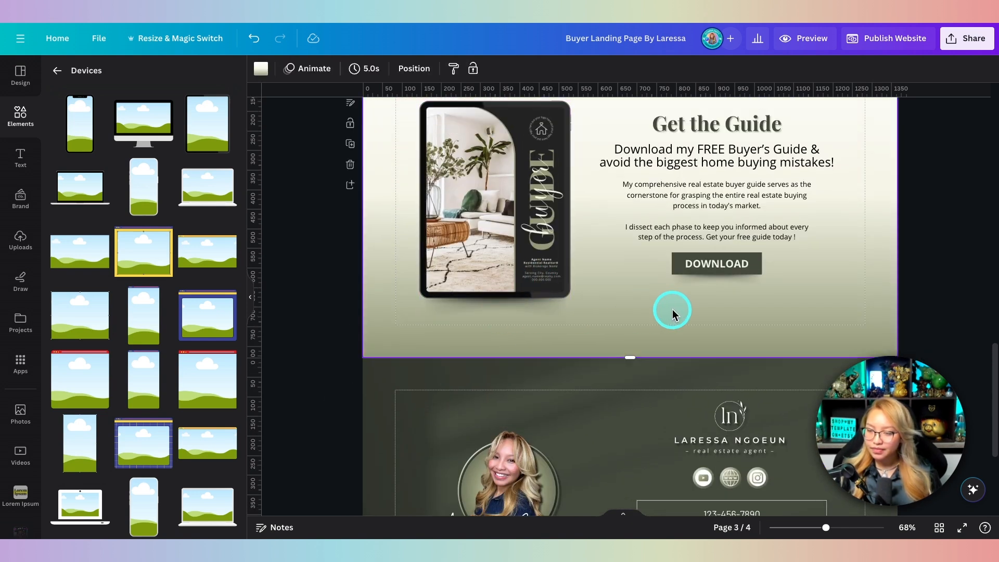
scroll(671, 270, "up", 1)
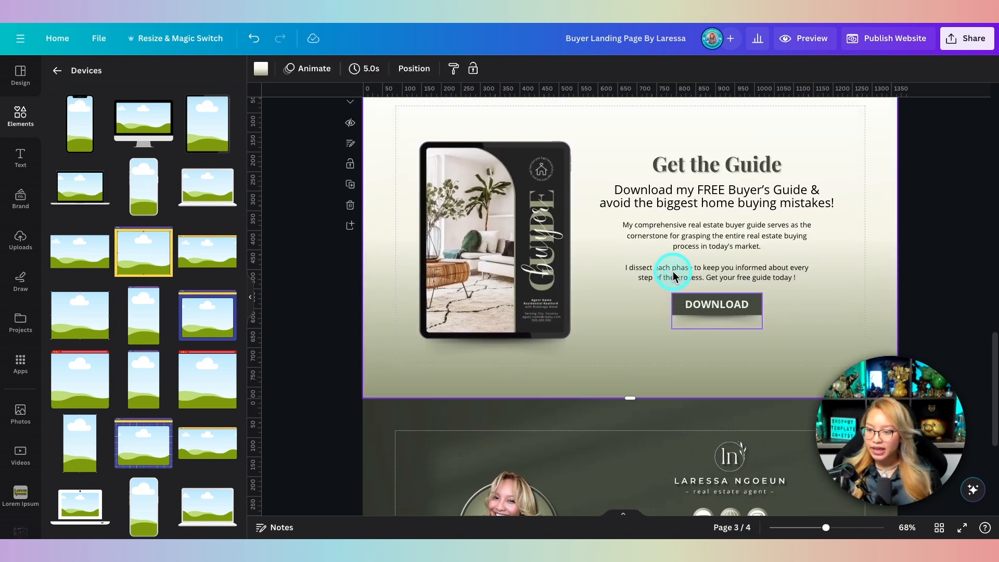
left_click(763, 236)
scroll(763, 235, "up", 4)
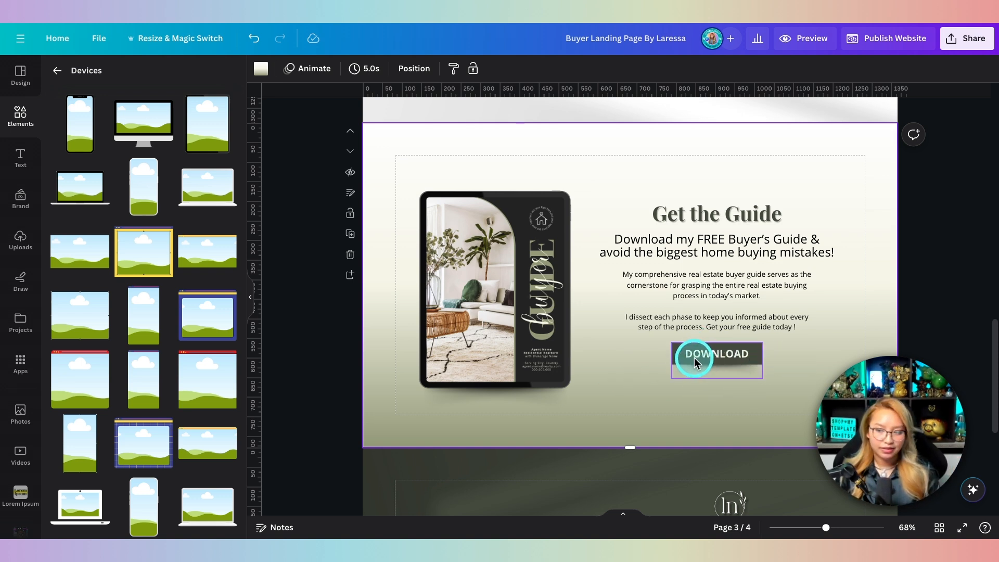
scroll(595, 384, "down", 5)
scroll(594, 384, "down", 2)
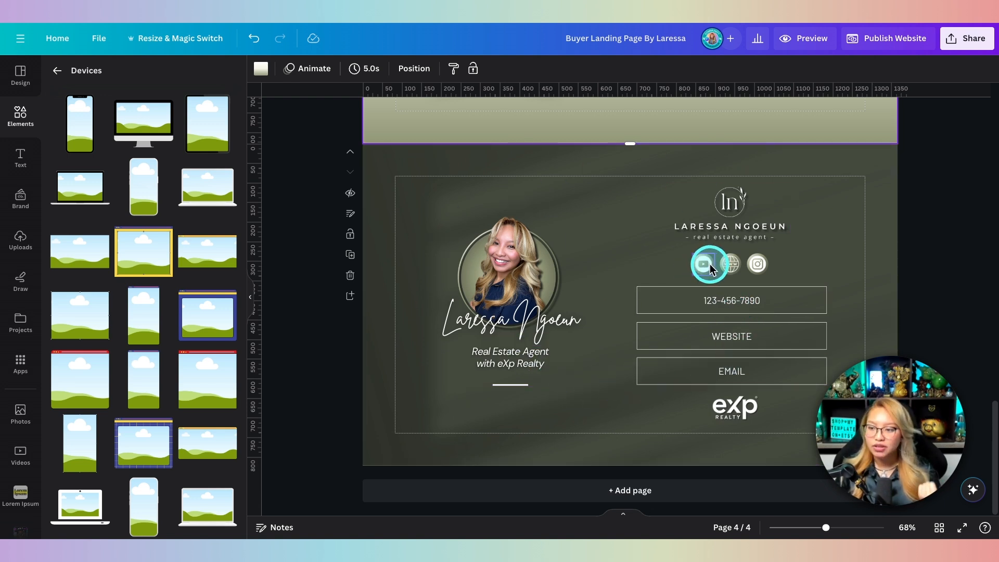
key("fn")
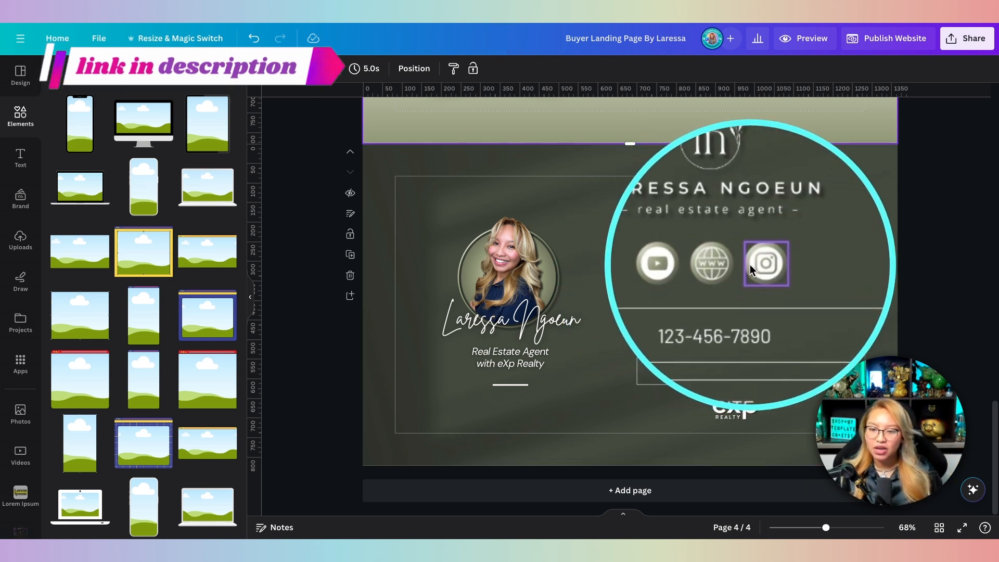
left_click(641, 270)
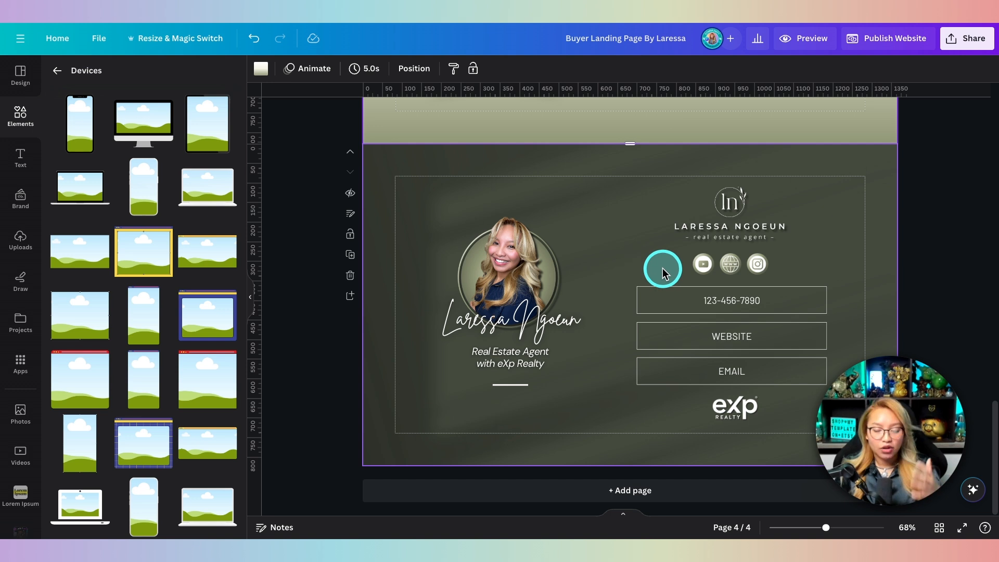
left_click(707, 262)
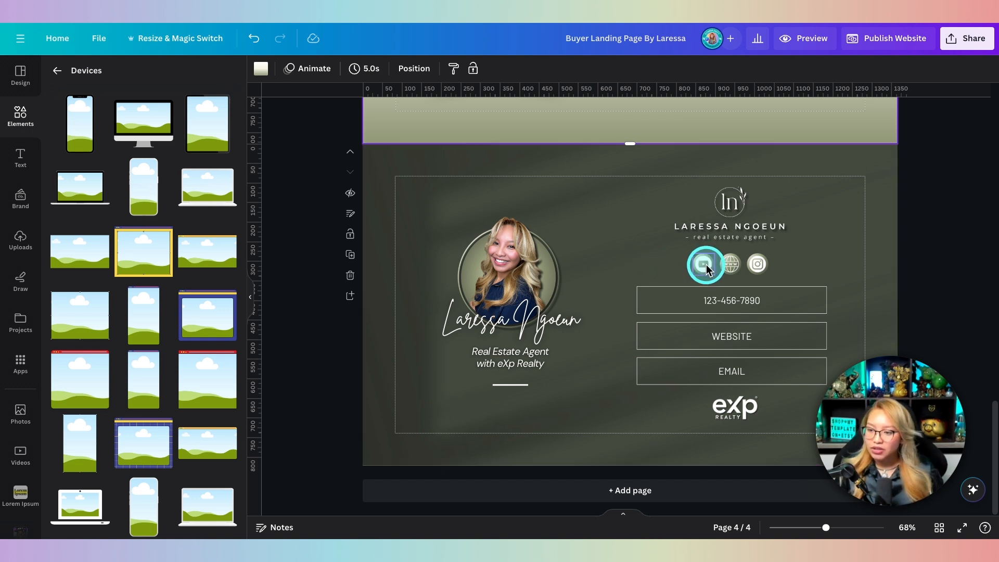
left_click(707, 267)
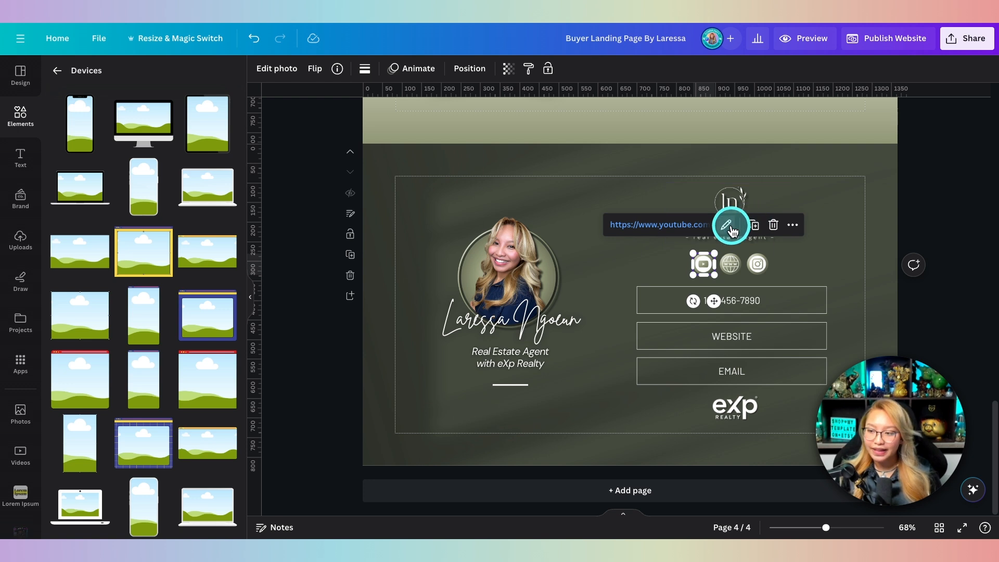
left_click(793, 227)
mouse_move(793, 232)
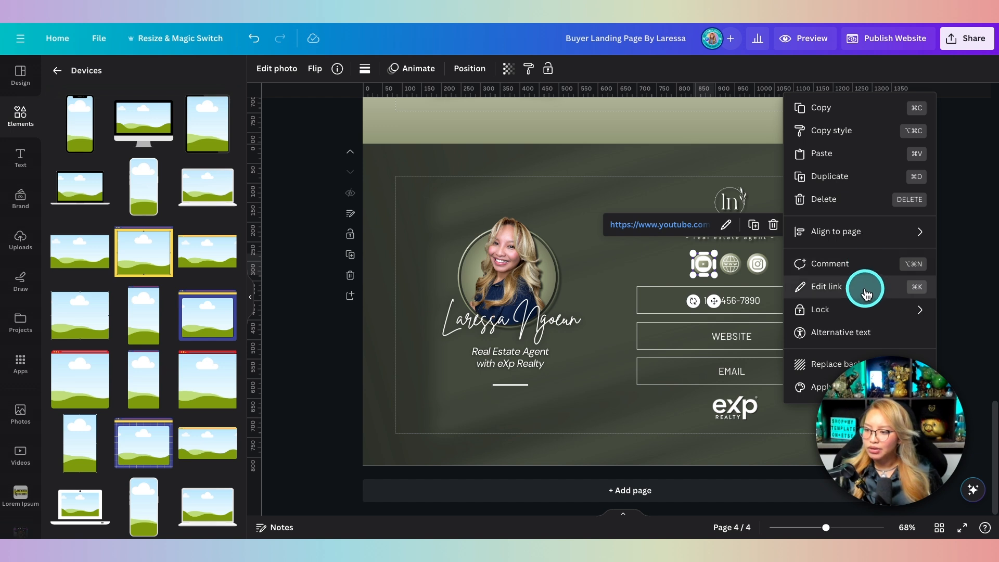
left_click(726, 225)
left_click(764, 344)
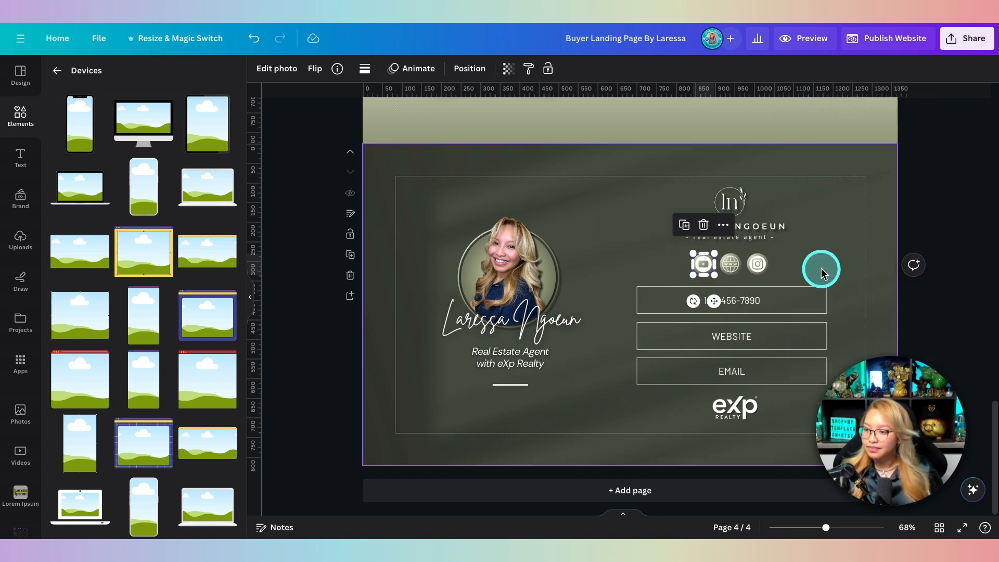
left_click(723, 227)
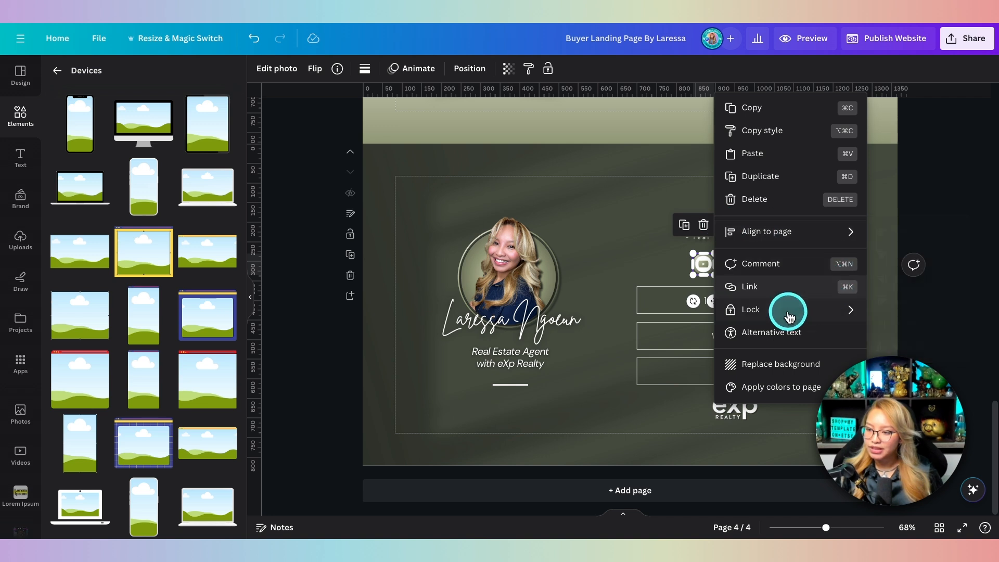
left_click(791, 285)
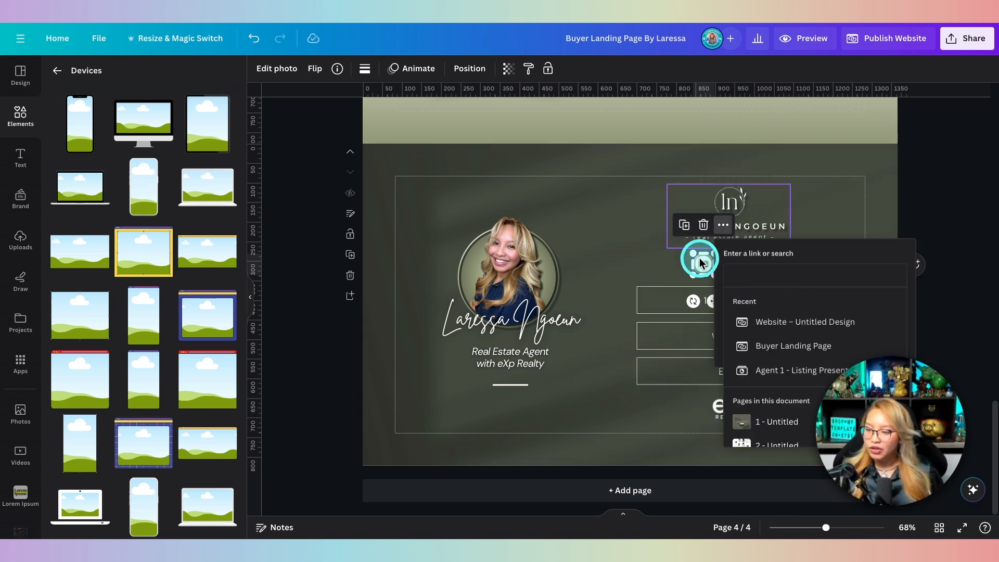
left_click(604, 237)
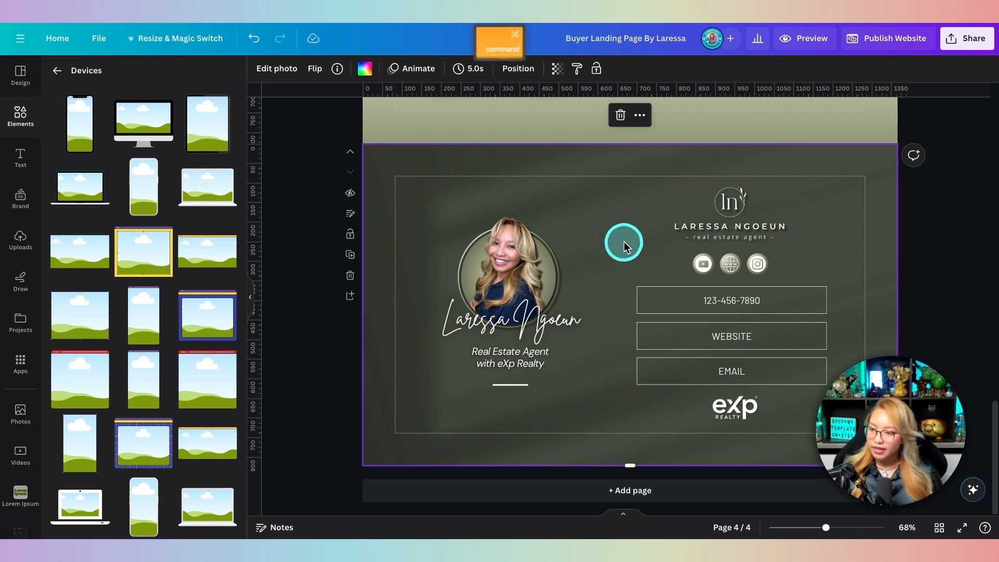
key("super+z")
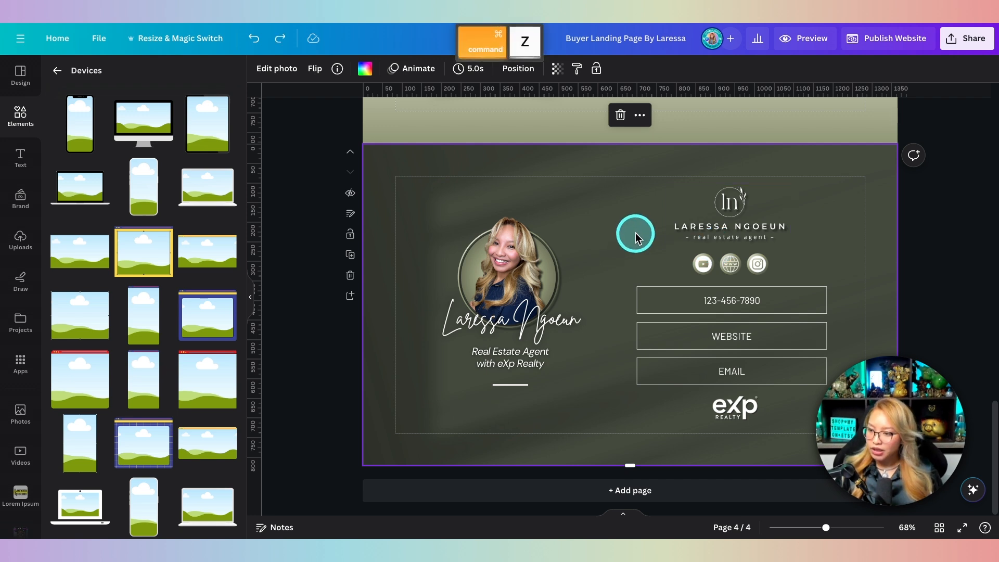
Step: Remove the existing tel link from the phone-number box
left_click(685, 301)
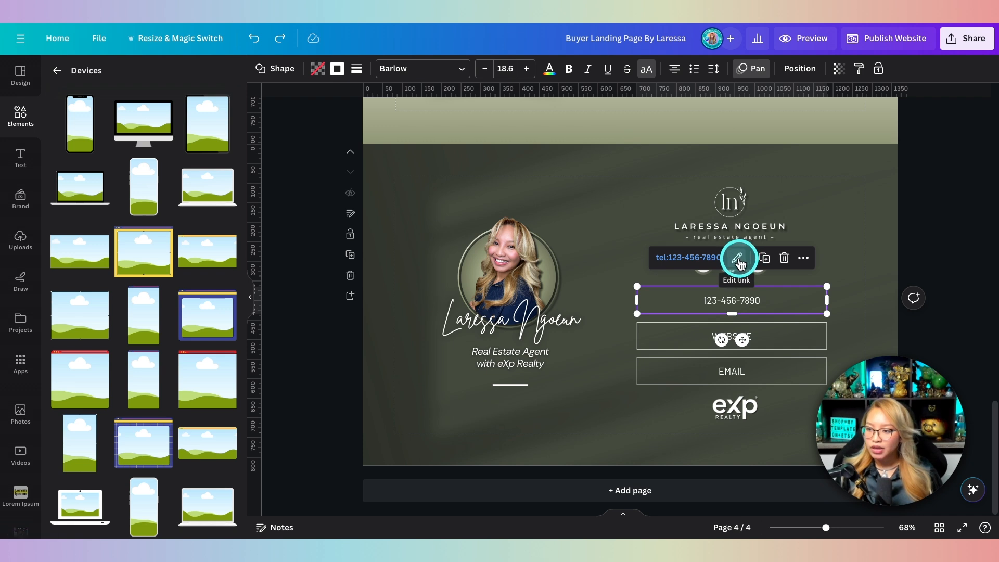
left_click(736, 258)
left_click(863, 310)
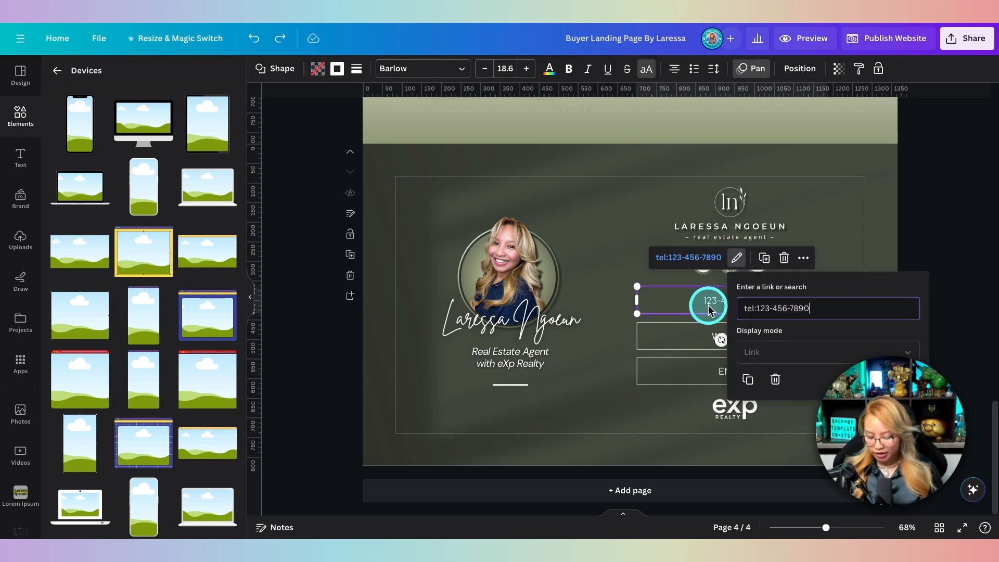
left_click(774, 379)
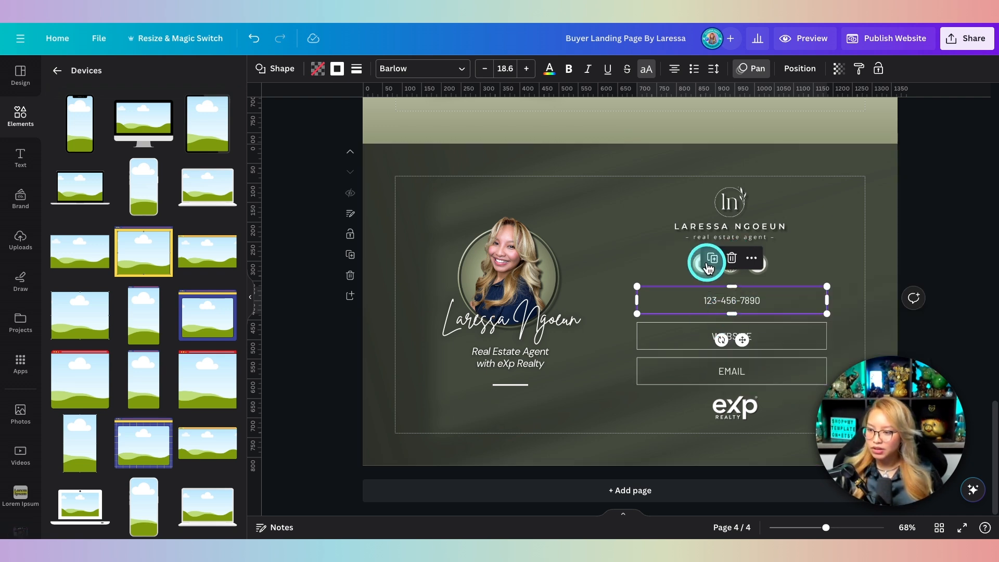
Step: Link the phone box to the agent's phone number and undo the added underline
left_click(751, 258)
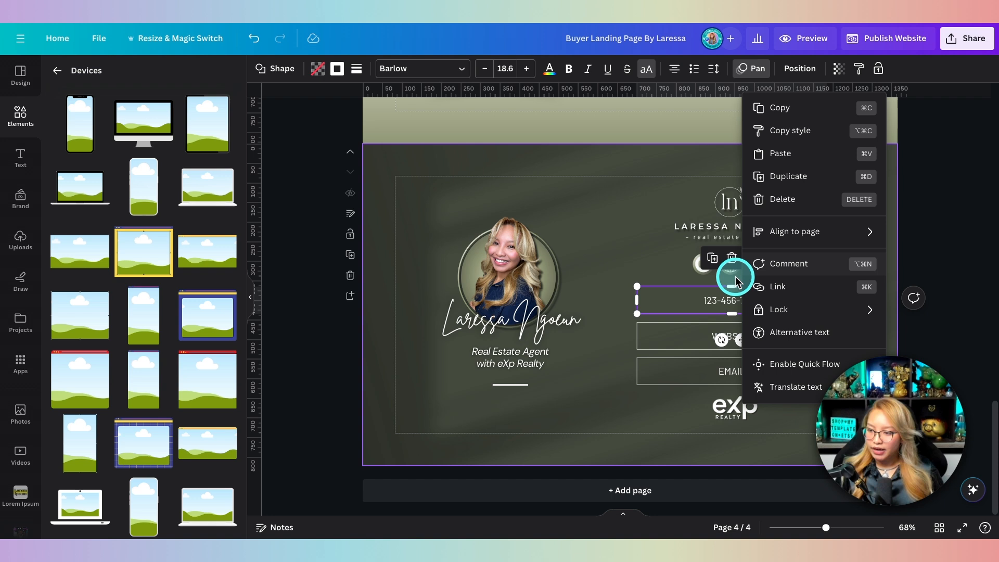
left_click(792, 294)
type("12")
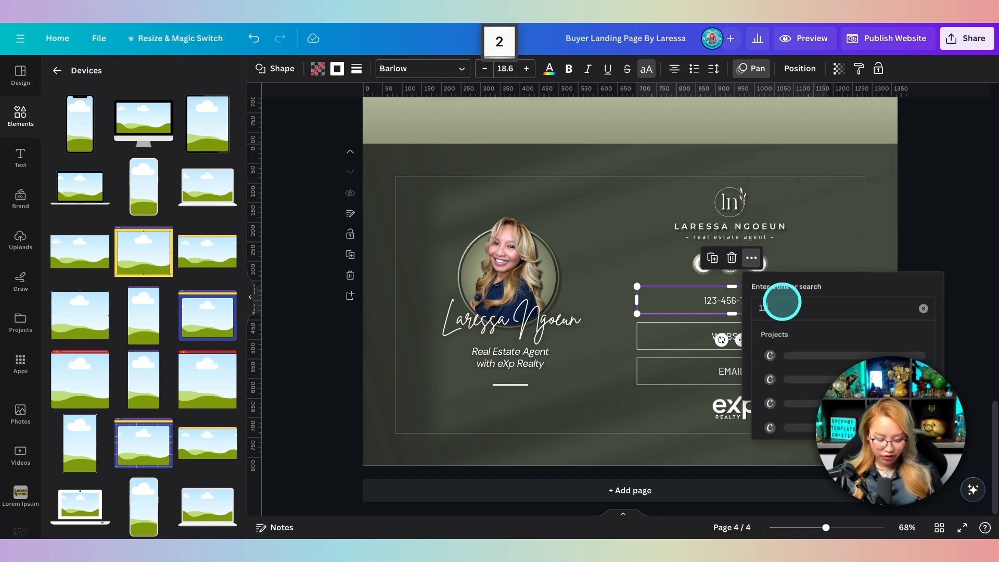
type("345")
key("BackSpace")
key("BackSpace")
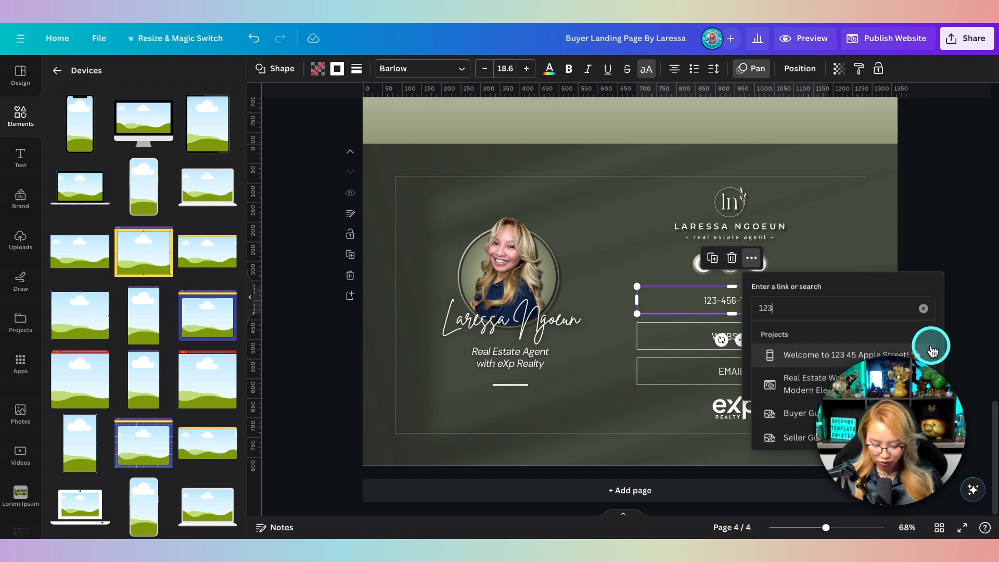
type("-456")
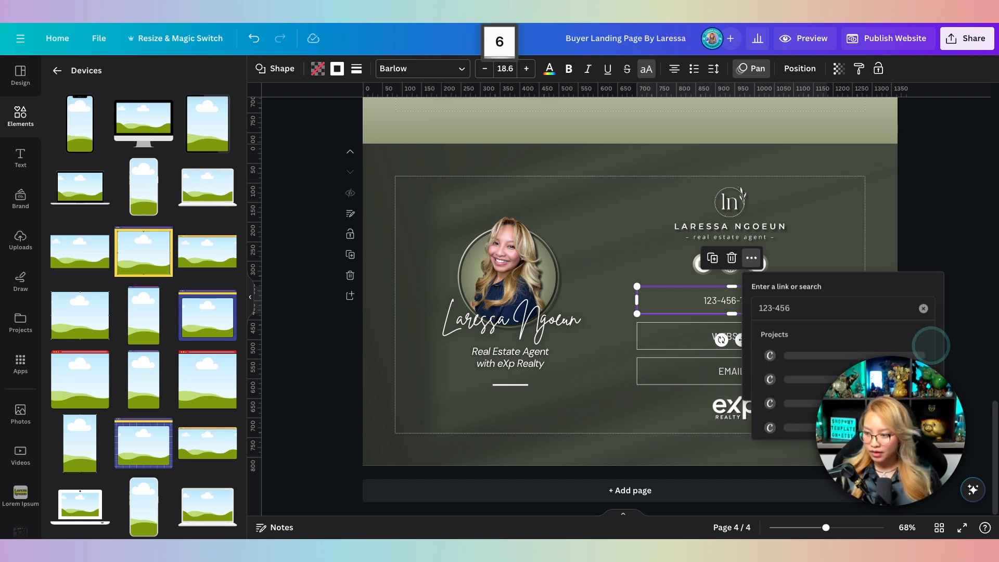
type("-6789")
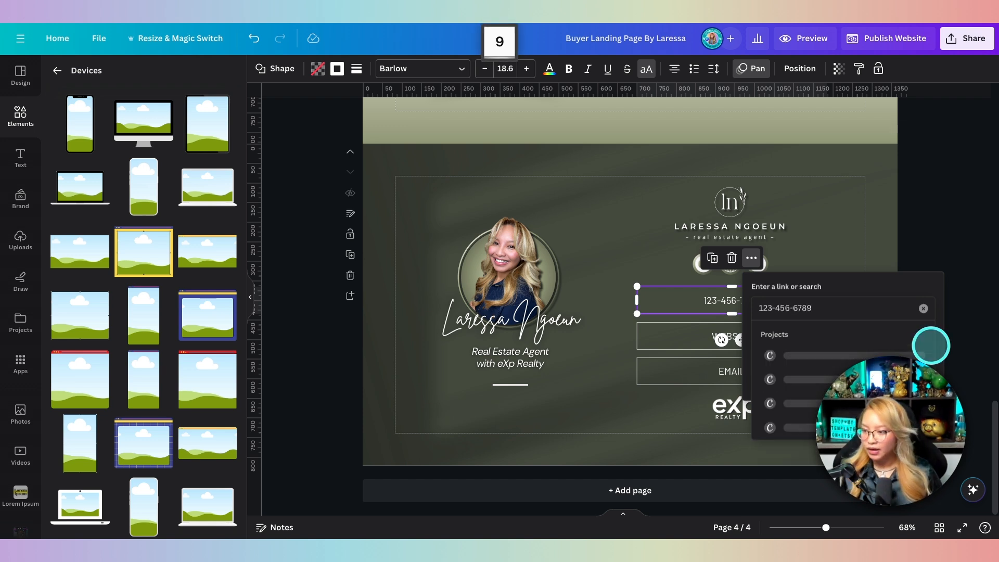
key("Return")
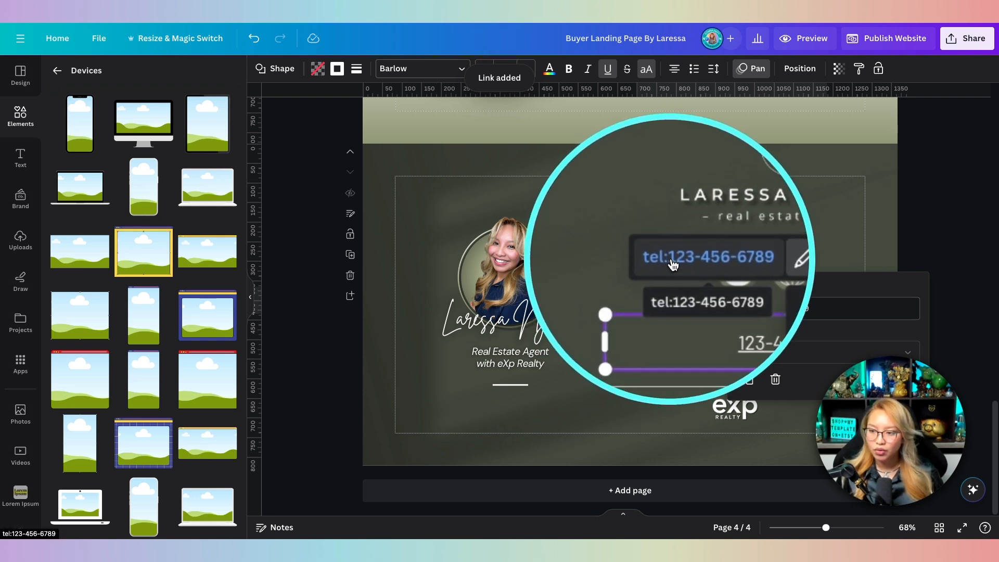
left_click(876, 261)
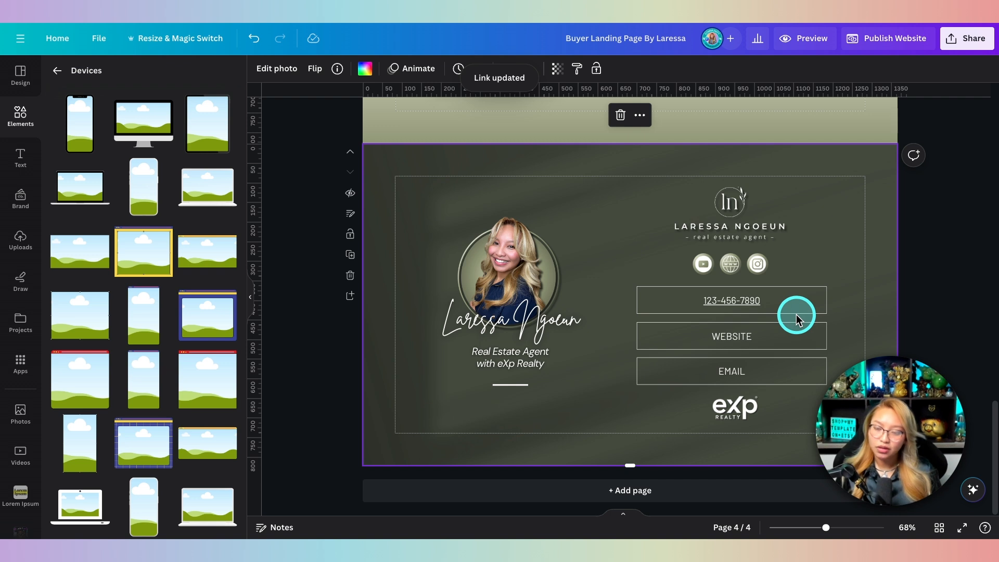
key("super")
key("super+z")
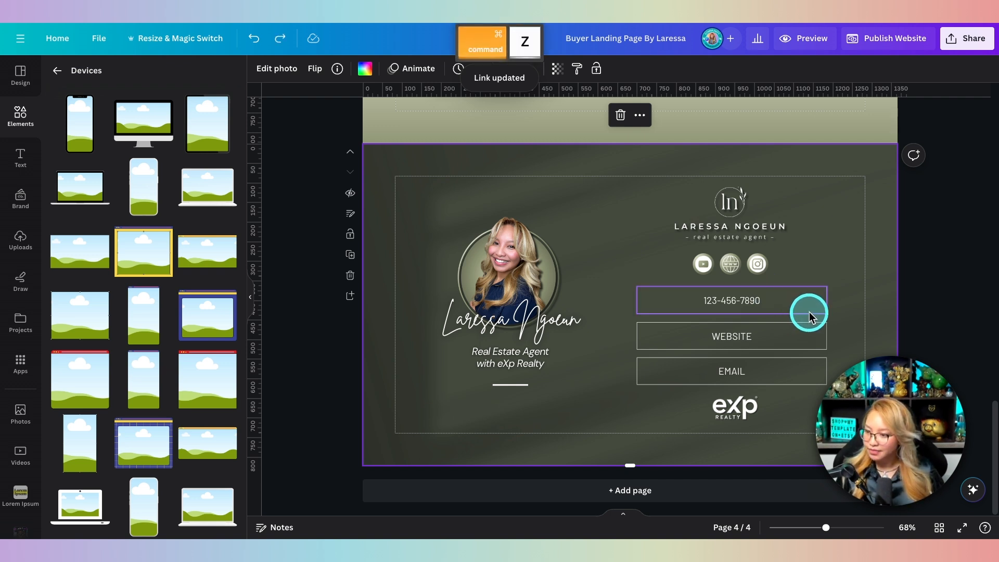
Step: Check the phone, WEBSITE and EMAIL box links, then remove the EMAIL box's existing link
left_click(802, 310)
left_click(783, 336)
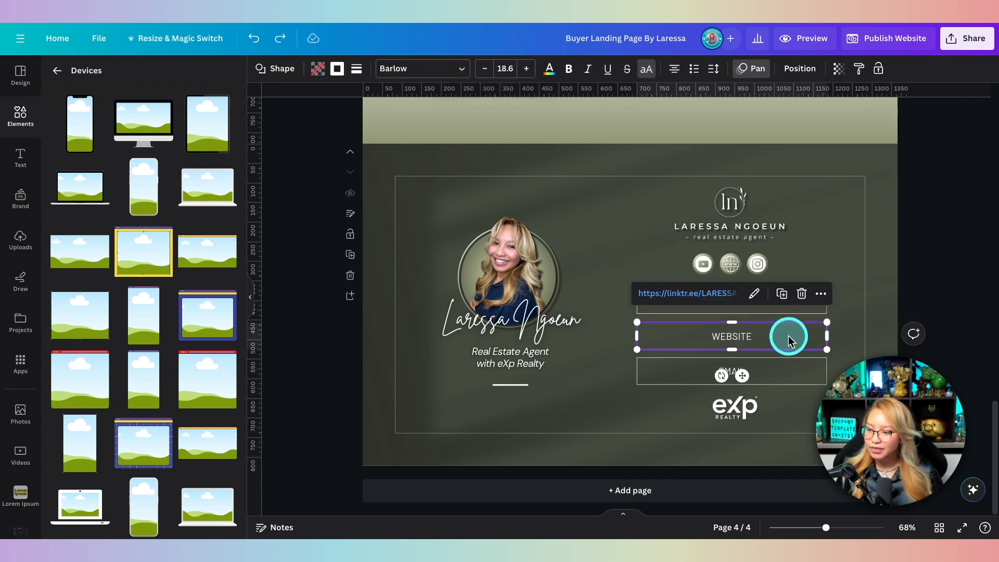
left_click(790, 371)
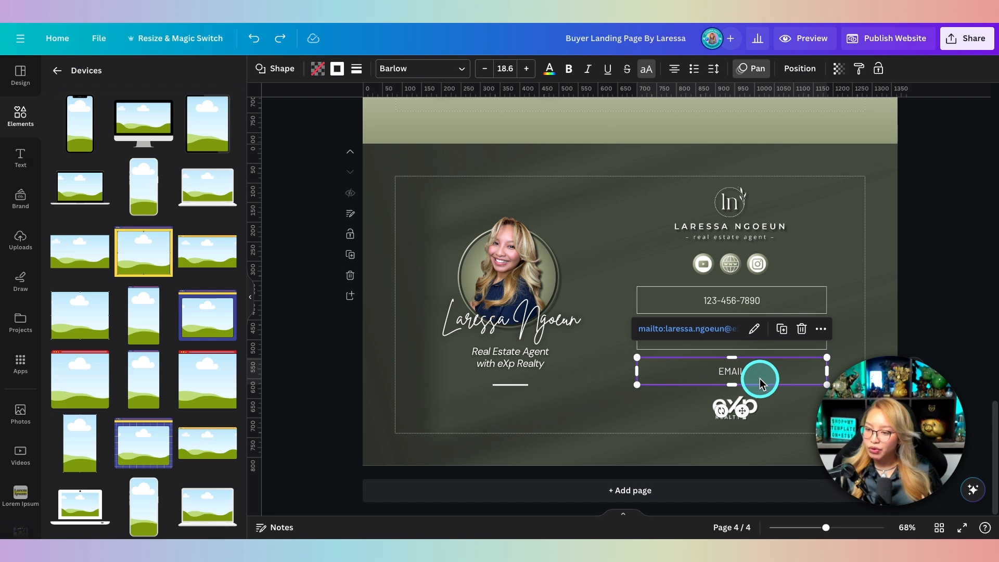
left_click(755, 330)
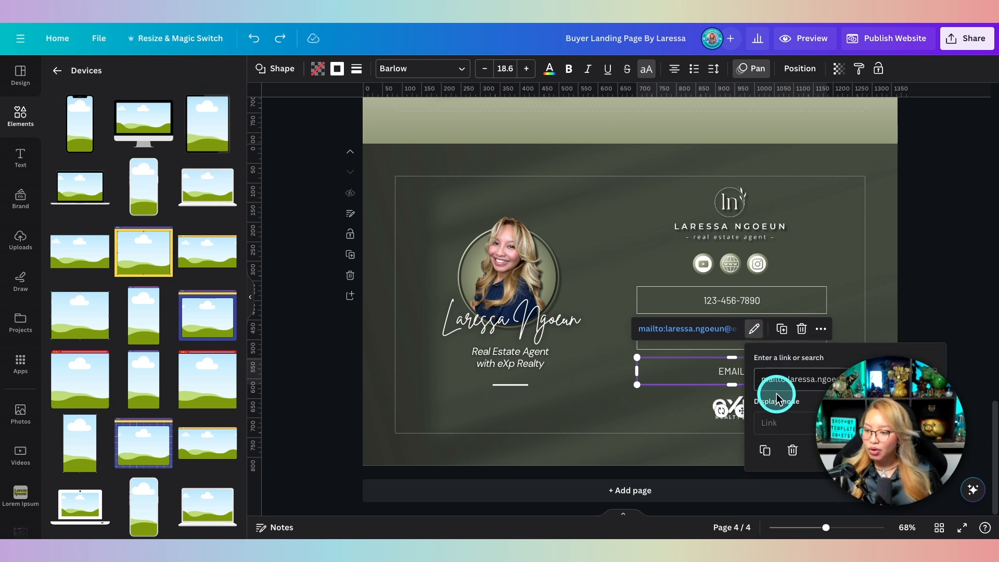
left_click(791, 446)
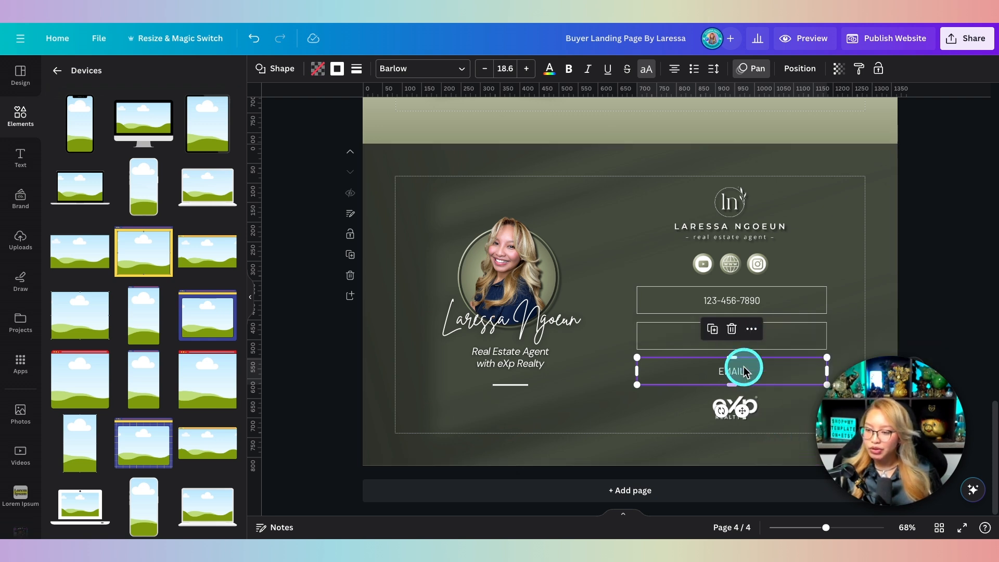
Step: Link the EMAIL box to the agent's exprealty.com email address and remove its underline
left_click(751, 329)
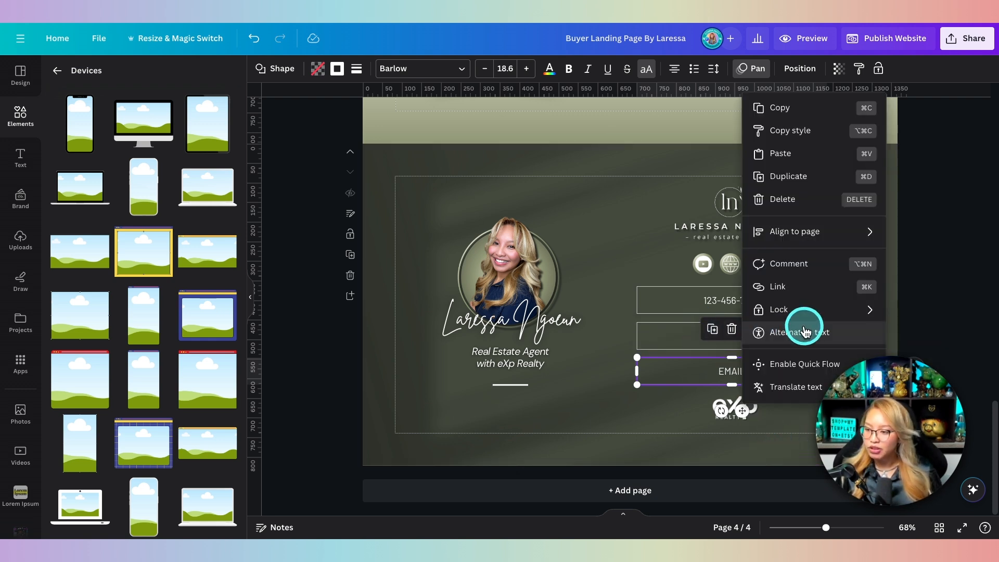
left_click(815, 288)
left_click(780, 379)
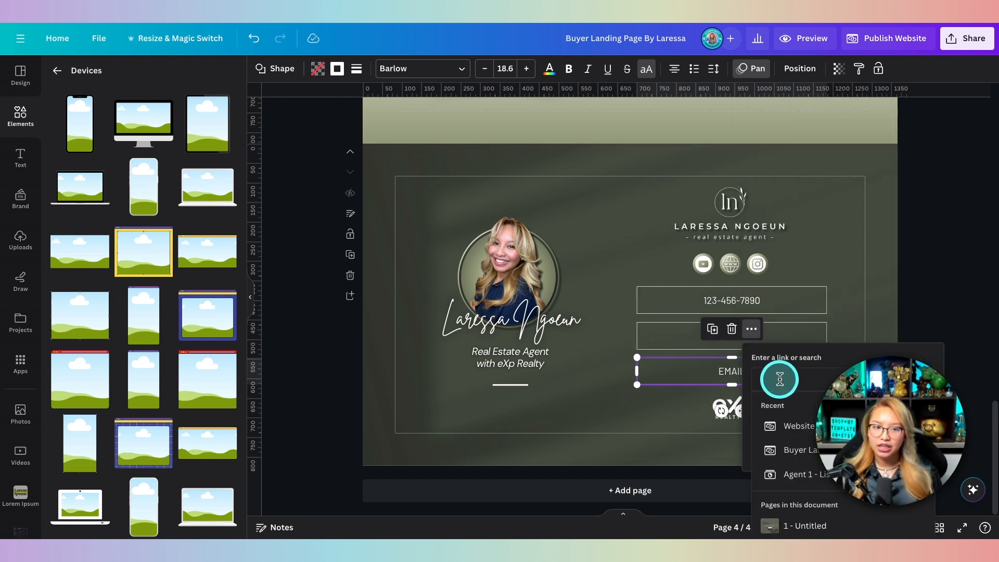
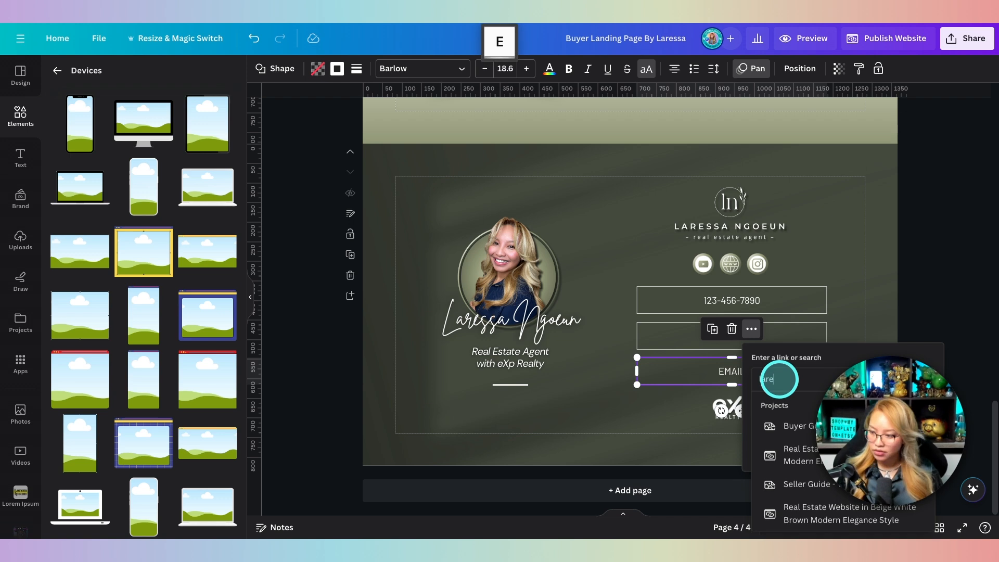
key("shift")
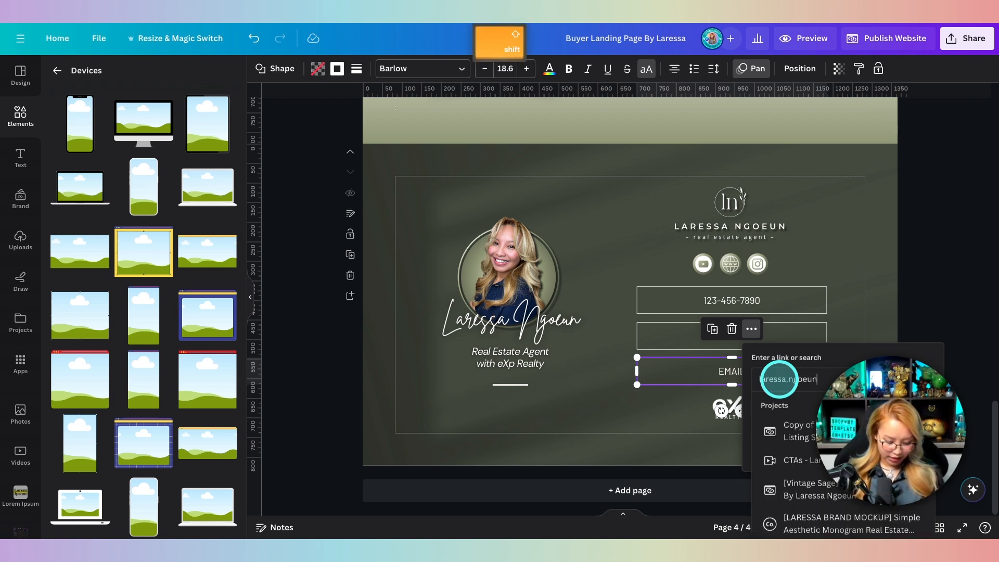
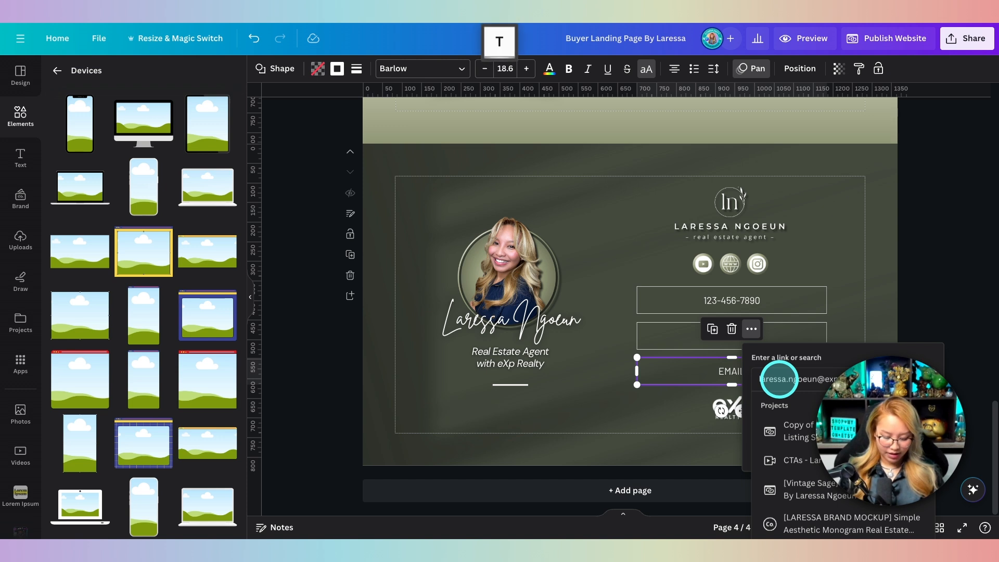
key("Return")
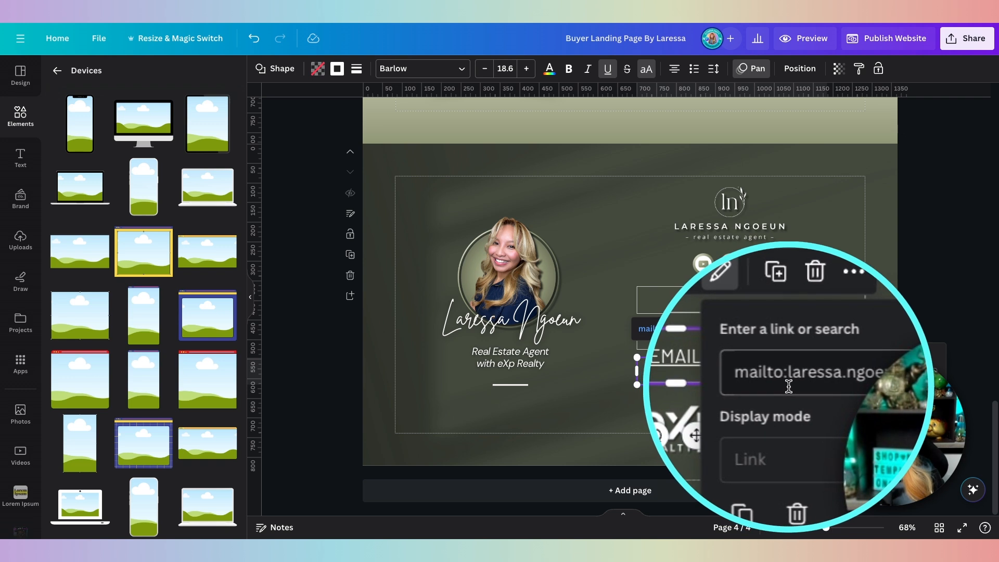
left_click(607, 68)
left_click(857, 286)
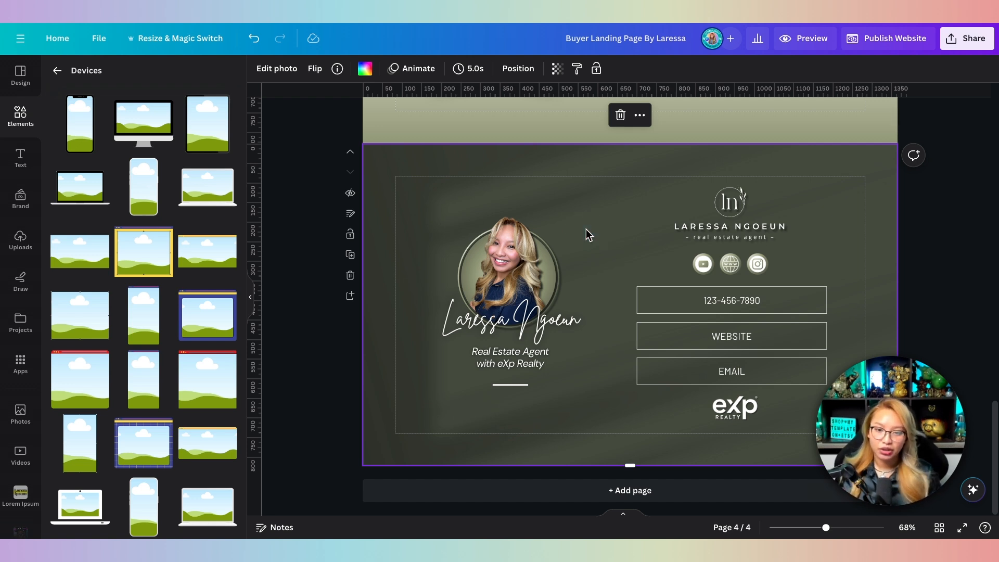
Step: Open the brand kit's Photos folder showing the five agent headshots, including Profile Pic.png
left_click(20, 196)
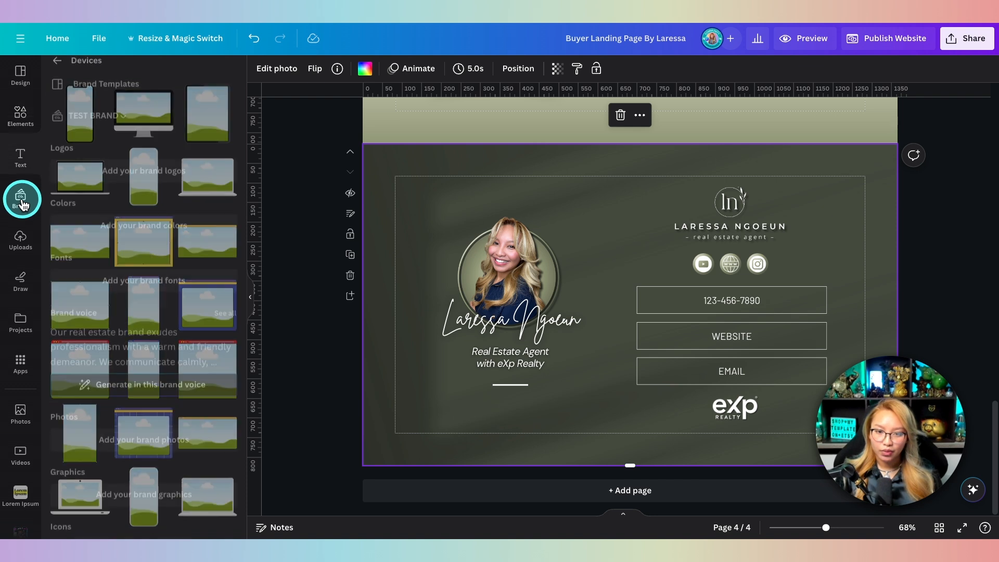
scroll(176, 275, "down", 5)
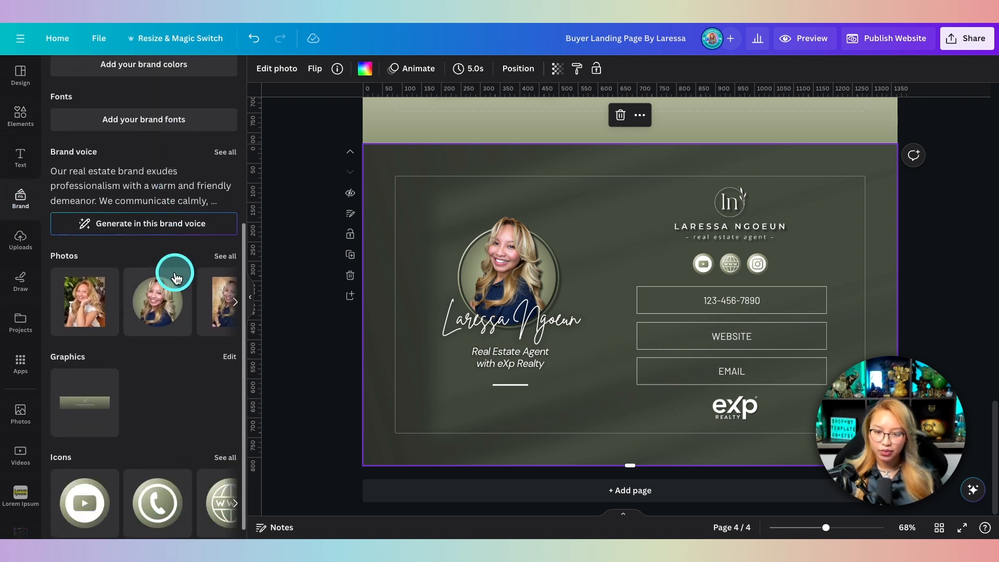
left_click(226, 253)
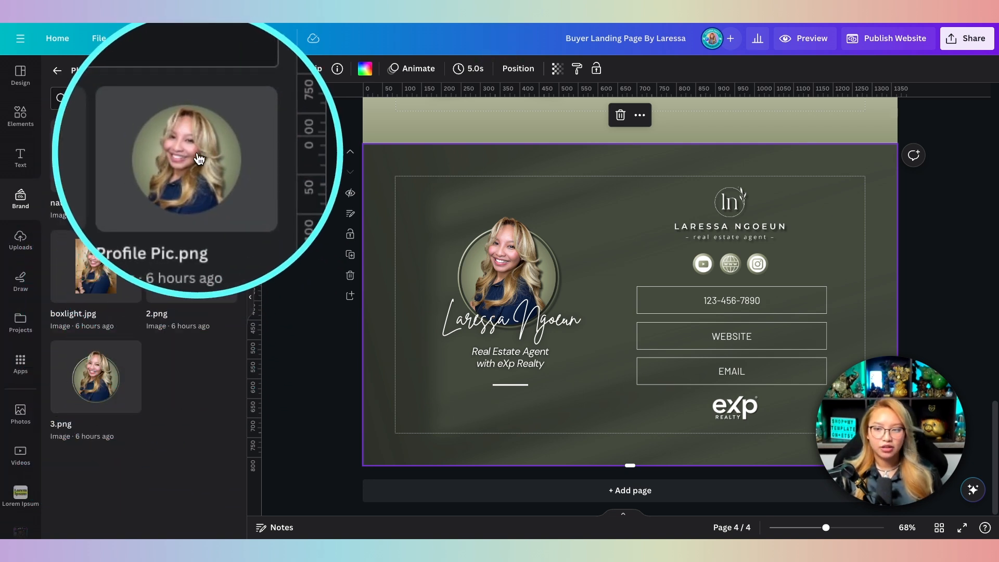
left_click(199, 158)
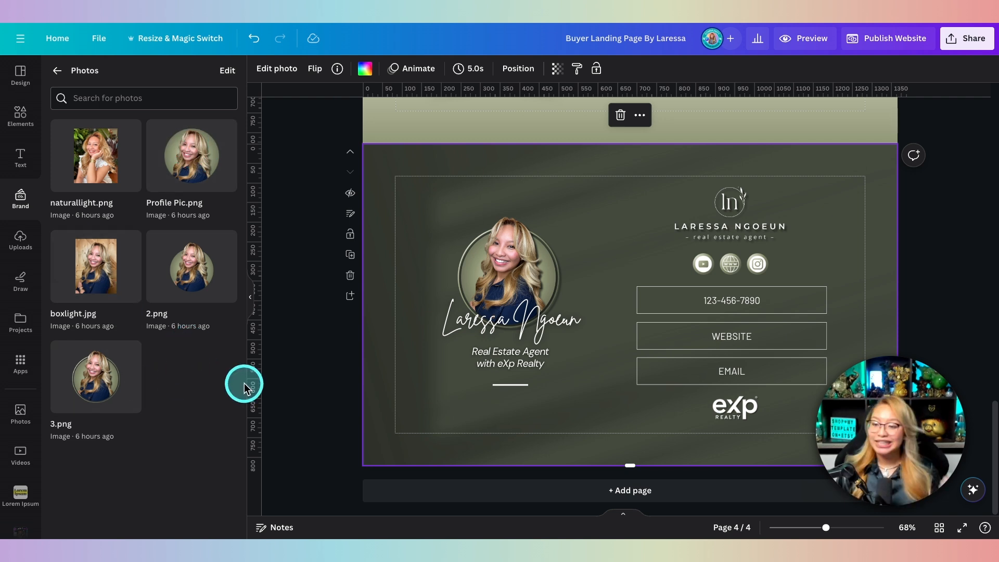
Step: Scroll the buyer page down to the guide's tablet mockup, then open the Seller Landing Page design
scroll(596, 292, "up", 7)
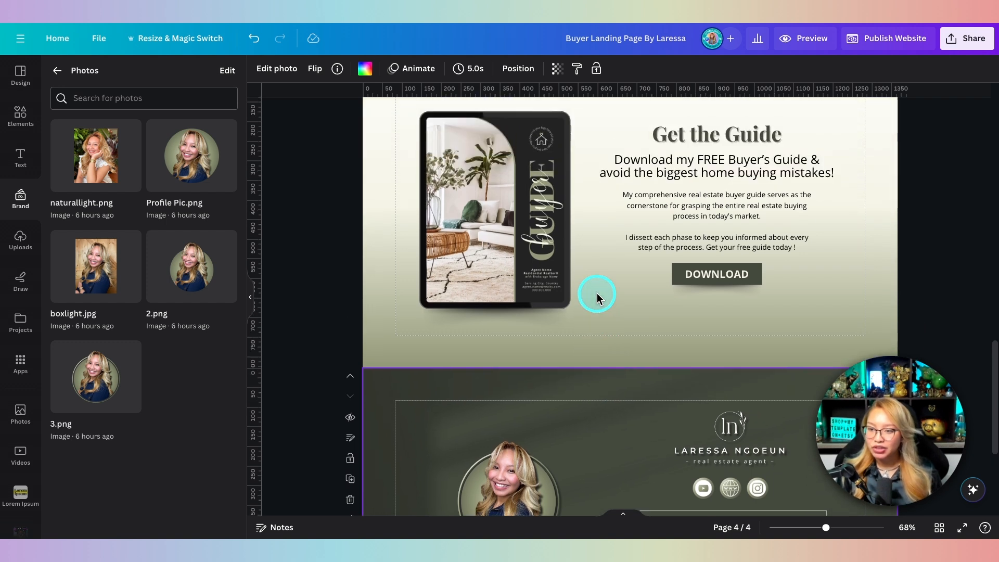
scroll(597, 294, "up", 15)
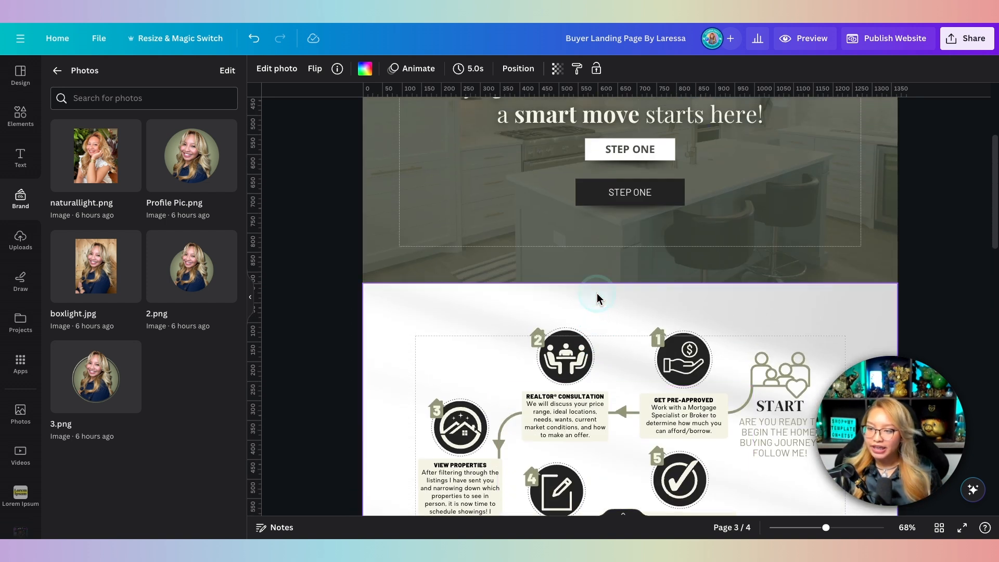
scroll(598, 293, "down", 4)
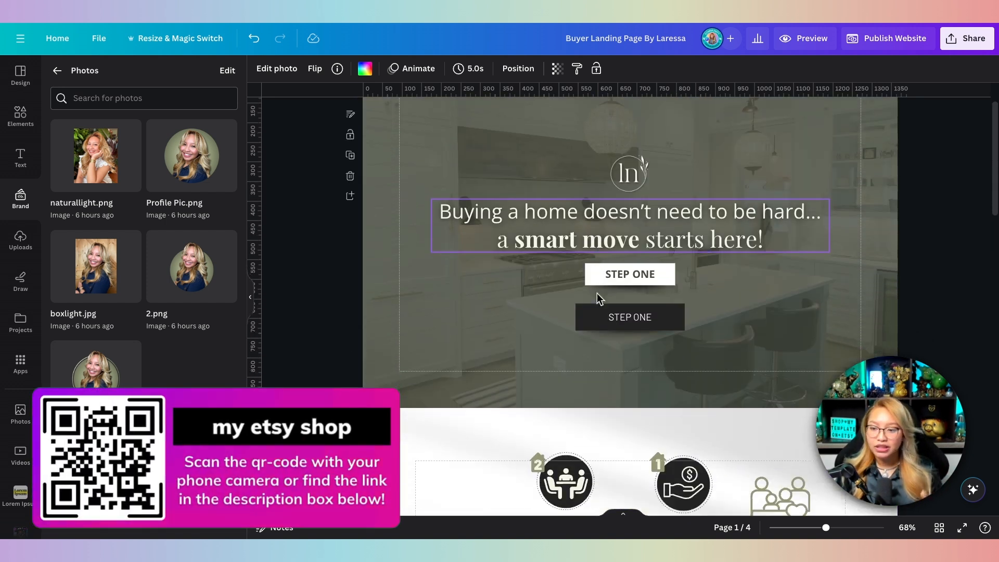
scroll(597, 293, "down", 15)
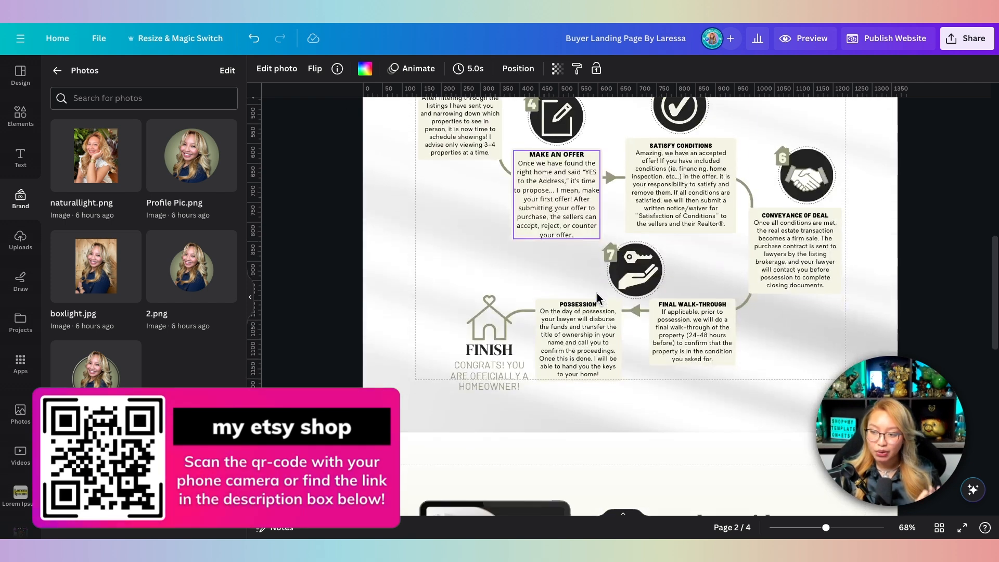
scroll(597, 292, "down", 5)
left_click(592, 294)
left_click(439, 125)
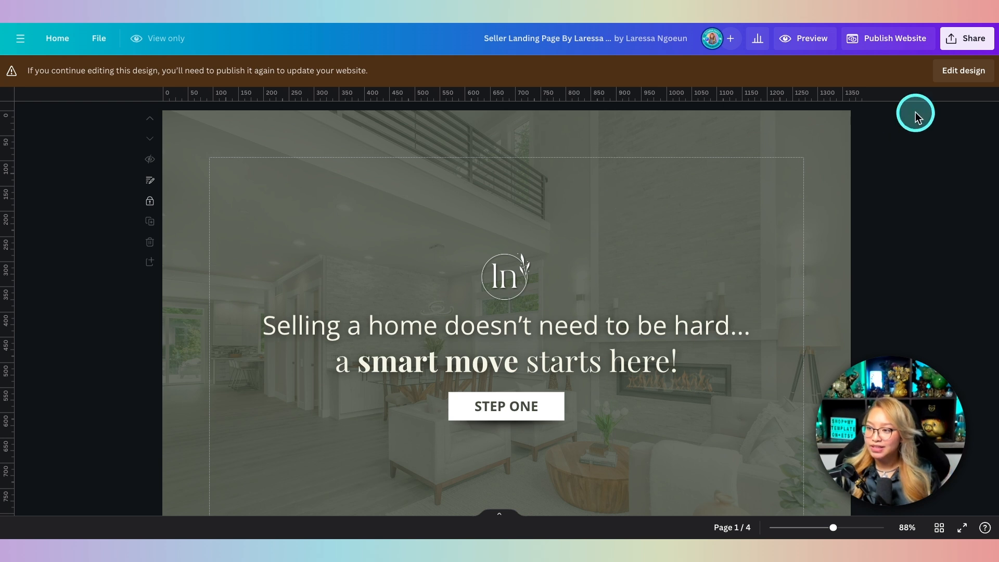
Step: Switch the Seller Landing Page to editing and scroll down to the Say Hello booking section
left_click(967, 73)
scroll(888, 200, "down", 3)
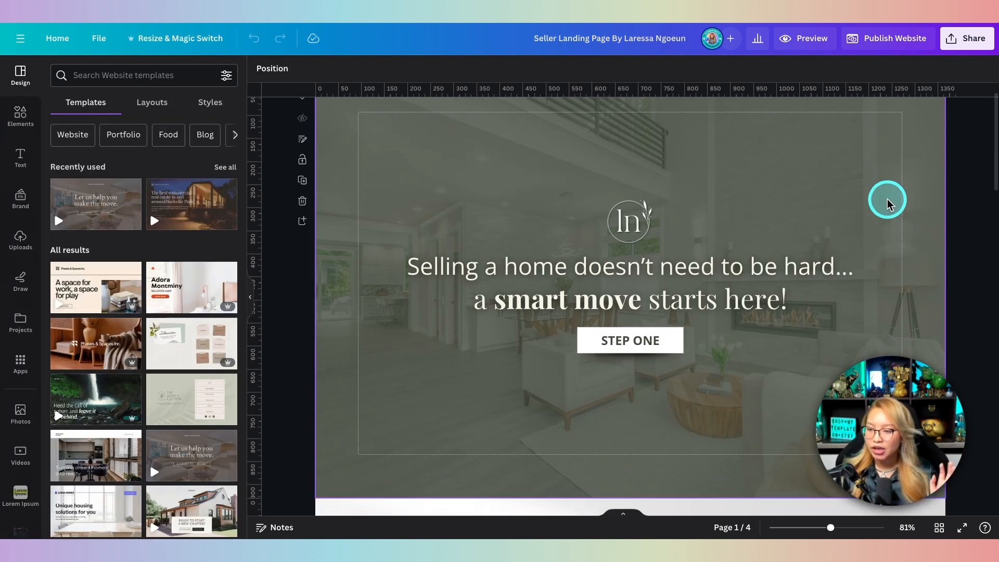
scroll(888, 201, "down", 2)
scroll(887, 203, "up", 2)
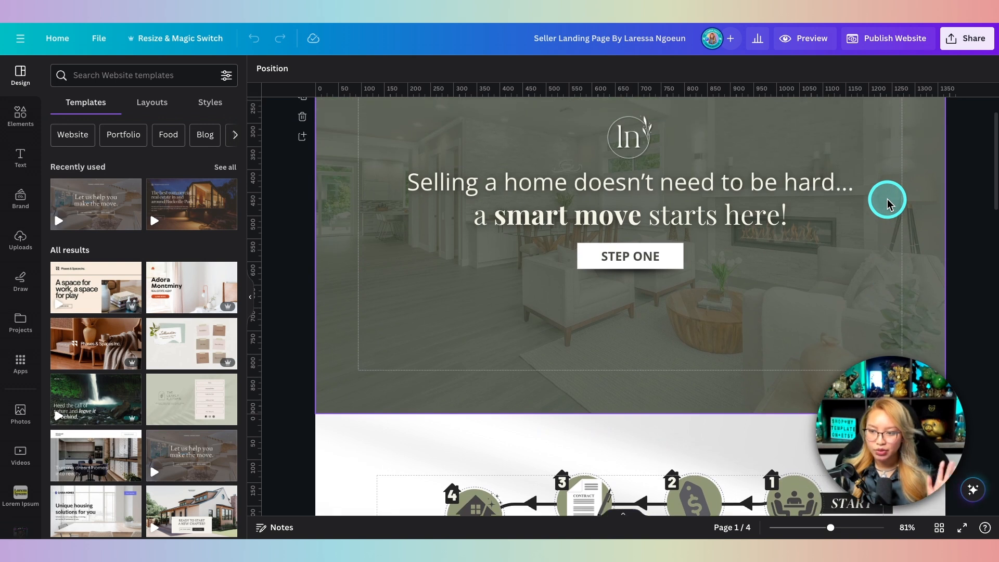
scroll(887, 201, "up", 3)
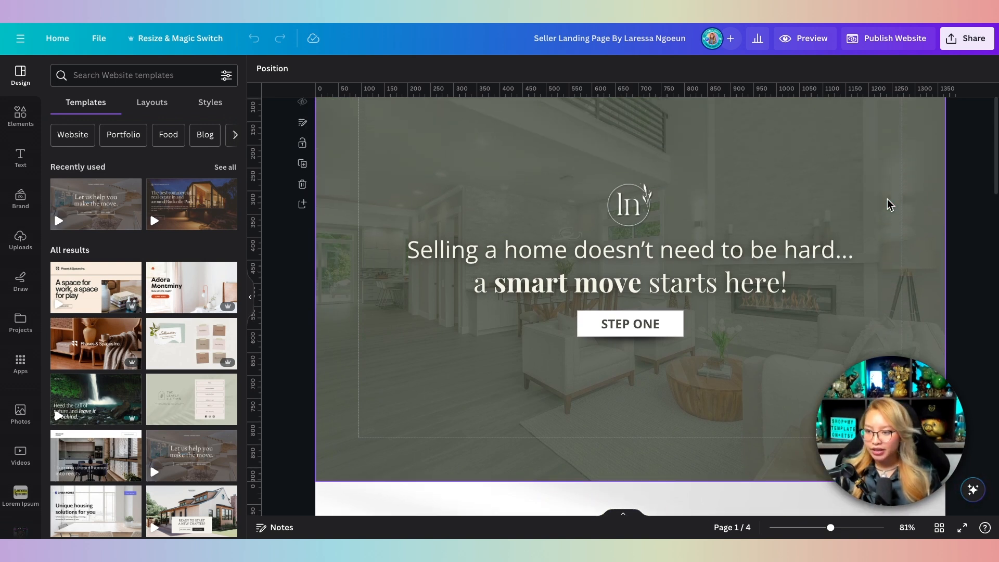
scroll(888, 202, "down", 6)
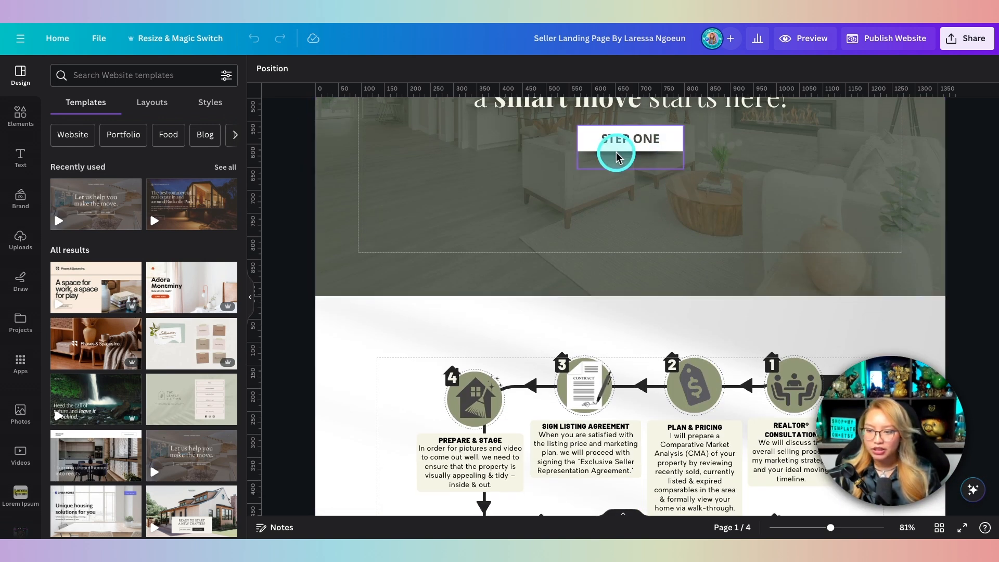
scroll(615, 151, "down", 10)
scroll(616, 155, "down", 8)
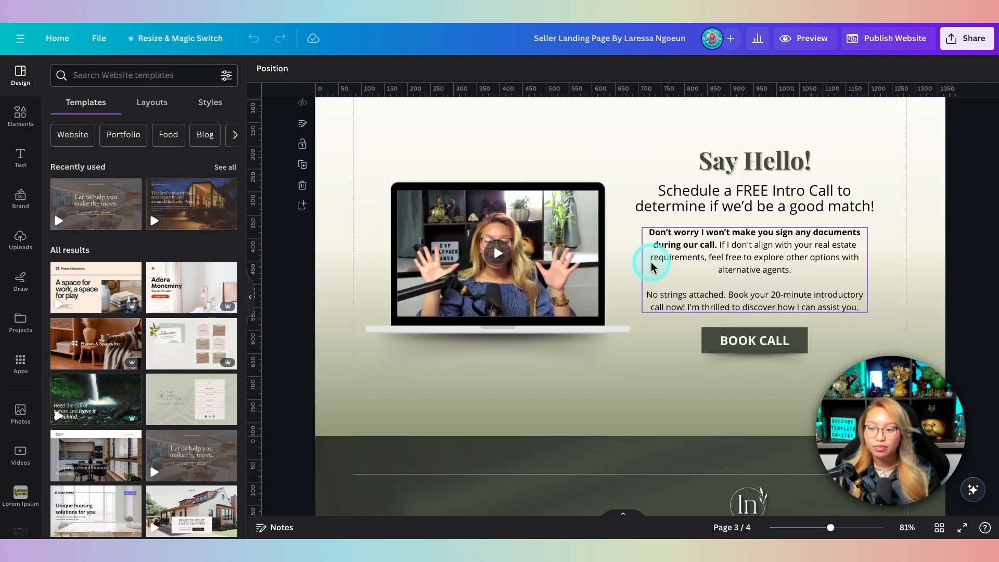
scroll(635, 277, "down", 2)
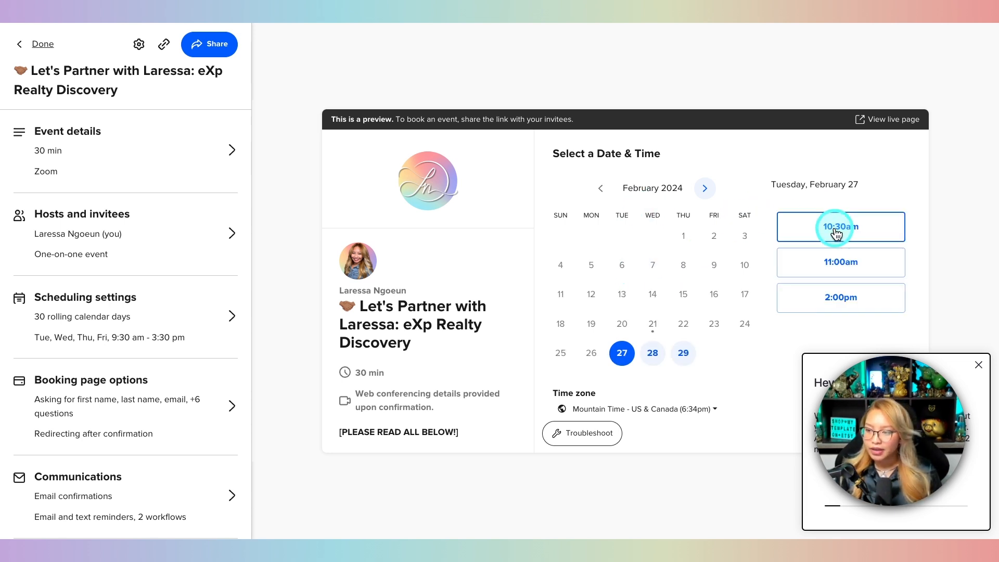
Step: Dismiss the Calendly survey popup and open the event's live booking page
left_click(979, 366)
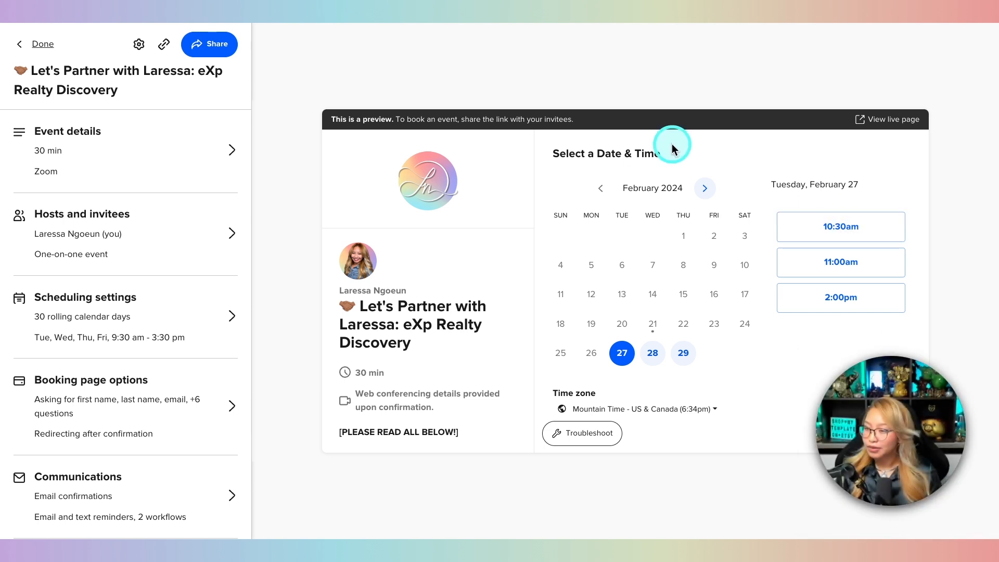
right_click(891, 121)
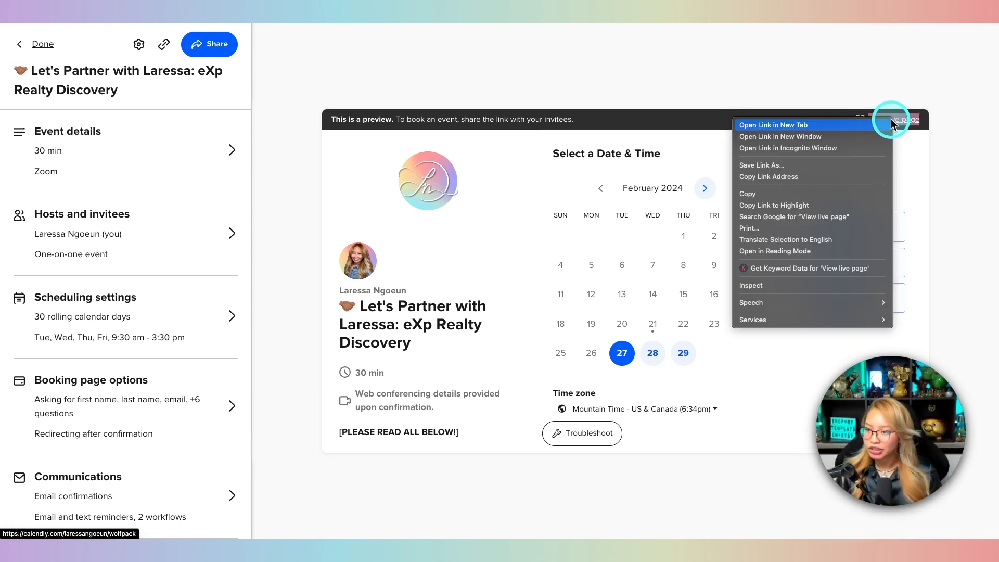
left_click(917, 94)
left_click(885, 122)
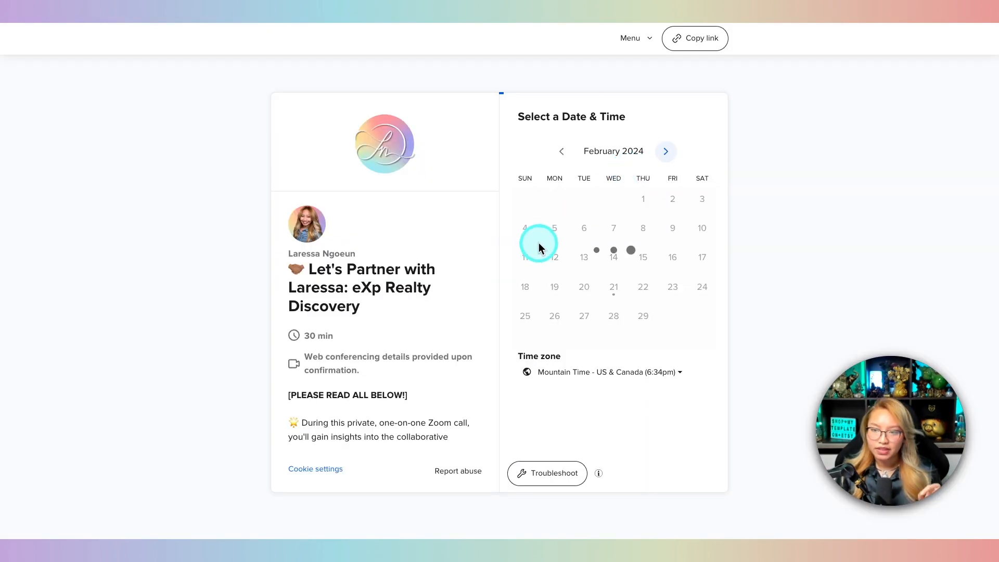
Step: Test a booking for February 27 at 10:30am through to the Enter Details form
left_click(585, 316)
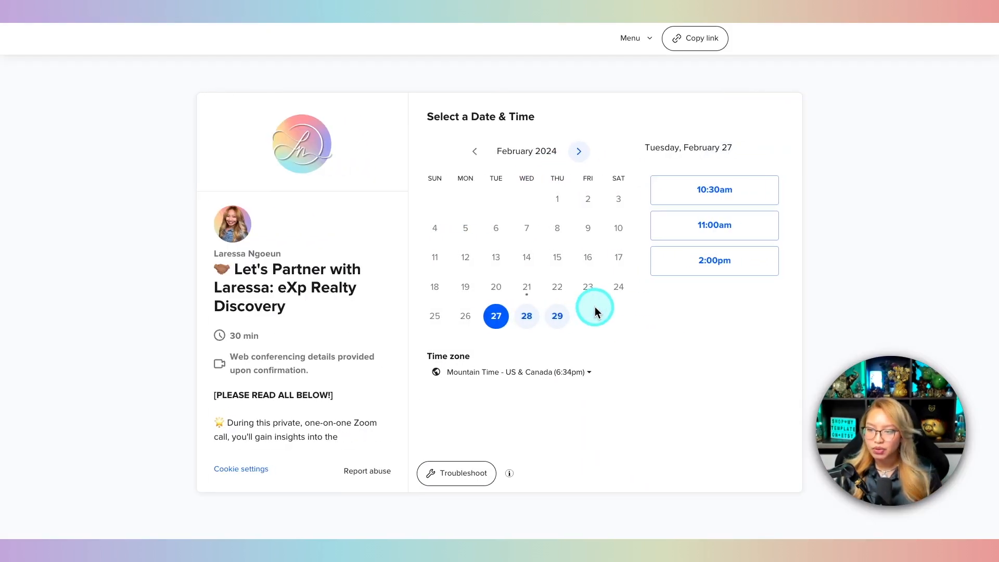
left_click(717, 191)
left_click(768, 192)
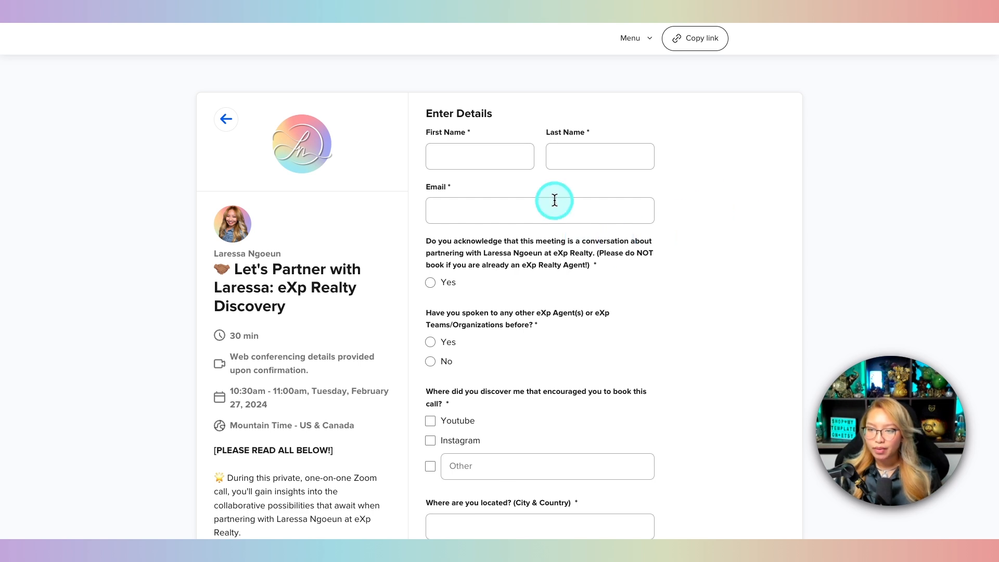
scroll(554, 200, "down", 8)
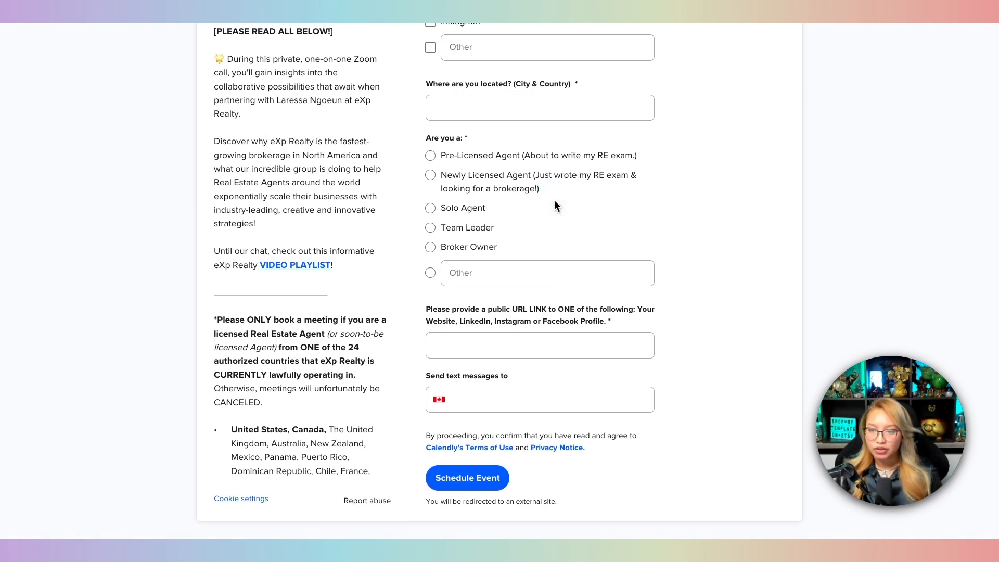
scroll(554, 200, "up", 10)
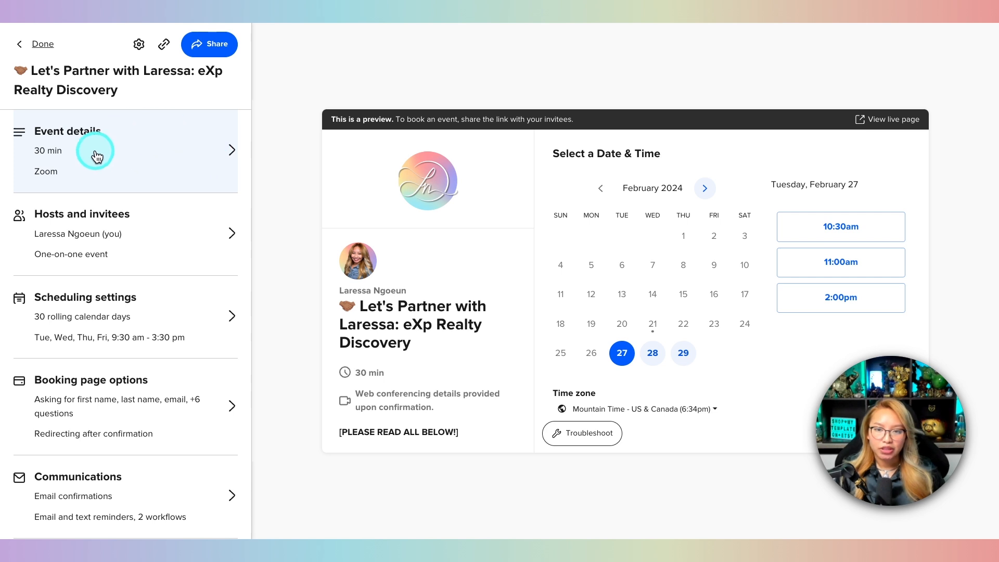
Step: Open the Discovery call's event details and review other location types, keeping Zoom as the only location
key("fn")
left_click(229, 150)
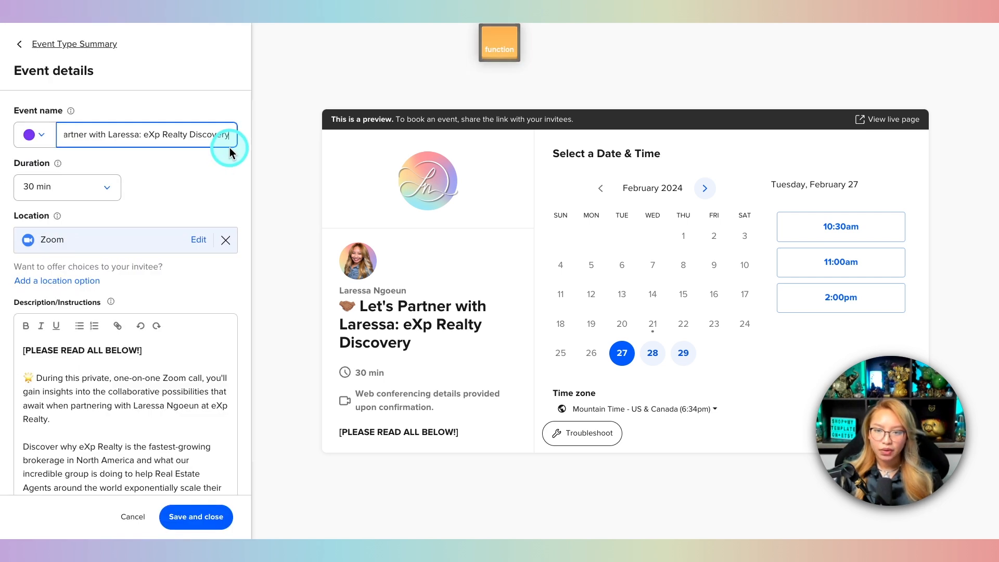
key("fn")
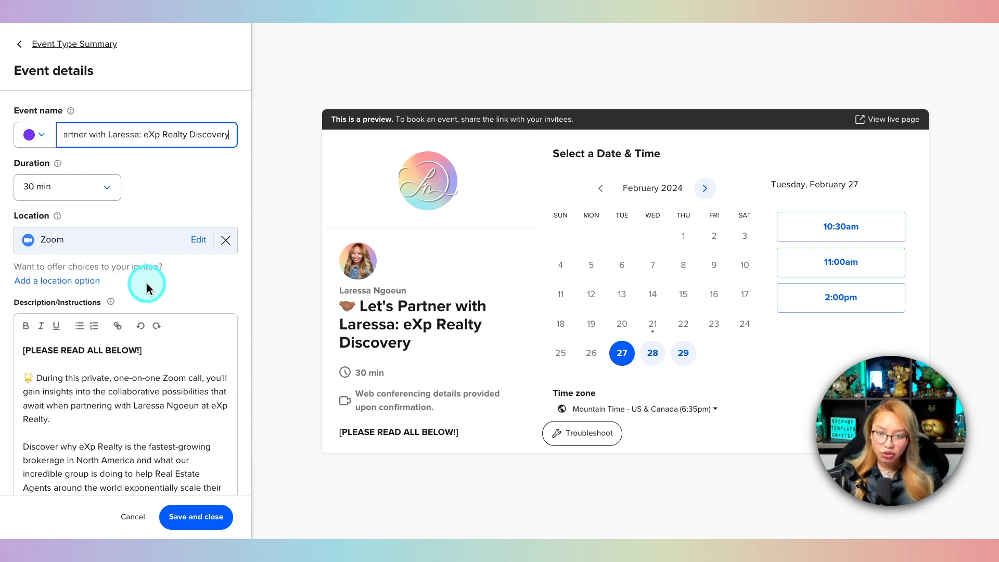
left_click(58, 282)
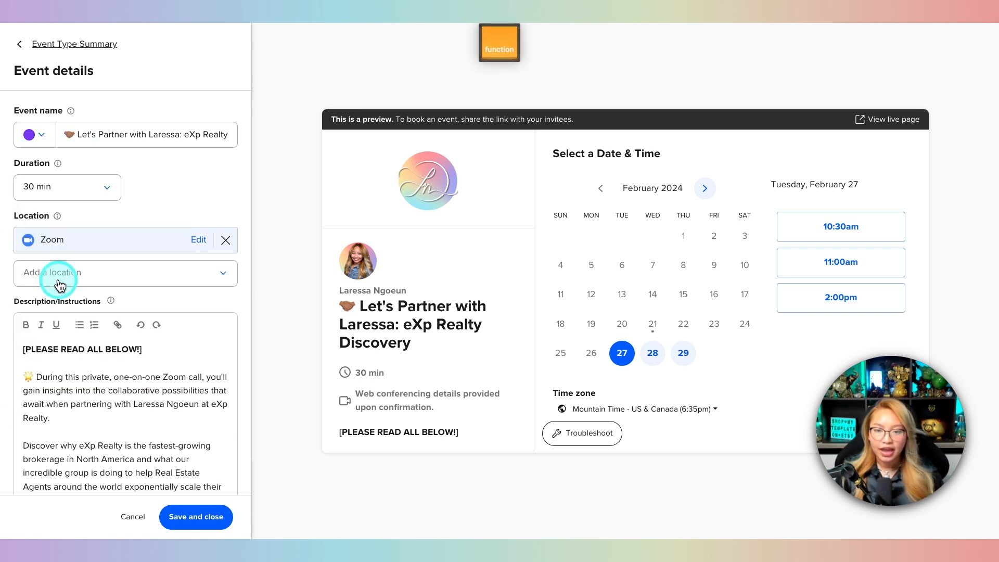
left_click(120, 283)
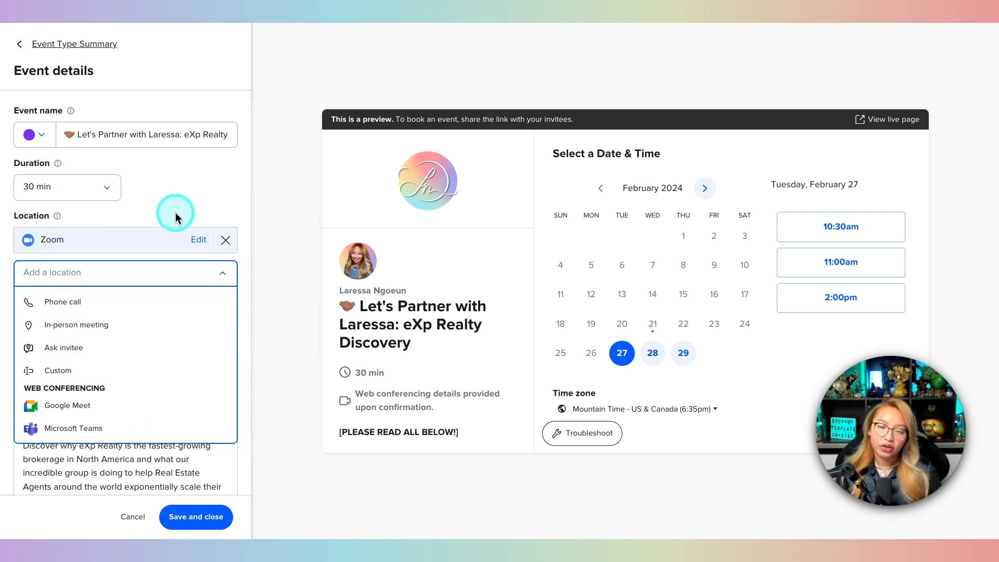
left_click(235, 274)
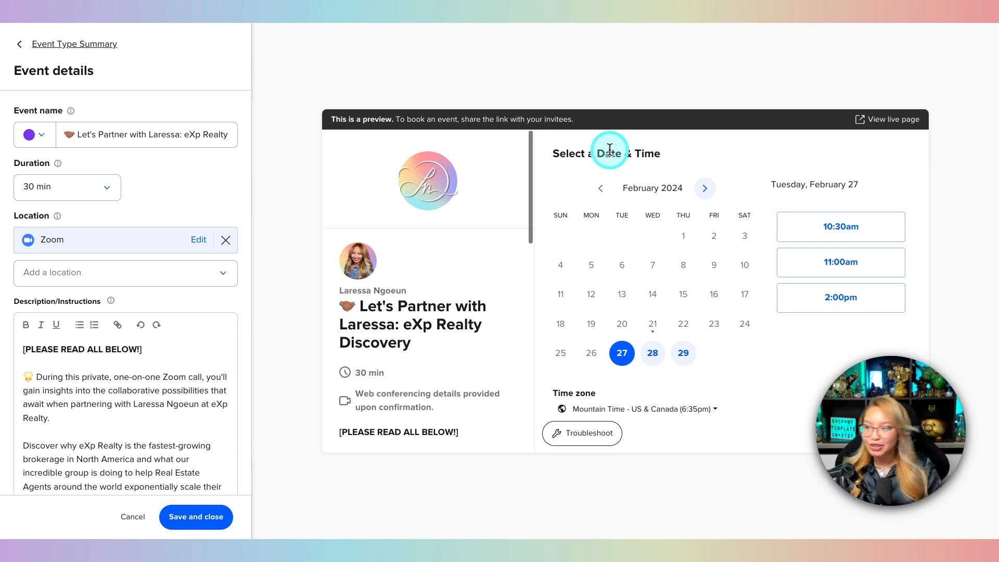
Step: Copy the link to the Calendly live booking page
left_click(884, 113)
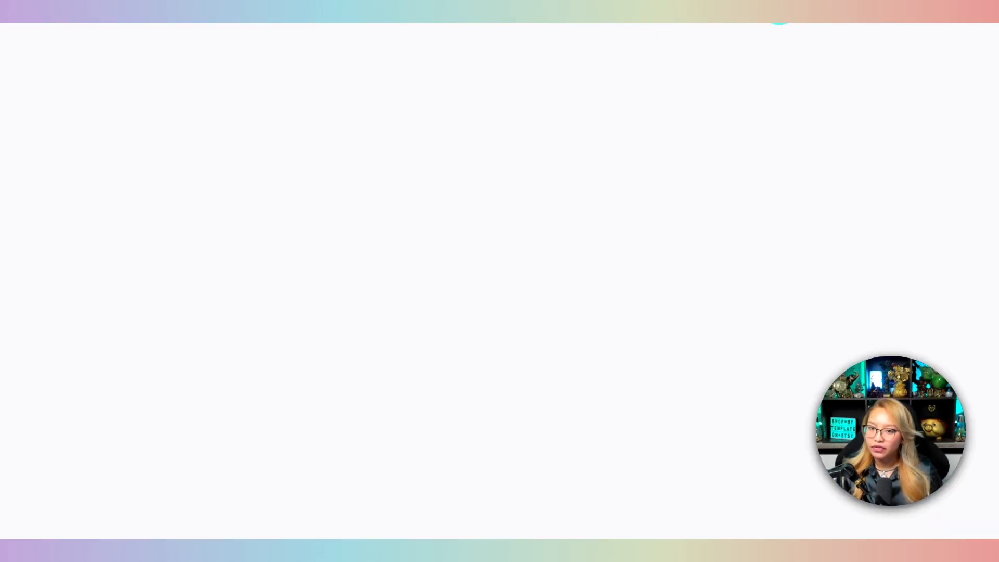
left_click(697, 39)
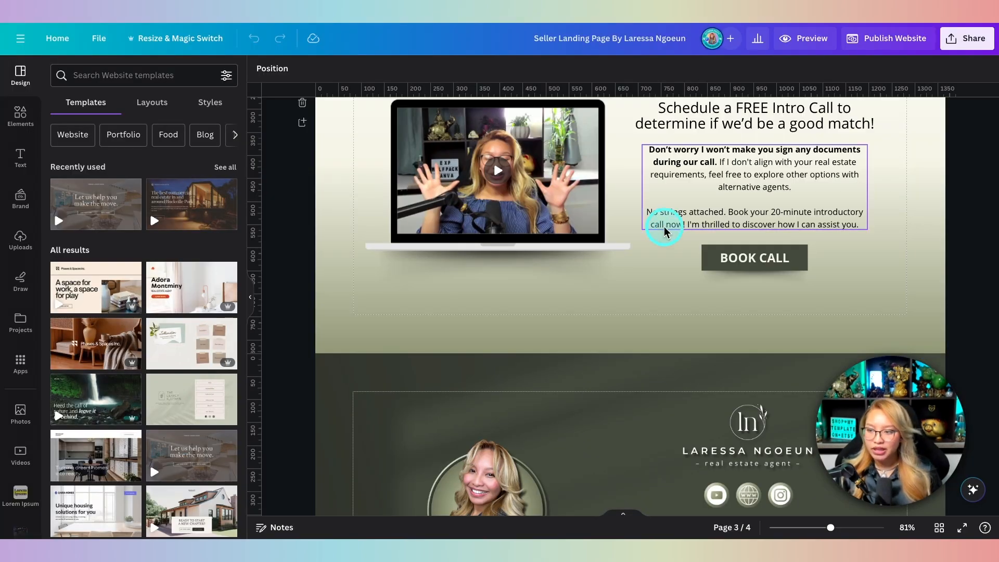
scroll(669, 229, "up", 3)
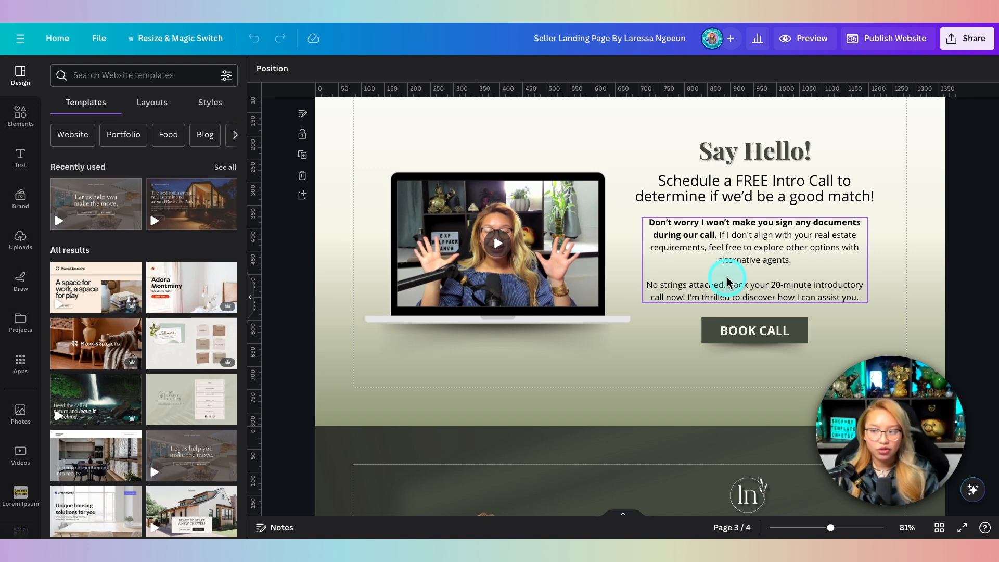
Step: Back in Canva, select the BOOK CALL button to check its link
left_click(750, 331)
left_click(750, 331)
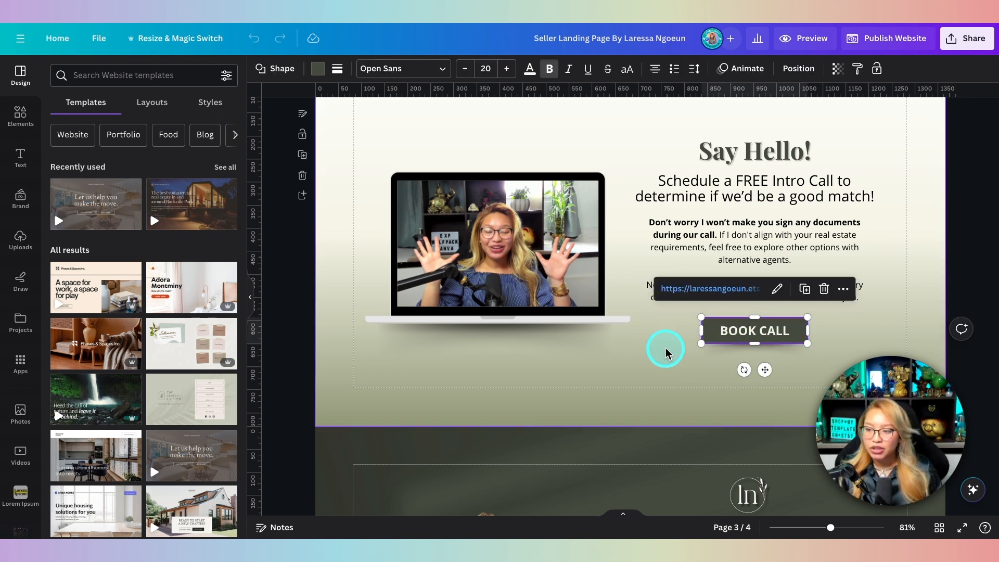
scroll(690, 348, "down", 1)
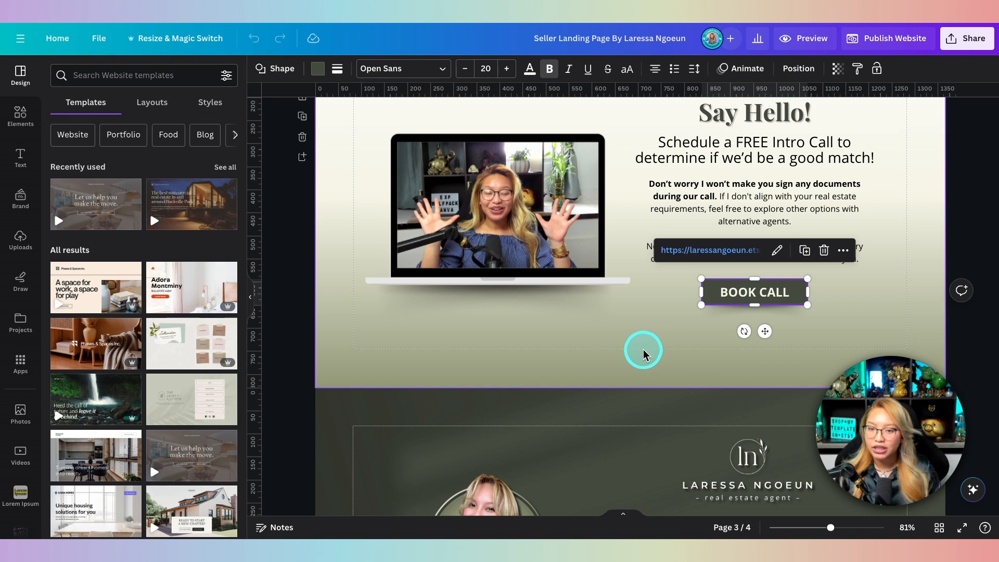
Step: Add a blank page after Say Hello and paste the Calendly booking link as an embed
left_click(304, 158)
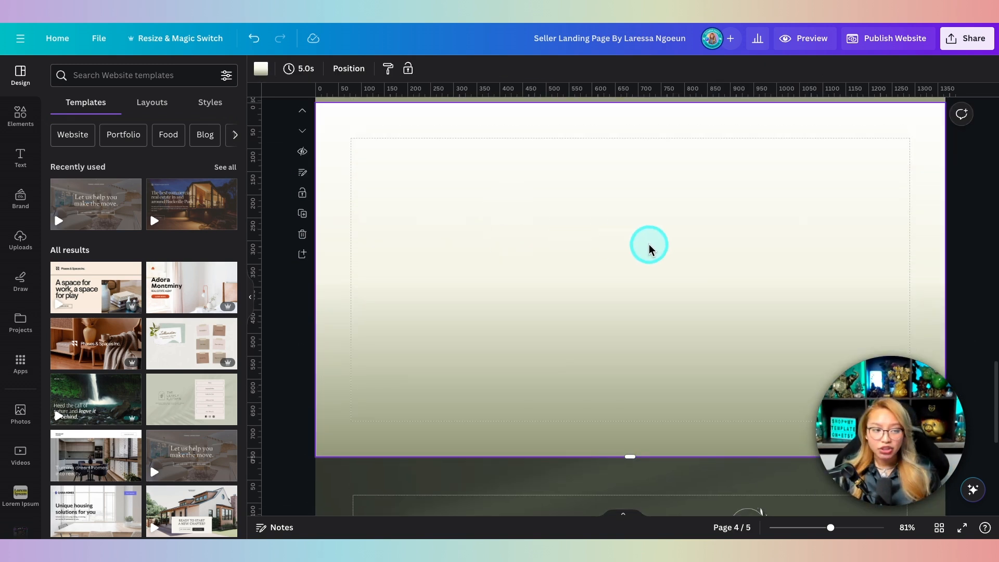
right_click(680, 246)
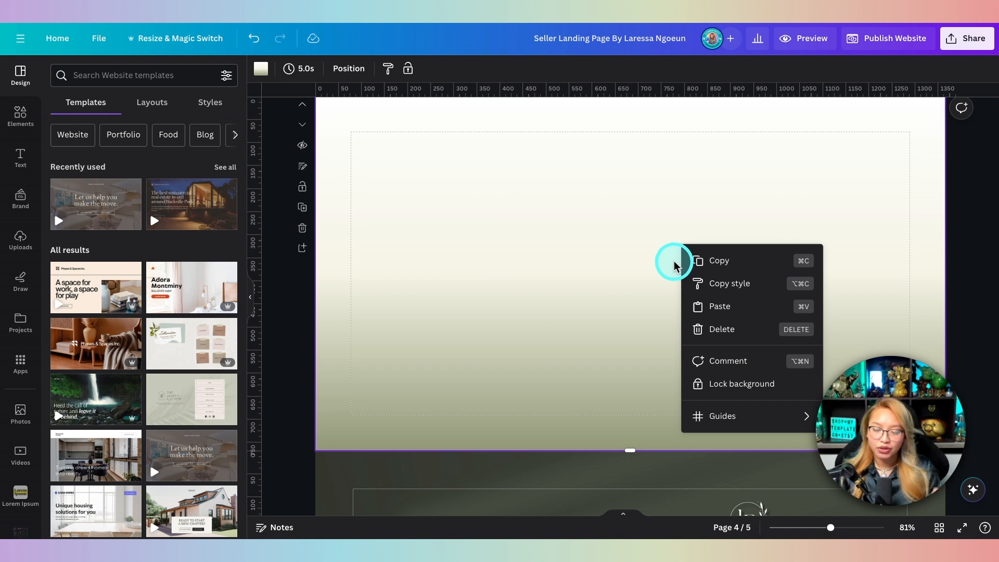
left_click(716, 311)
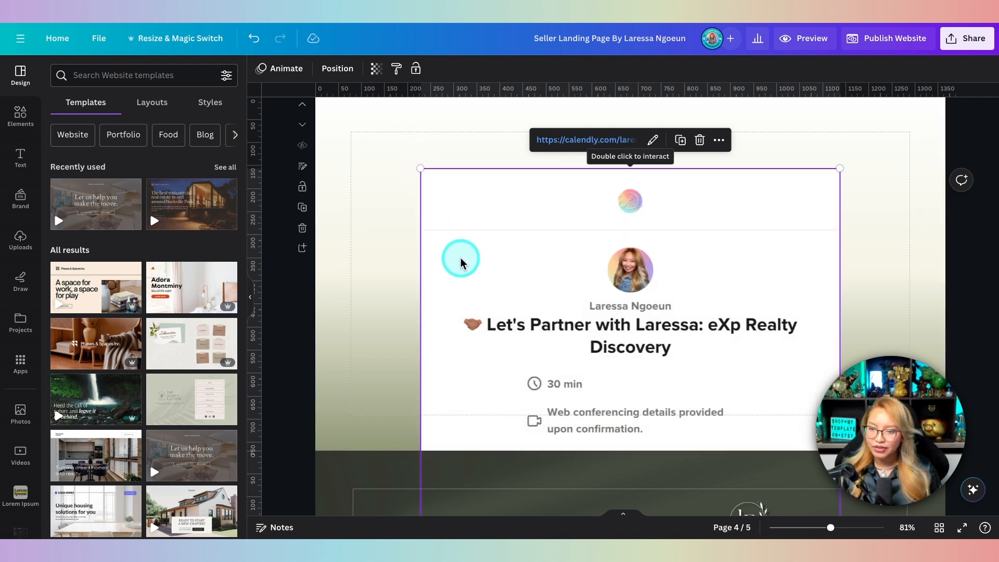
Step: Resize the Calendly embed and position it on the right side within the page margins
left_click_drag(421, 168, 552, 305)
left_click_drag(629, 364, 663, 119)
left_click_drag(578, 456, 657, 343)
left_click_drag(684, 246, 670, 287)
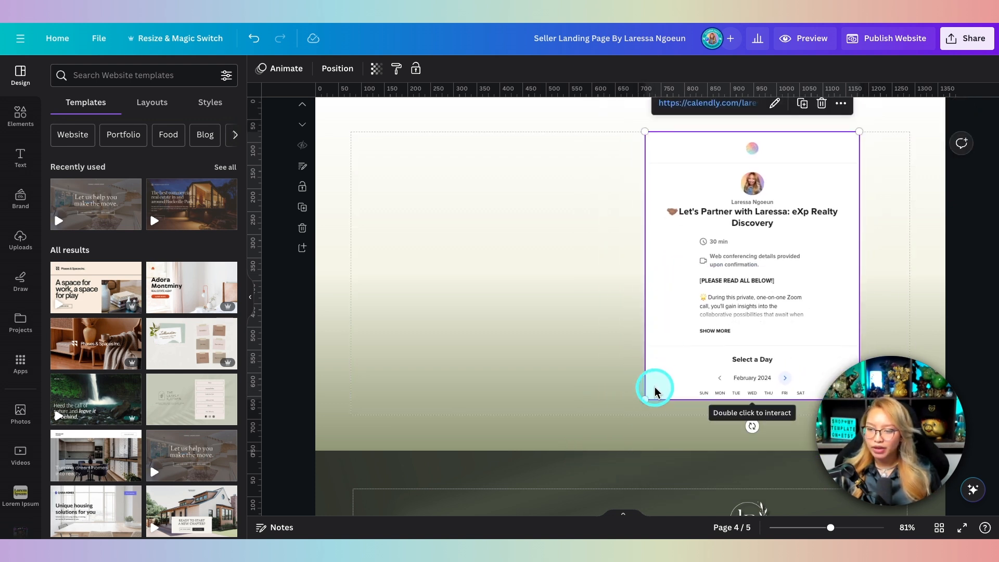
left_click_drag(644, 397, 633, 415)
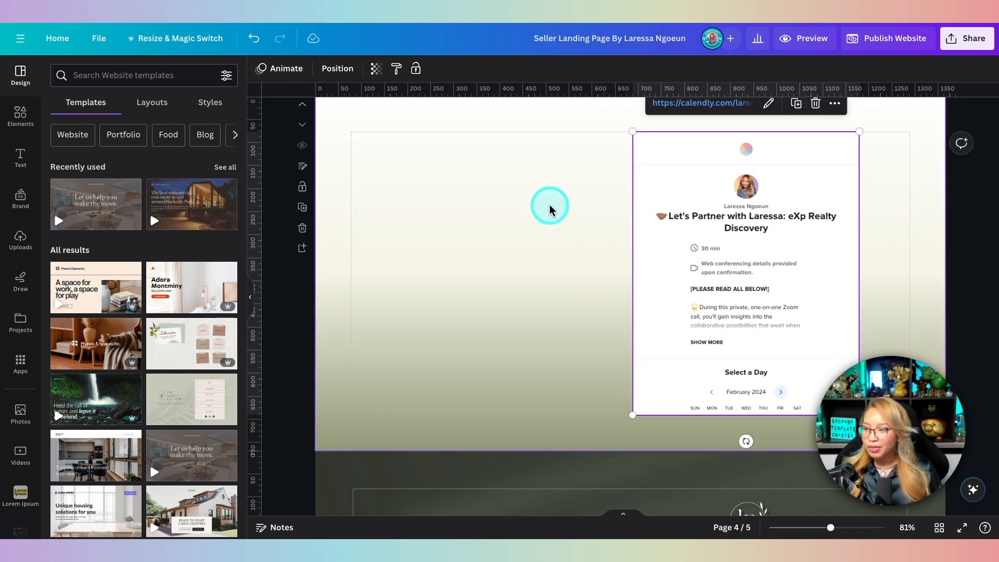
scroll(549, 205, "up", 1)
scroll(723, 278, "down", 1)
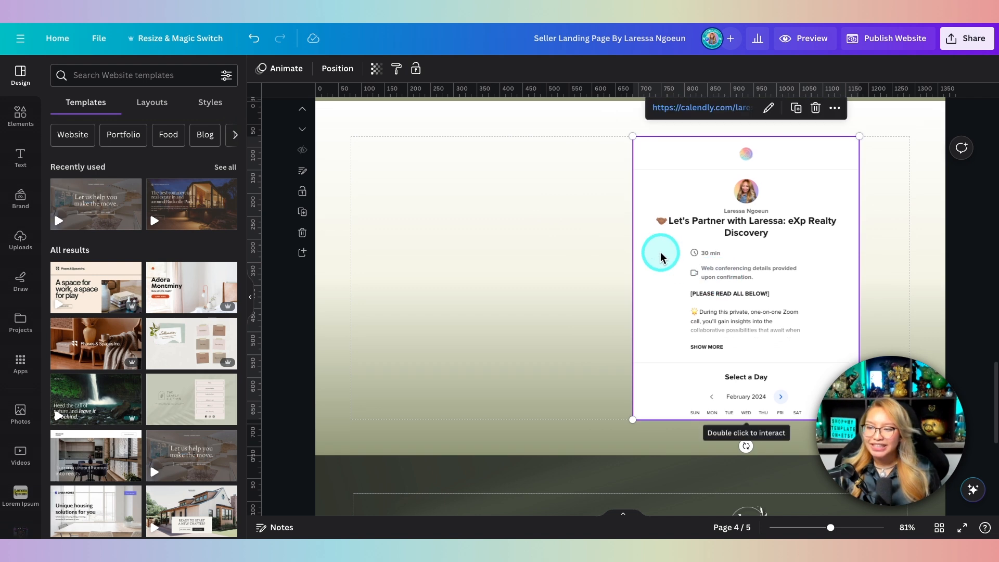
scroll(661, 254, "up", 5)
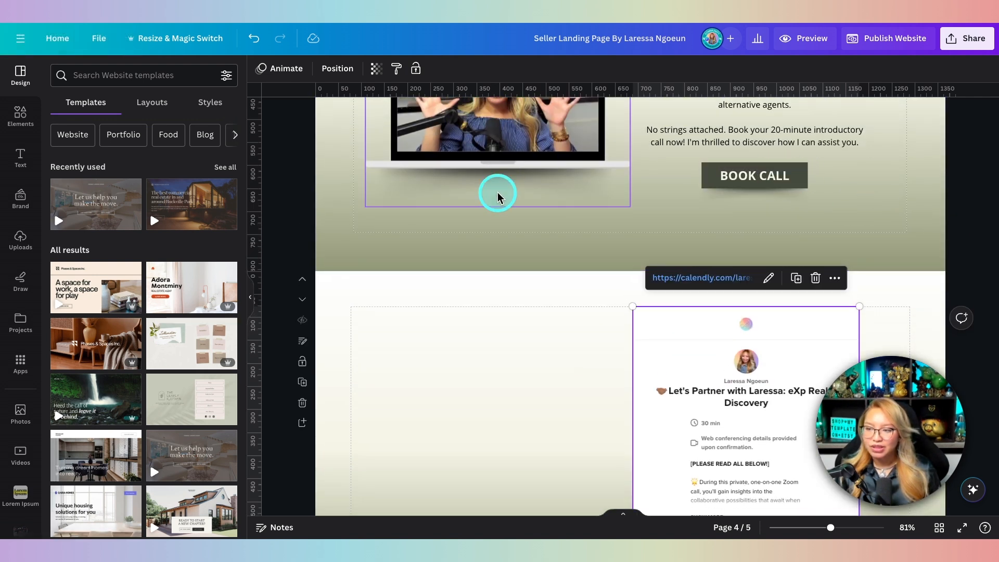
scroll(539, 239, "down", 5)
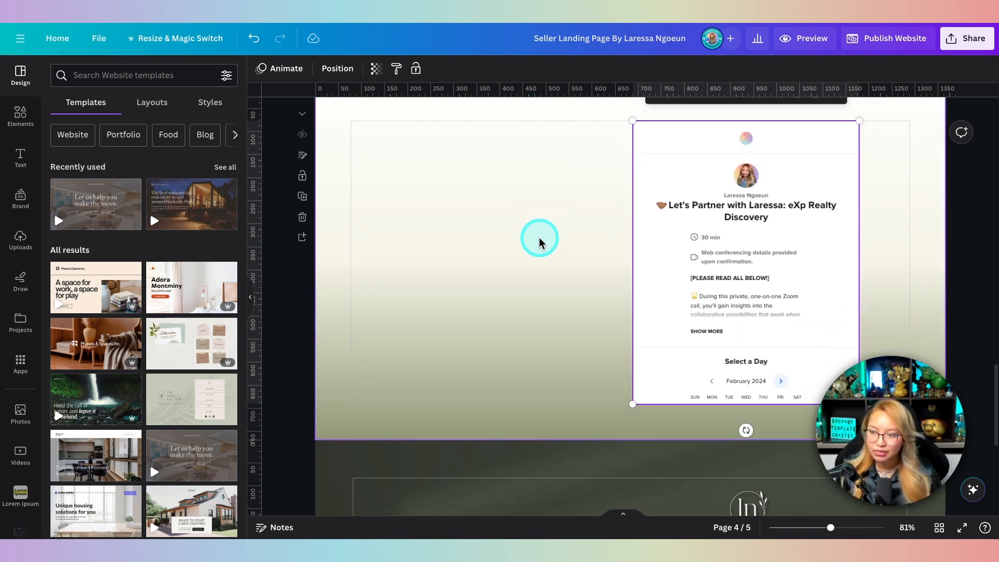
scroll(539, 238, "up", 1)
Step: Preview the website and test the embedded calendar's 10:30am slot through to the booking form
left_click(796, 38)
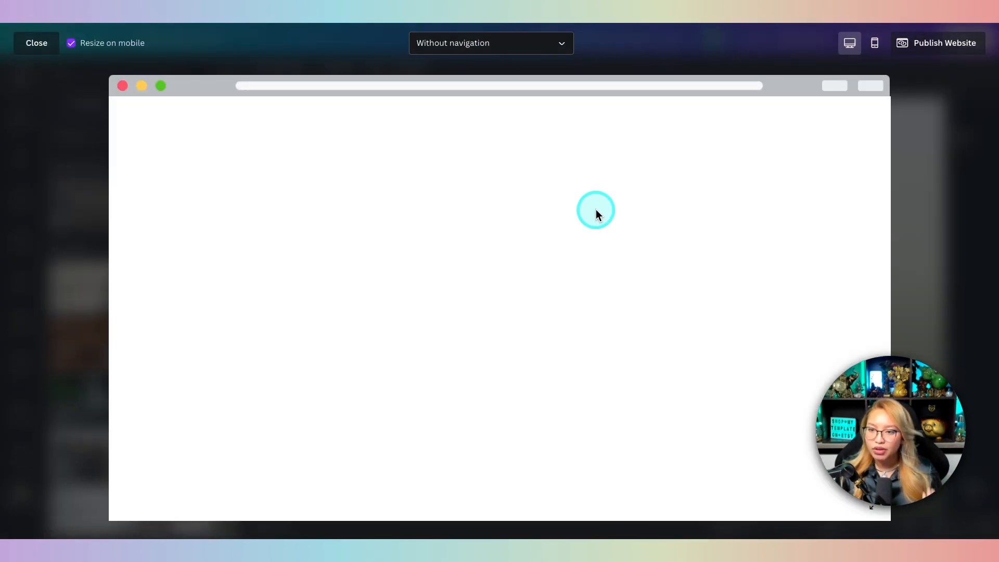
scroll(596, 213, "down", 10)
scroll(596, 213, "down", 10)
scroll(642, 317, "down", 2)
scroll(644, 318, "down", 3)
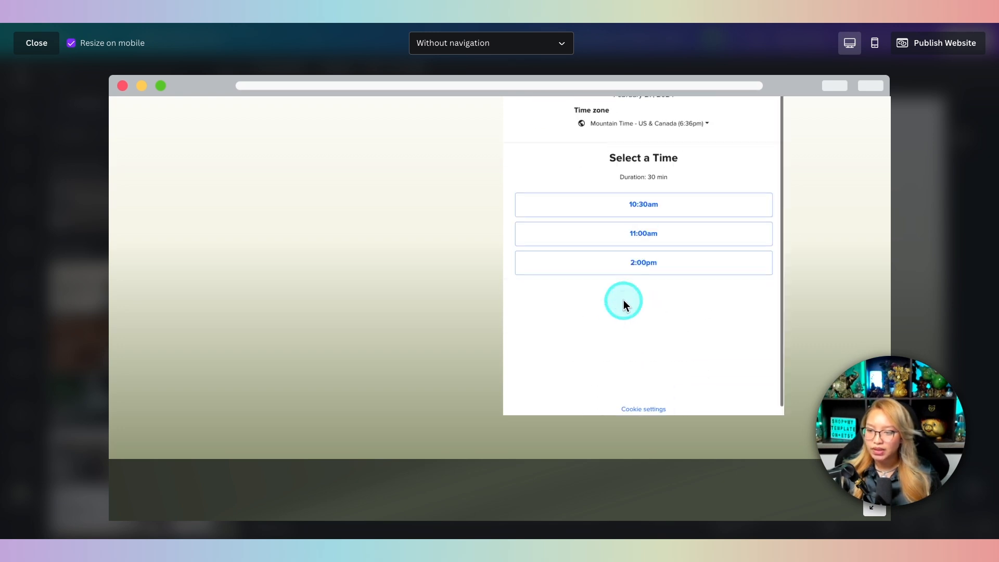
left_click(644, 203)
left_click(721, 203)
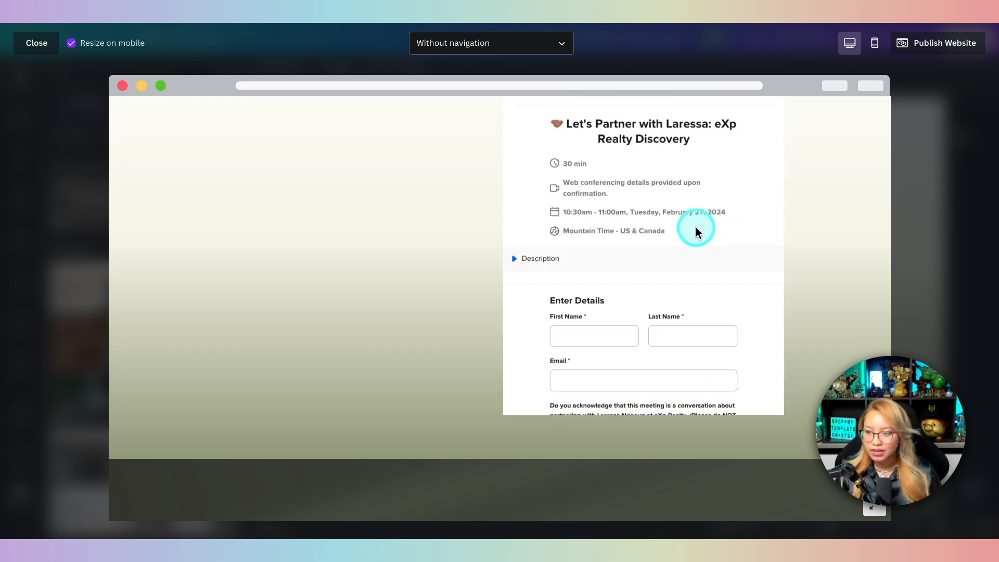
Step: Exit the website preview and return to editing the landing page
scroll(695, 232, "down", 15)
scroll(696, 234, "up", 5)
scroll(694, 231, "up", 5)
scroll(308, 192, "up", 5)
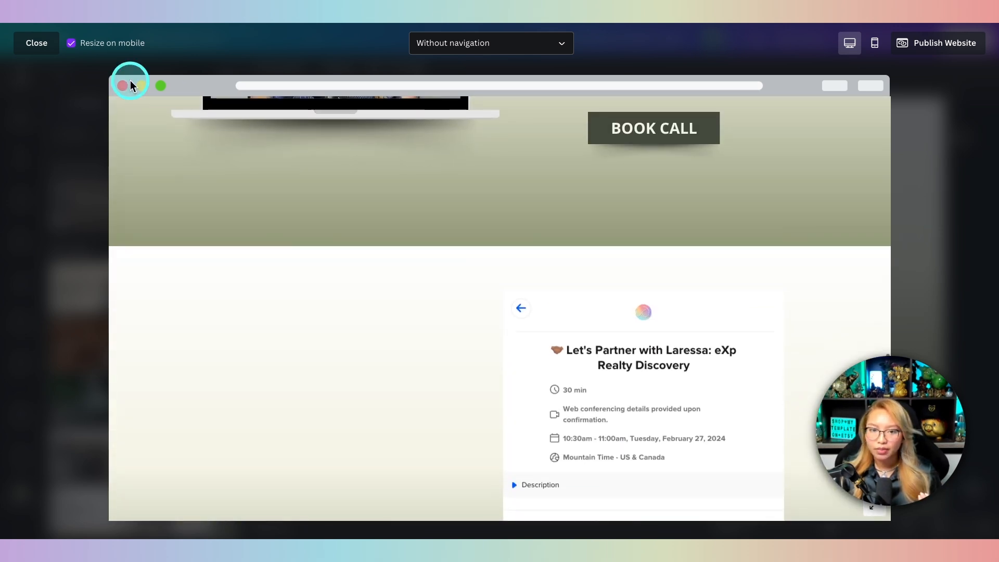
left_click(46, 49)
scroll(629, 201, "down", 2)
Step: Delete the booking-embed page and return to page 1's hero headline
scroll(656, 218, "up", 3)
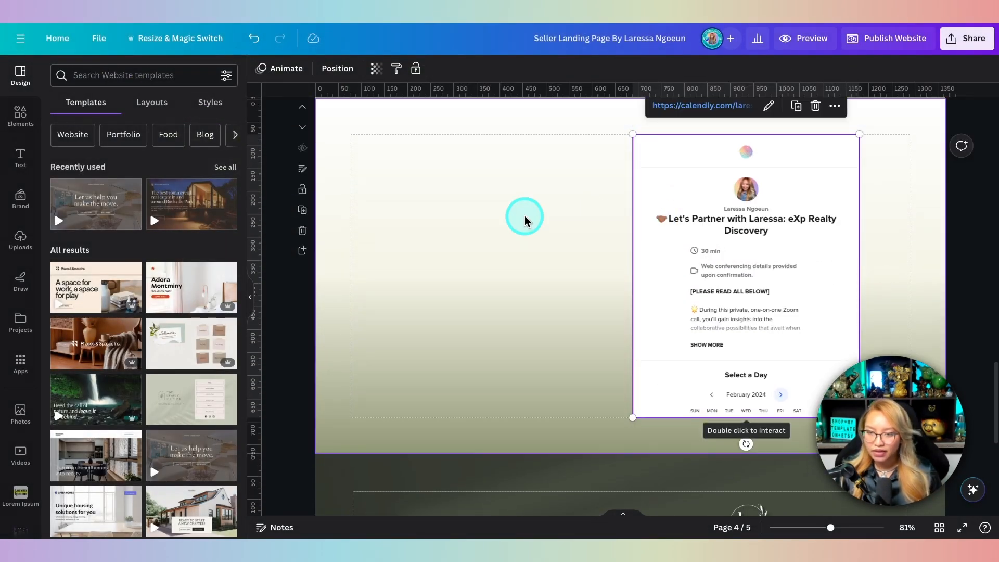
left_click(302, 249)
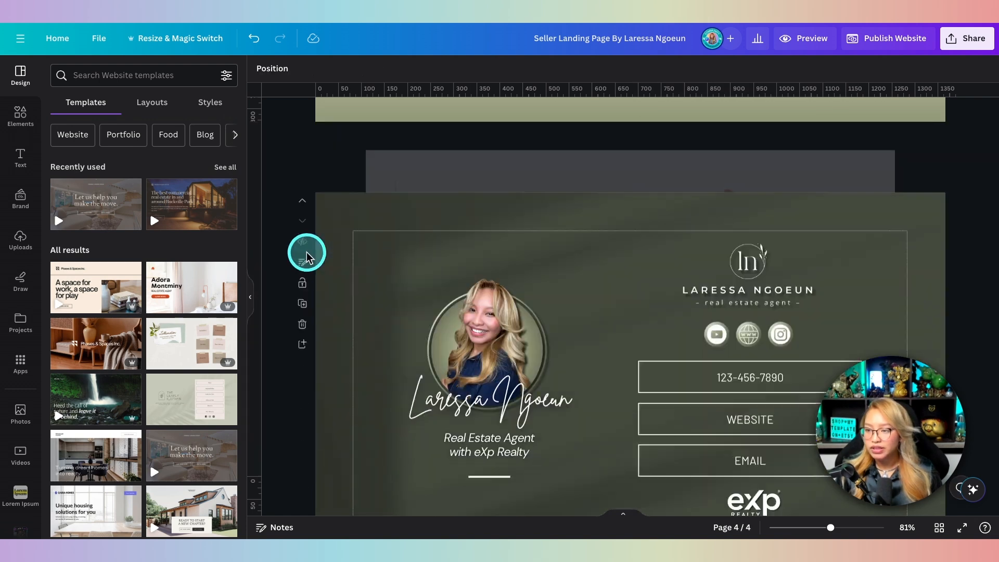
scroll(516, 229, "up", 6)
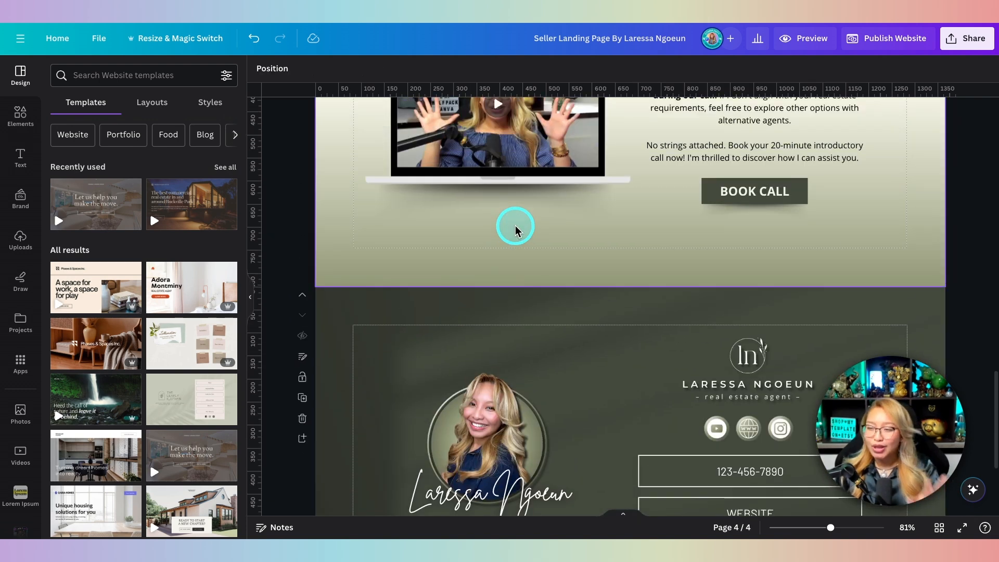
scroll(515, 226, "up", 10)
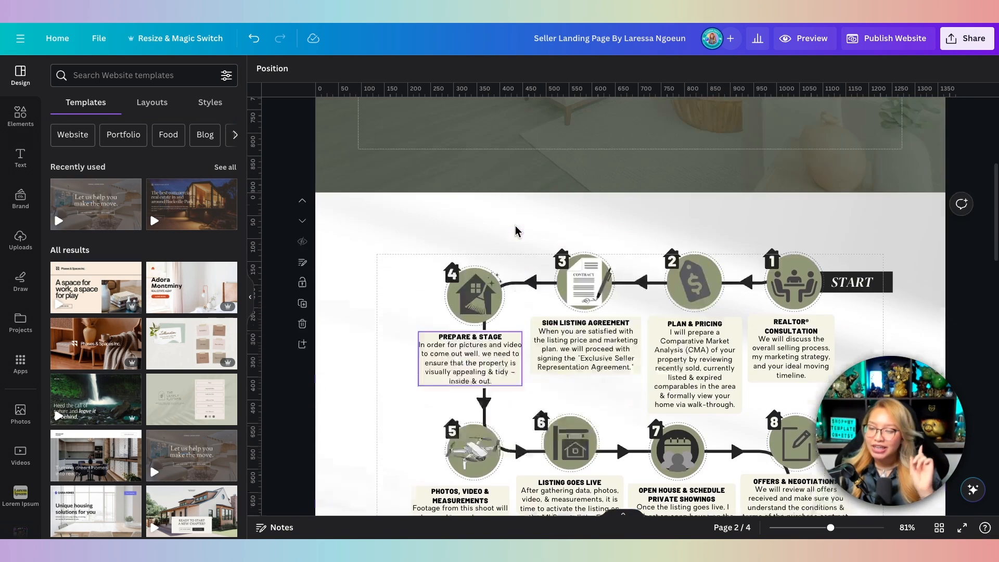
scroll(515, 227, "up", 5)
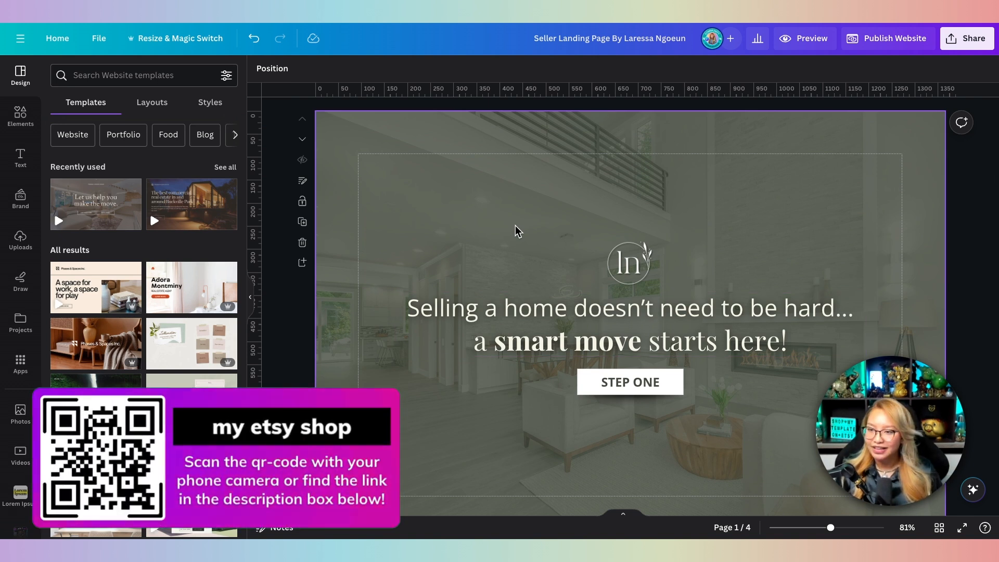
left_click(509, 228)
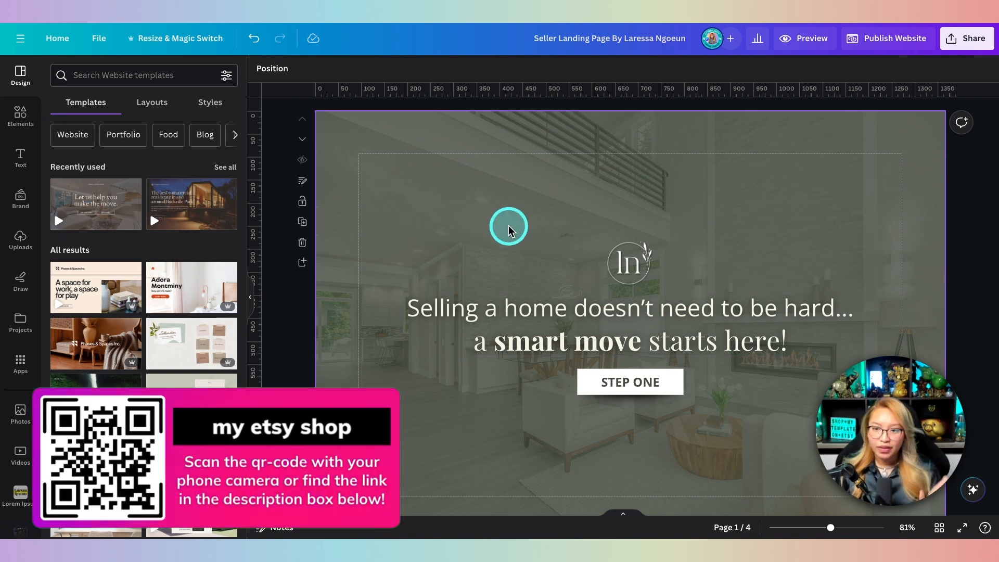
scroll(619, 237, "down", 10)
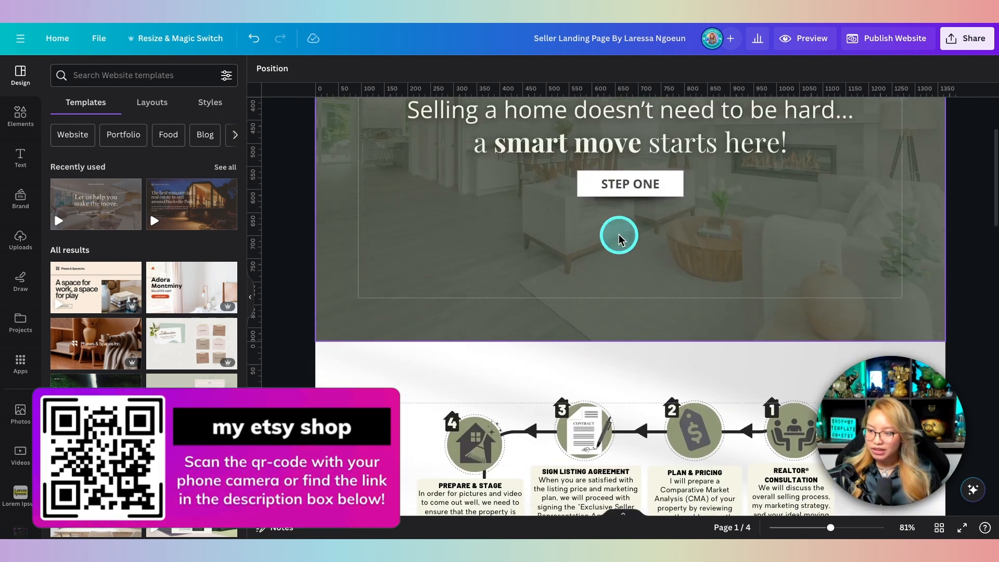
scroll(618, 238, "down", 3)
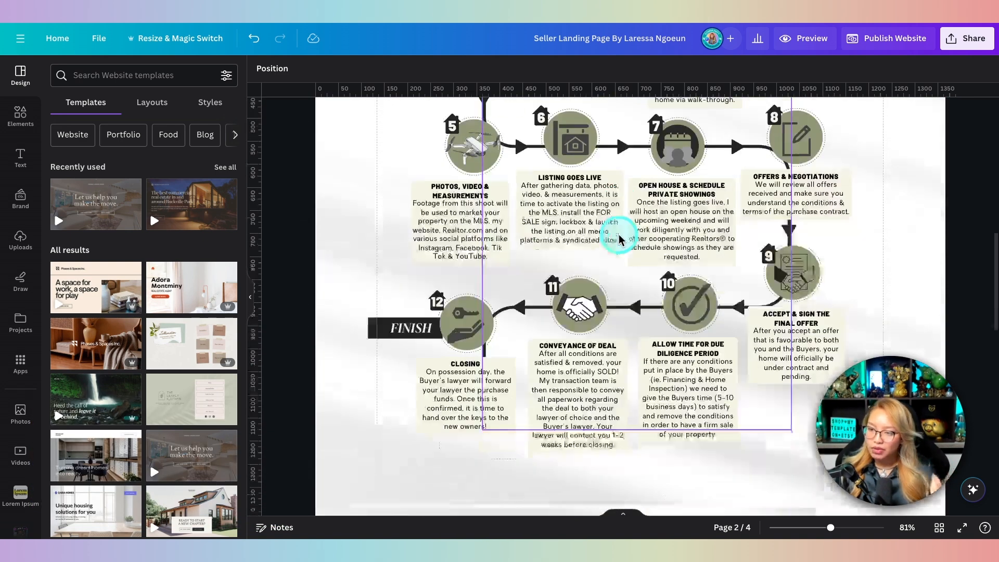
scroll(598, 233, "up", 6)
scroll(599, 231, "up", 7)
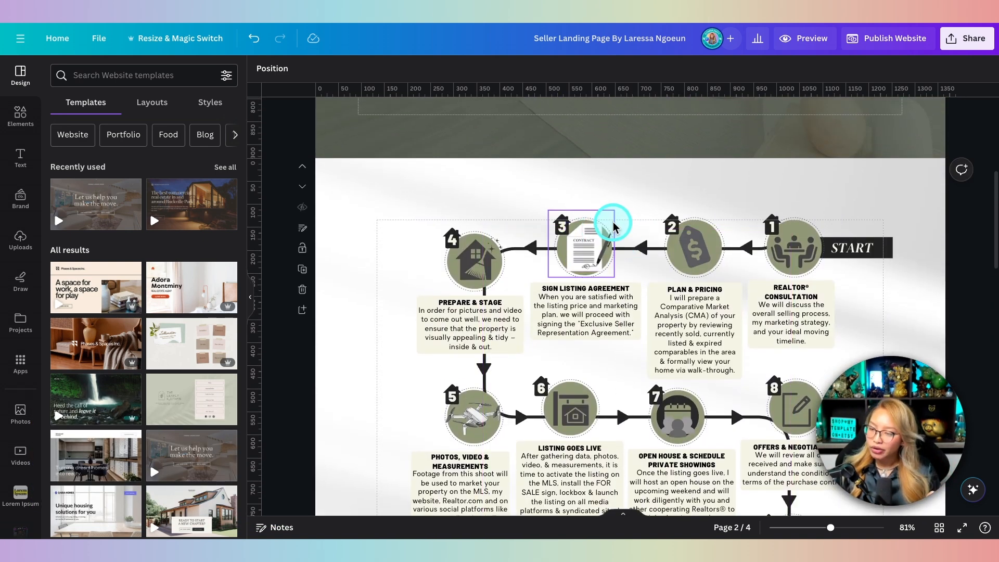
scroll(613, 226, "up", 1)
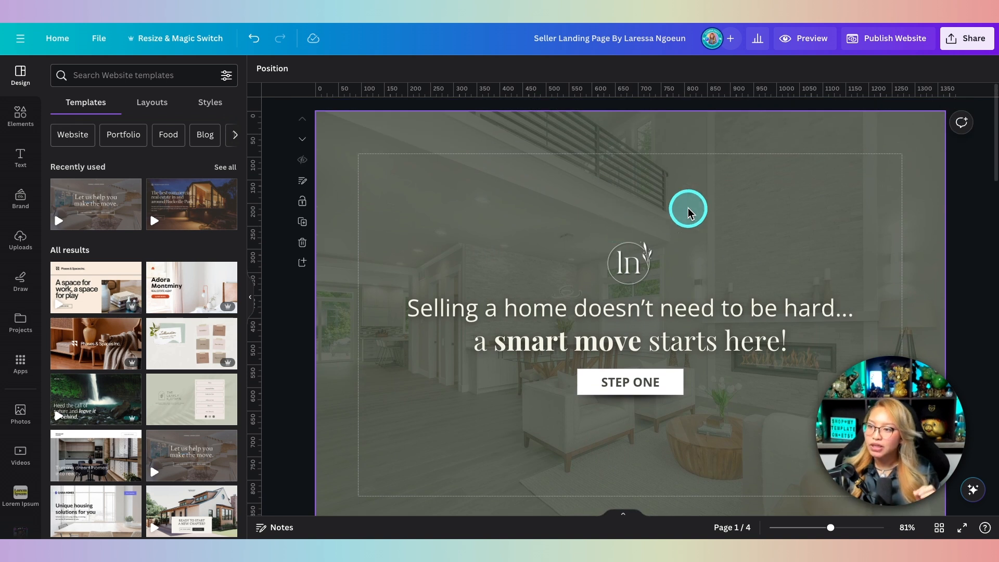
Step: Preview the landing page as a desktop website and scroll through it
left_click(811, 44)
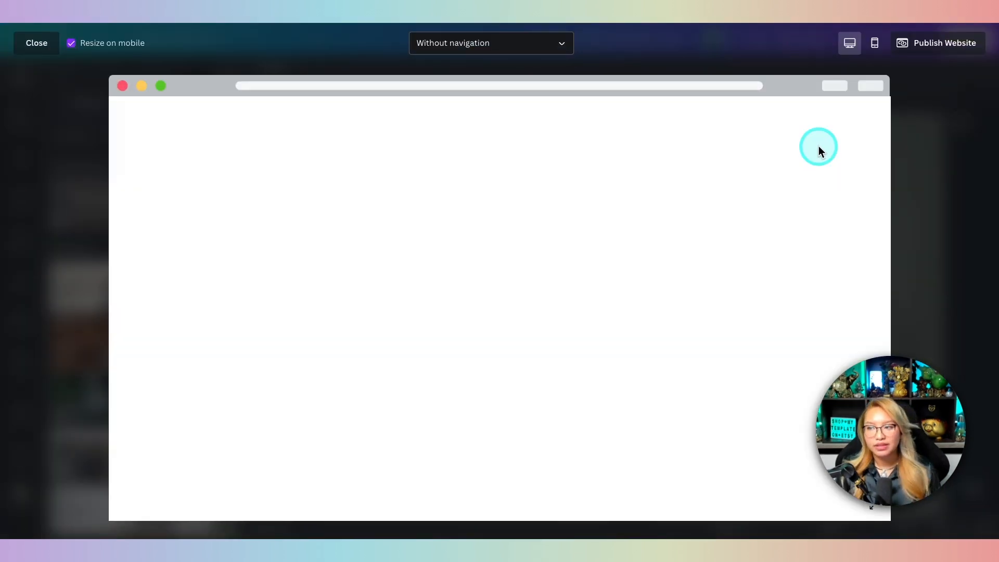
scroll(545, 178, "down", 20)
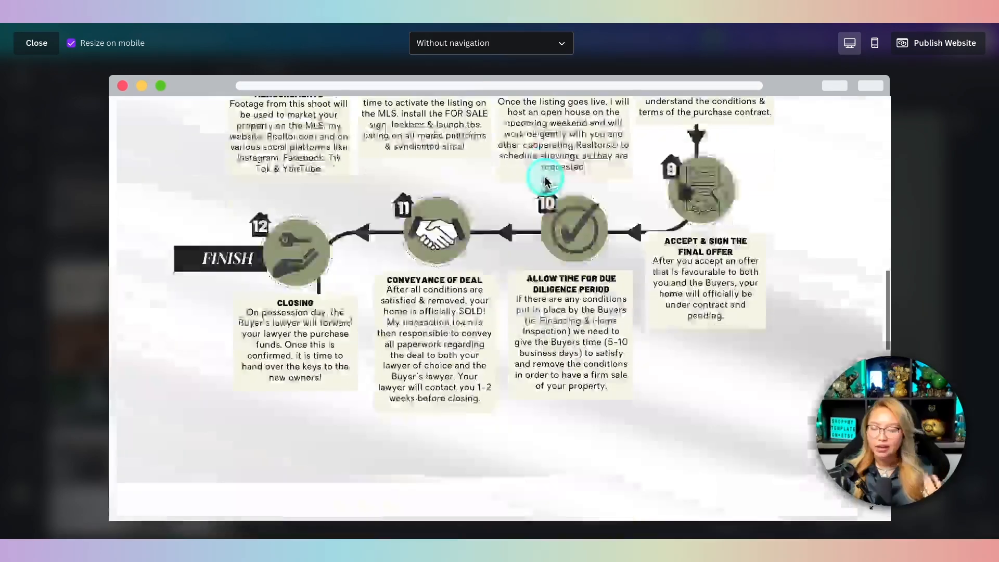
scroll(543, 175, "down", 5)
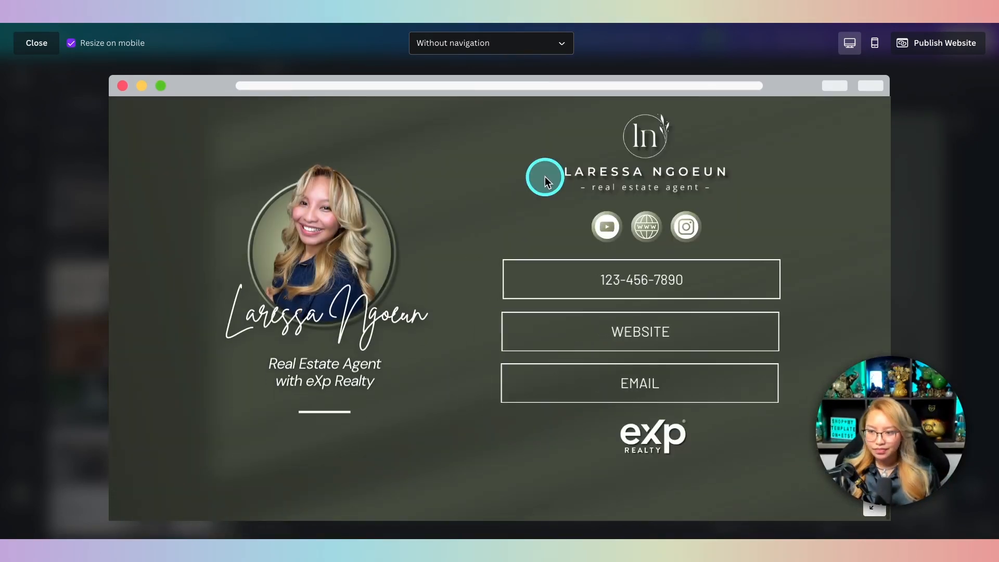
Step: Switch the preview to the mobile layout and scroll through the phone view
left_click(875, 42)
scroll(503, 167, "up", 3)
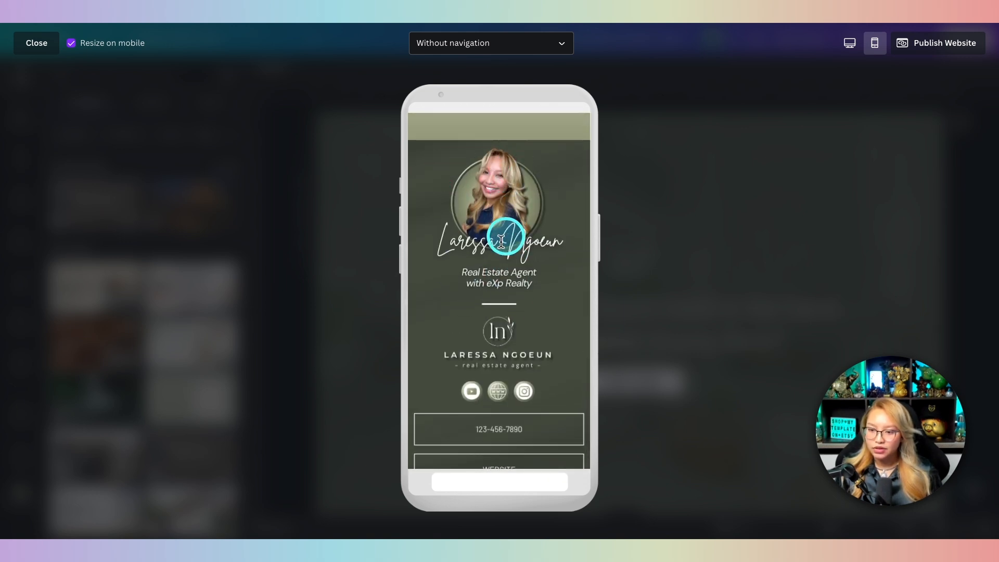
scroll(514, 302, "down", 2)
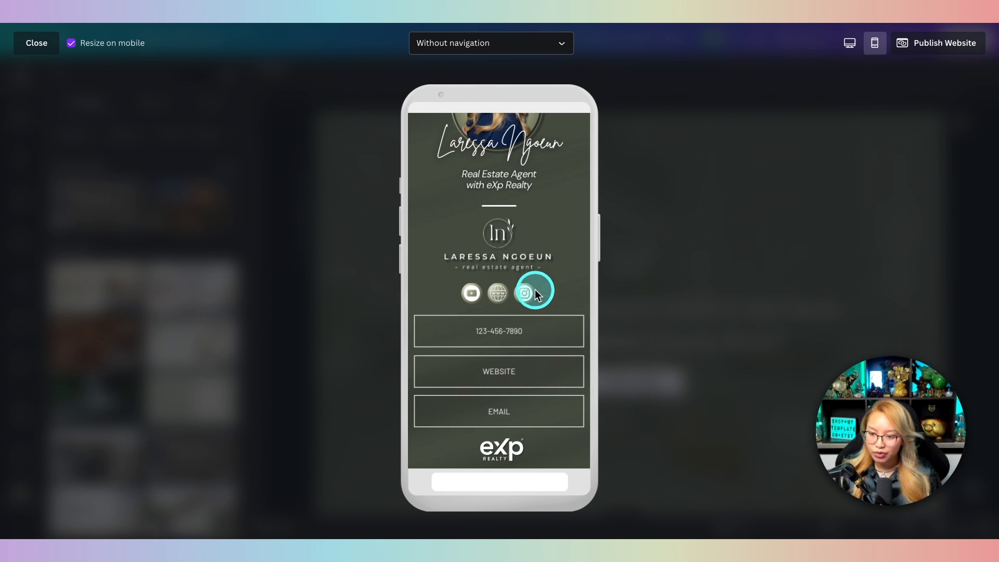
scroll(526, 276, "up", 2)
scroll(526, 313, "down", 2)
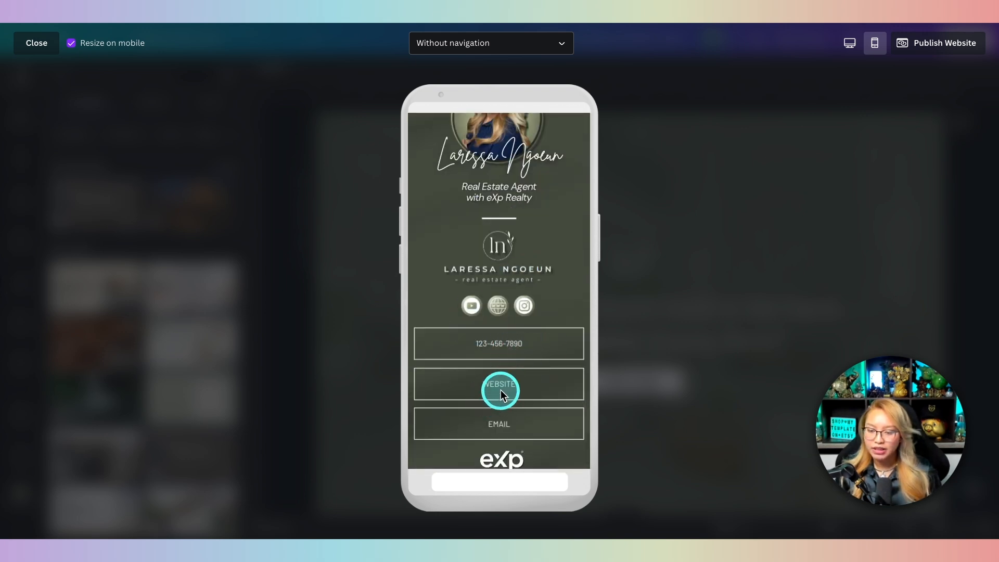
scroll(495, 303, "up", 5)
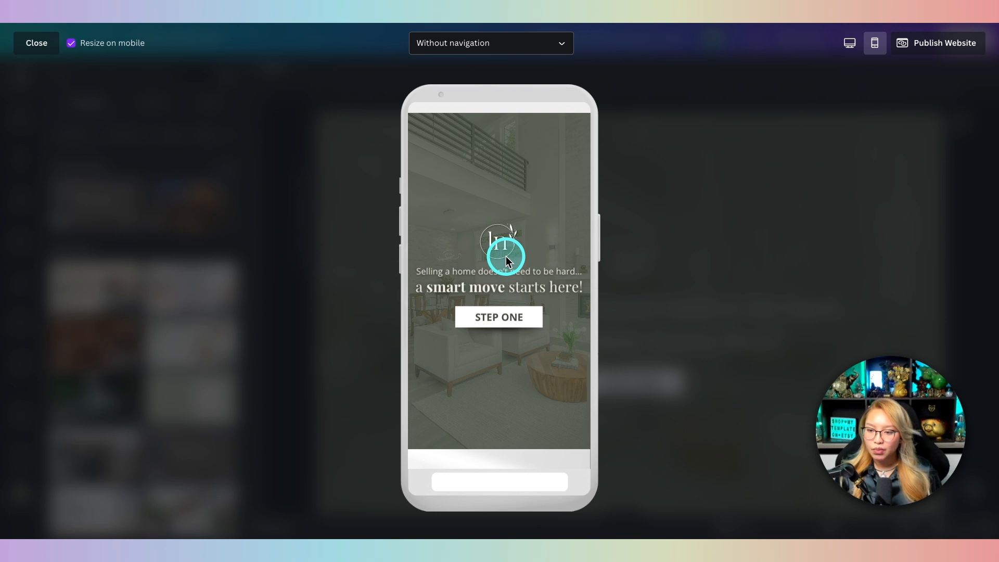
scroll(571, 398, "down", 10)
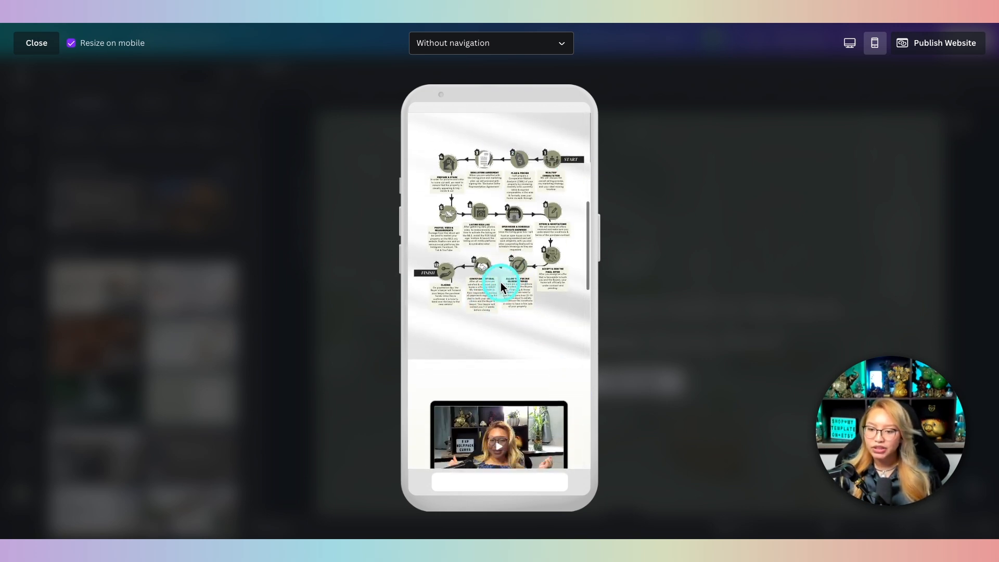
scroll(505, 284, "down", 5)
scroll(552, 260, "down", 1)
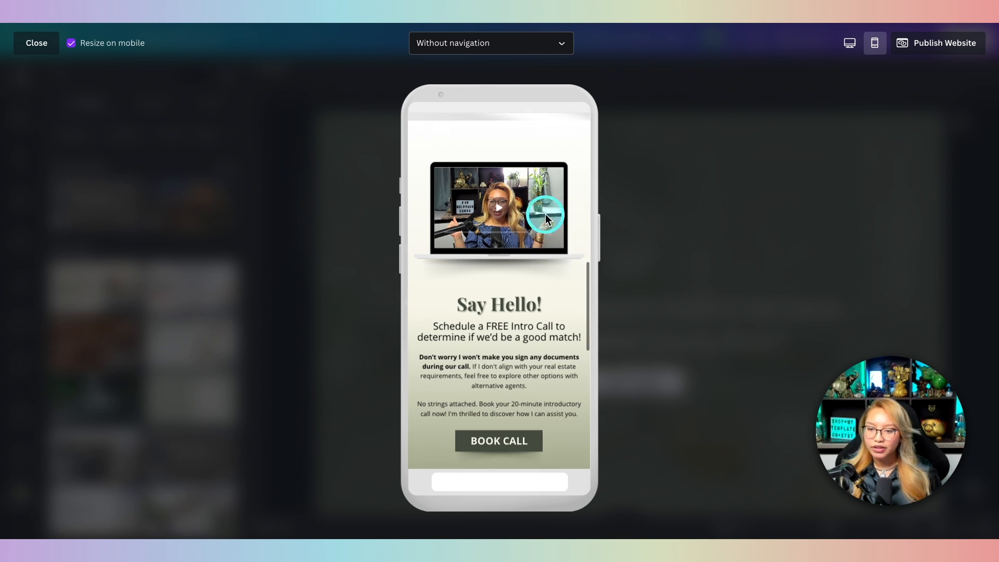
scroll(523, 256, "down", 6)
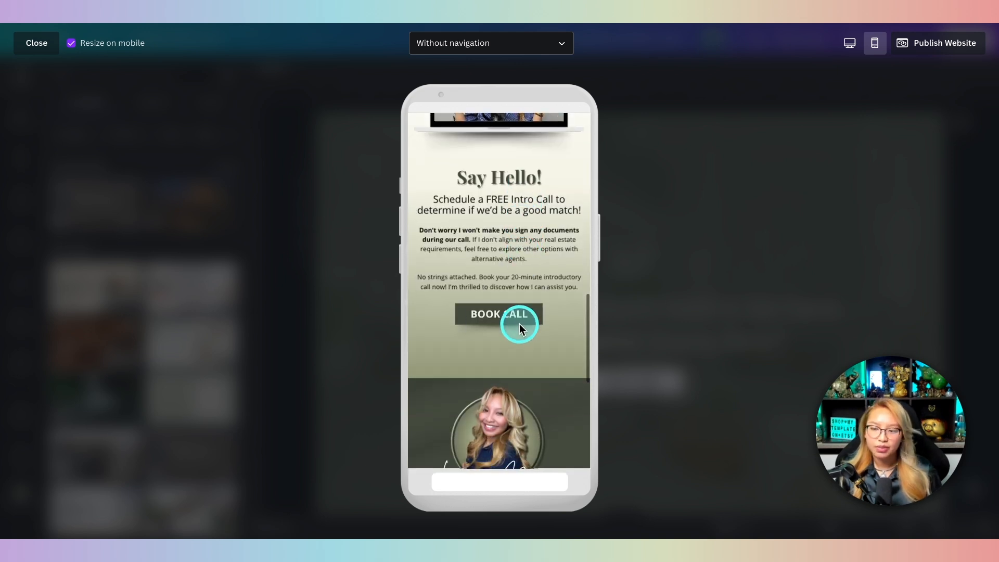
scroll(519, 325, "down", 3)
scroll(520, 328, "up", 20)
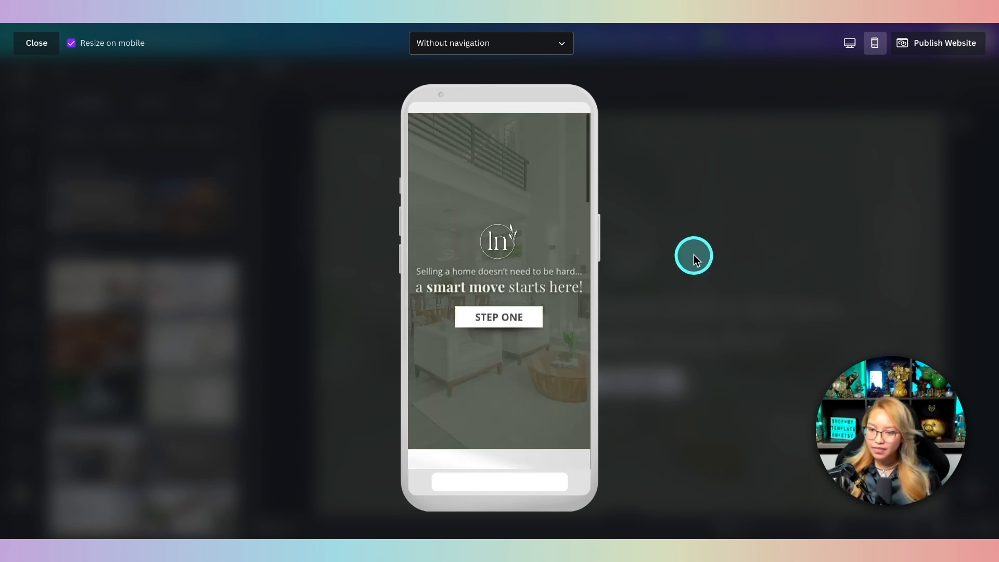
Step: Close the preview and place a vertical guide down the page centre
left_click(40, 53)
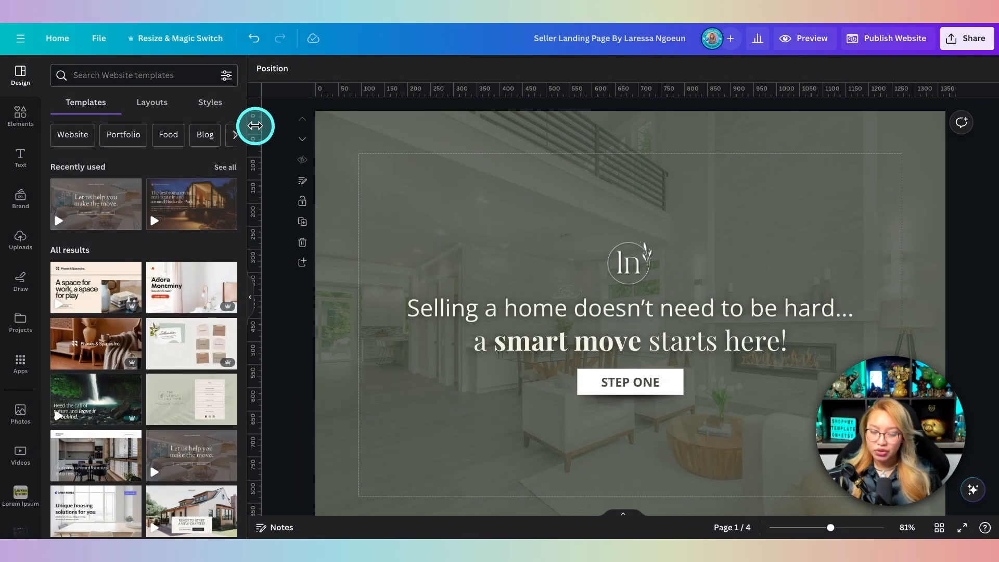
left_click_drag(289, 125, 630, 141)
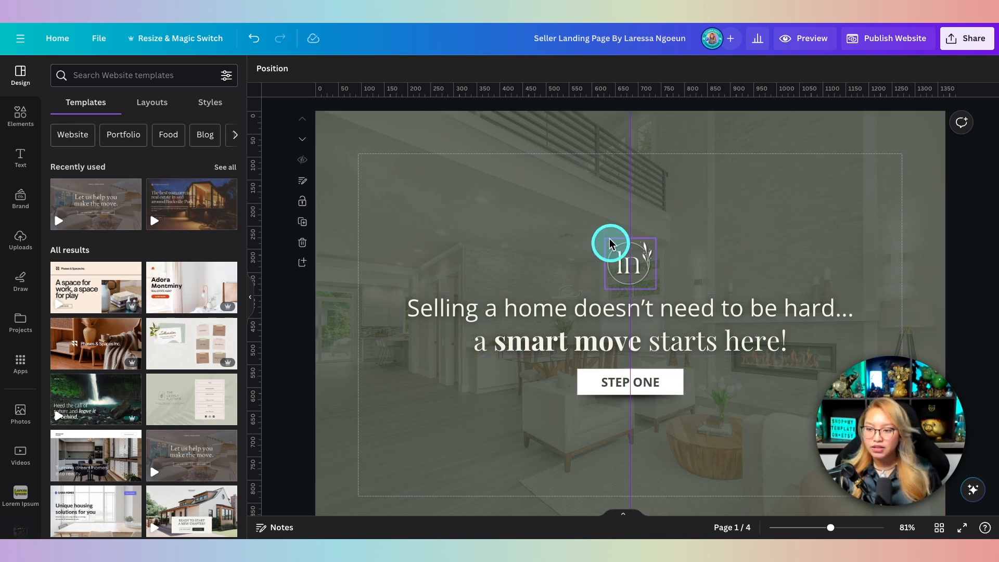
scroll(621, 370, "down", 3)
scroll(619, 364, "up", 3)
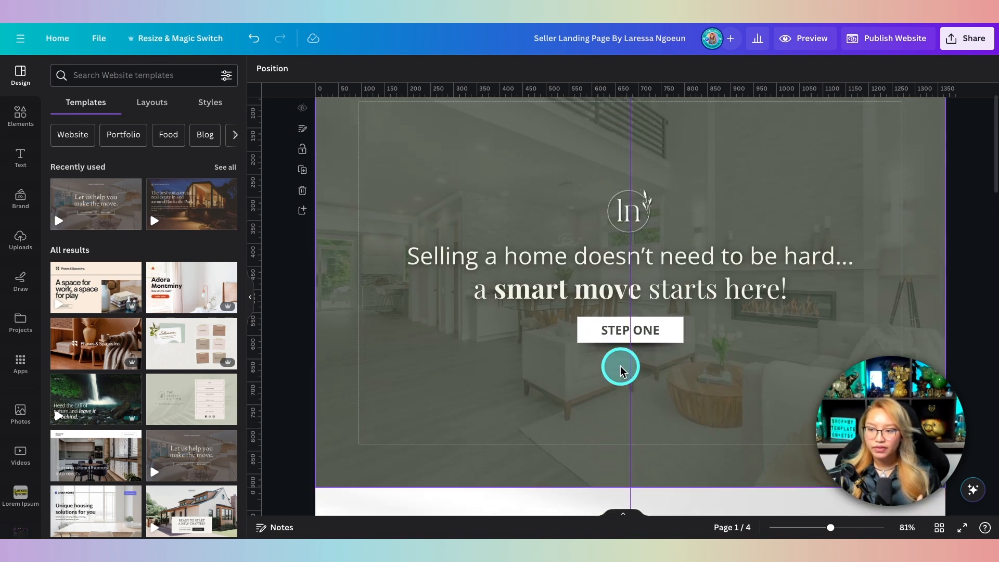
scroll(619, 323, "down", 8)
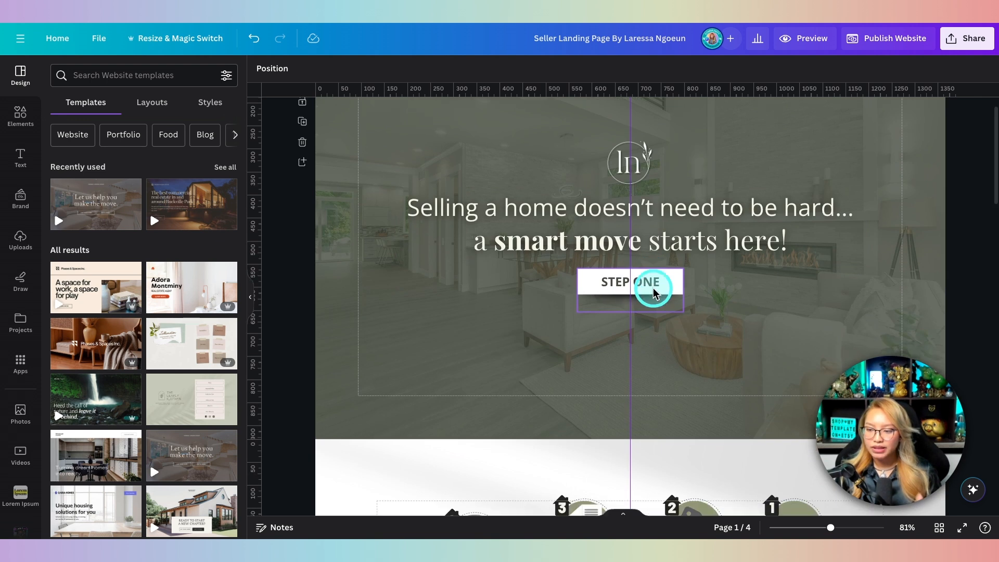
Step: Select all elements of page 2's selling-process infographic and lock them
scroll(655, 292, "down", 3)
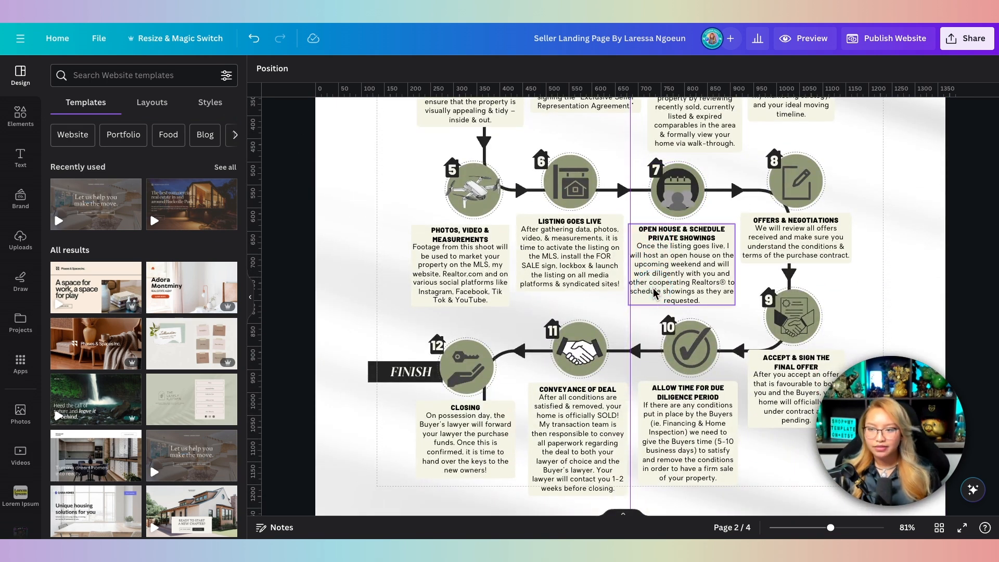
scroll(654, 293, "down", 2)
scroll(655, 292, "up", 3)
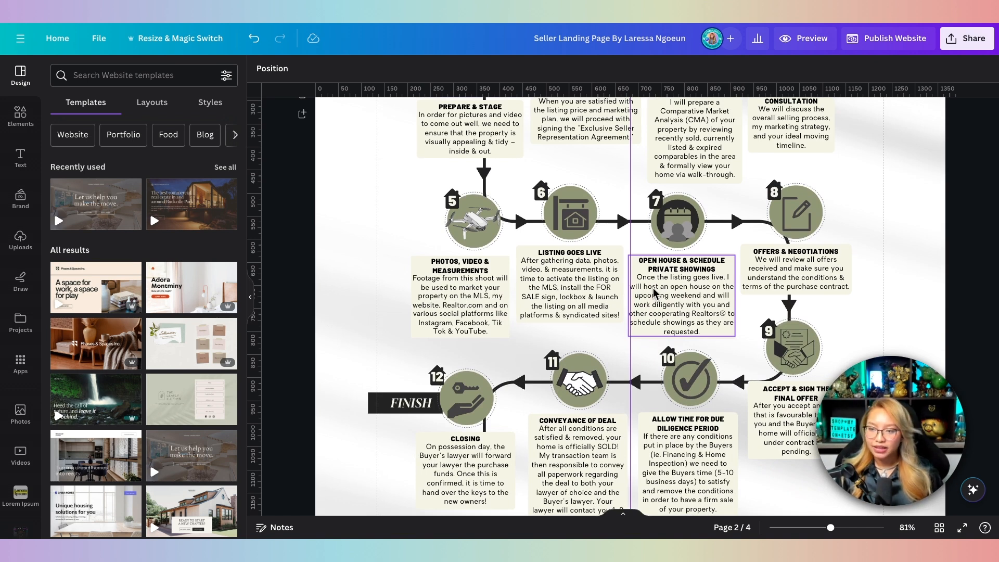
scroll(653, 294, "down", 5)
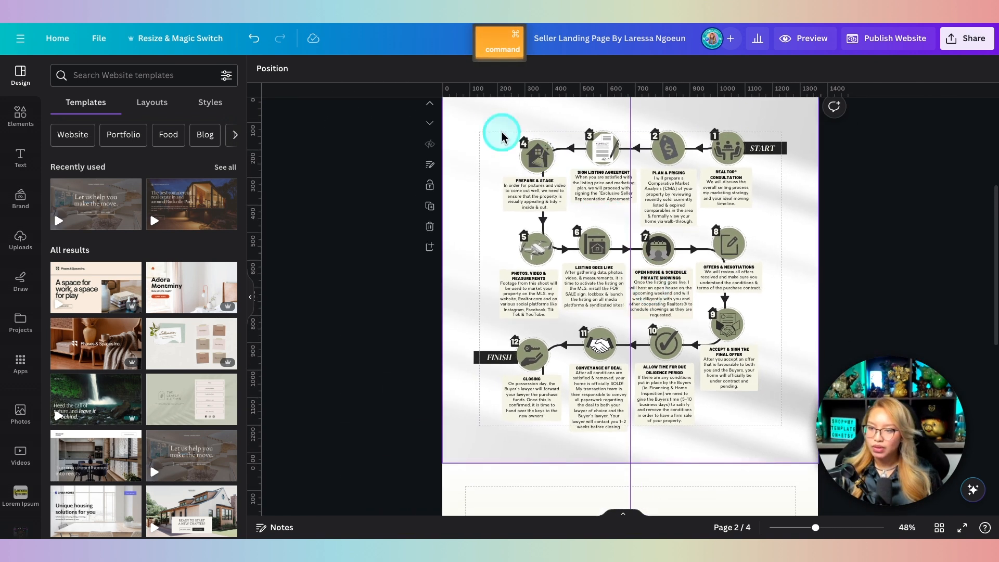
left_click_drag(471, 112, 764, 437)
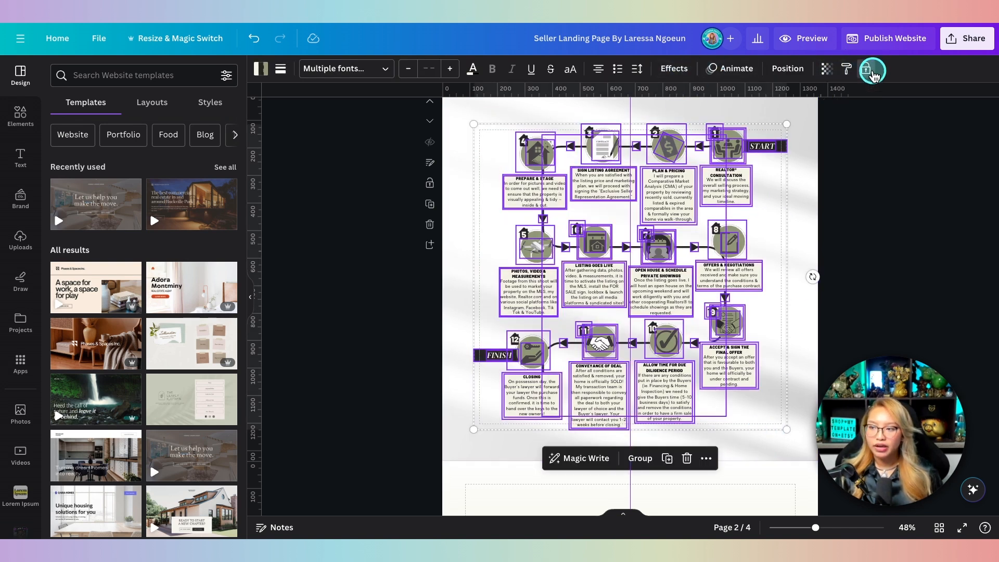
left_click(873, 72)
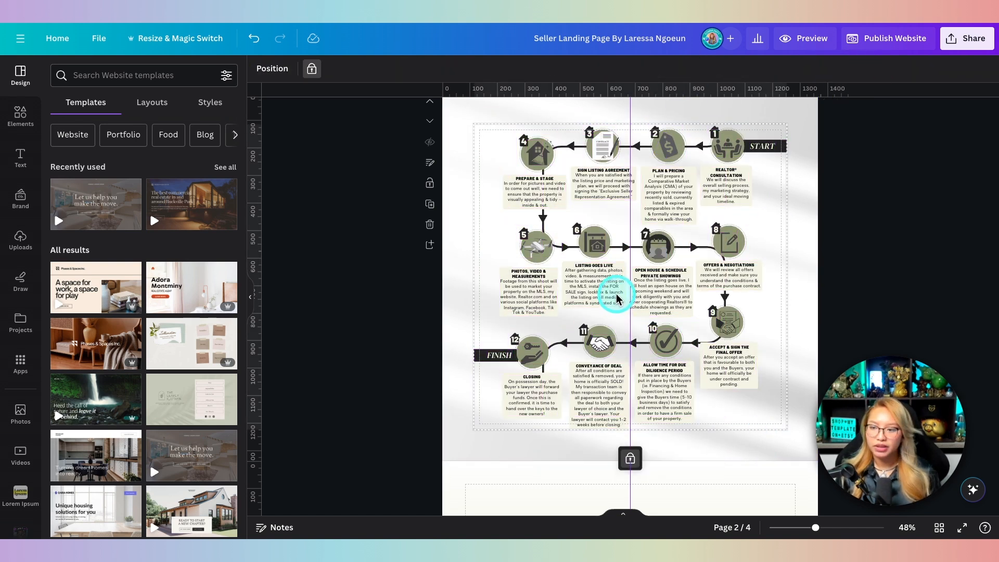
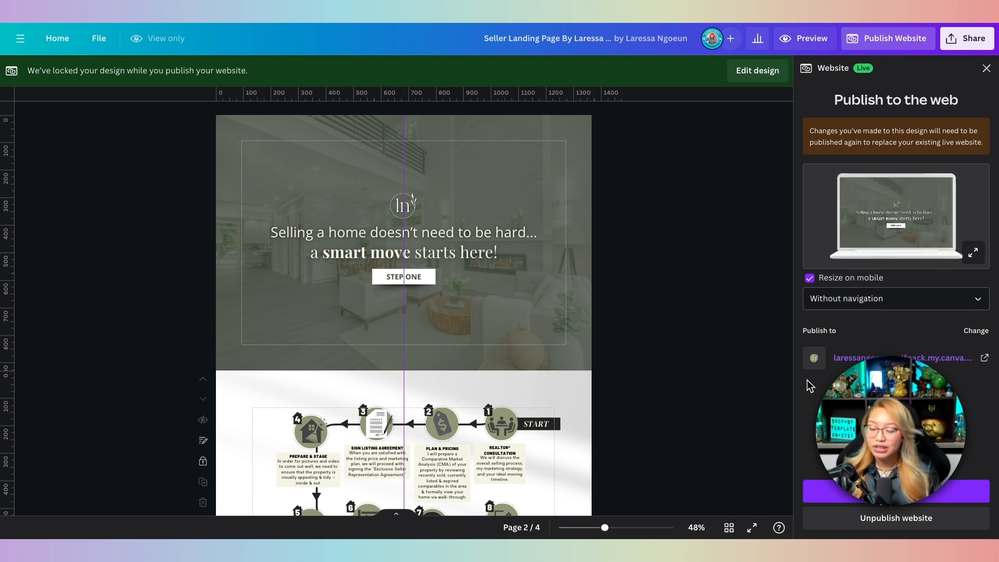
Step: Bring up the Publish to the web settings, keeping Resize on mobile checked
left_click(812, 380)
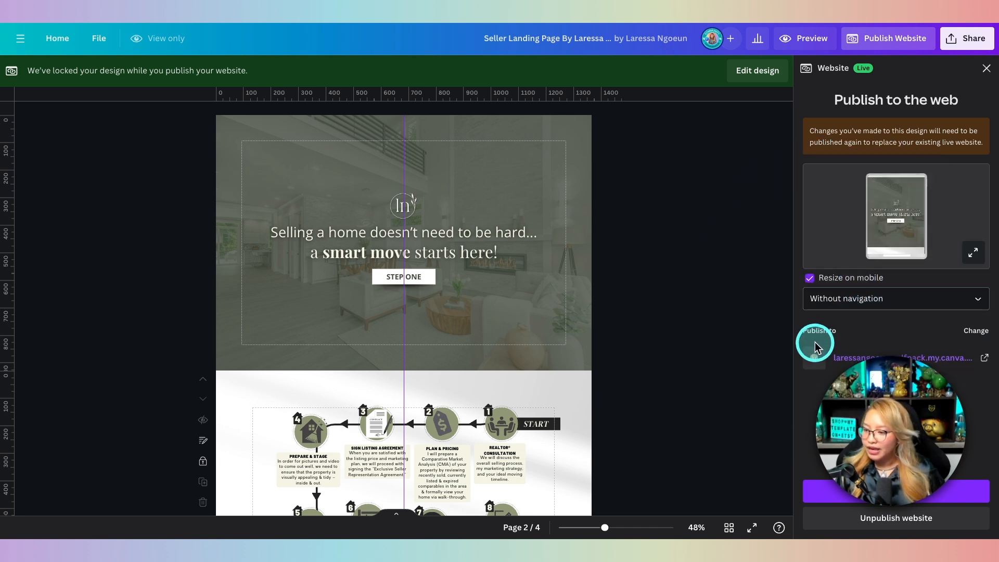
Step: Continue to review settings and set the round green ln logo as the browser tab favicon
left_click(917, 493)
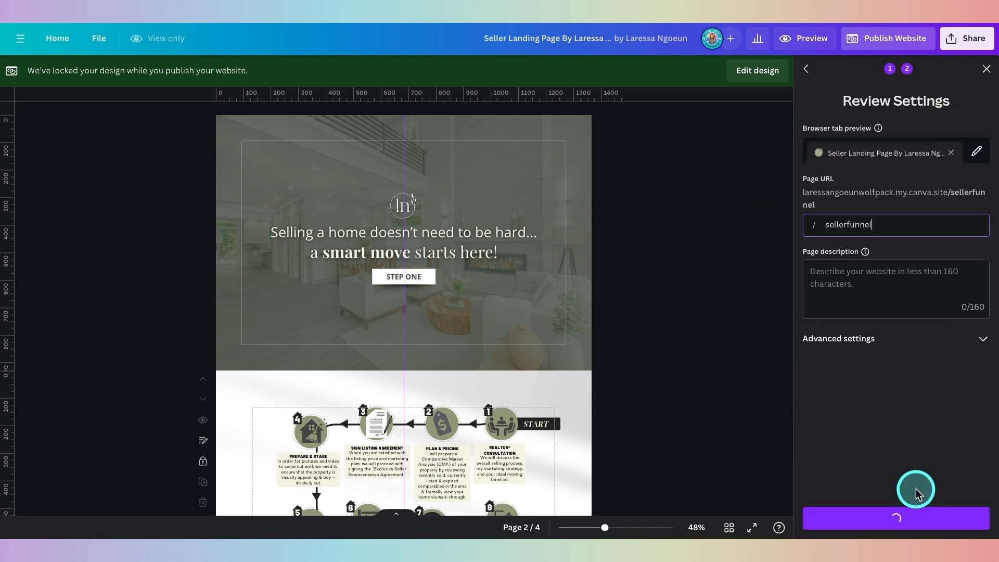
left_click(973, 151)
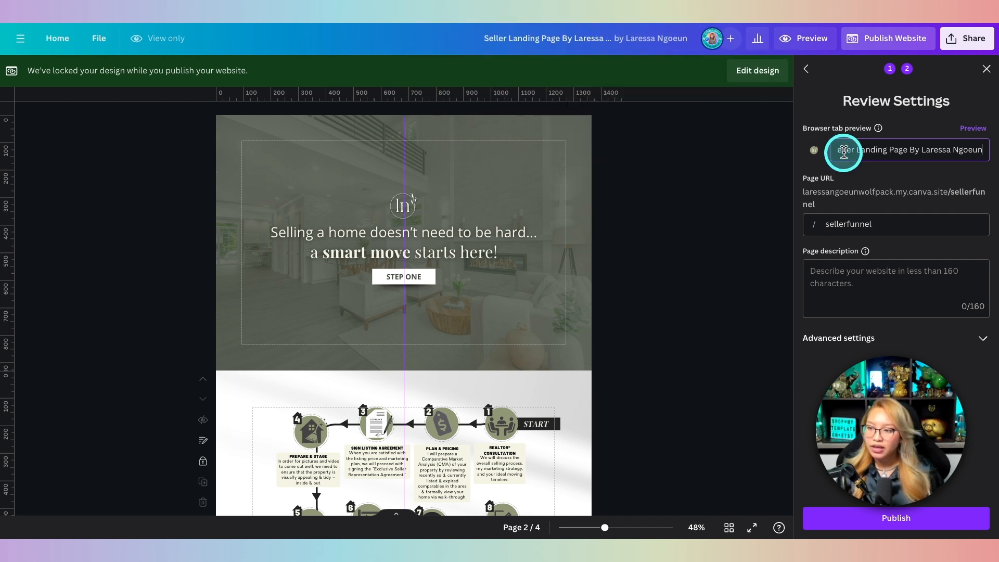
left_click(816, 153)
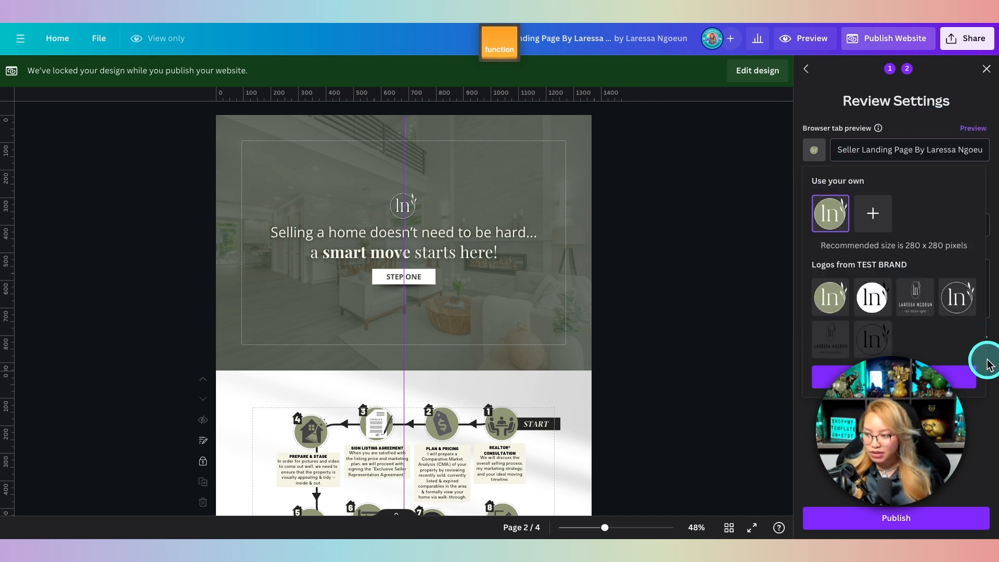
left_click(971, 376)
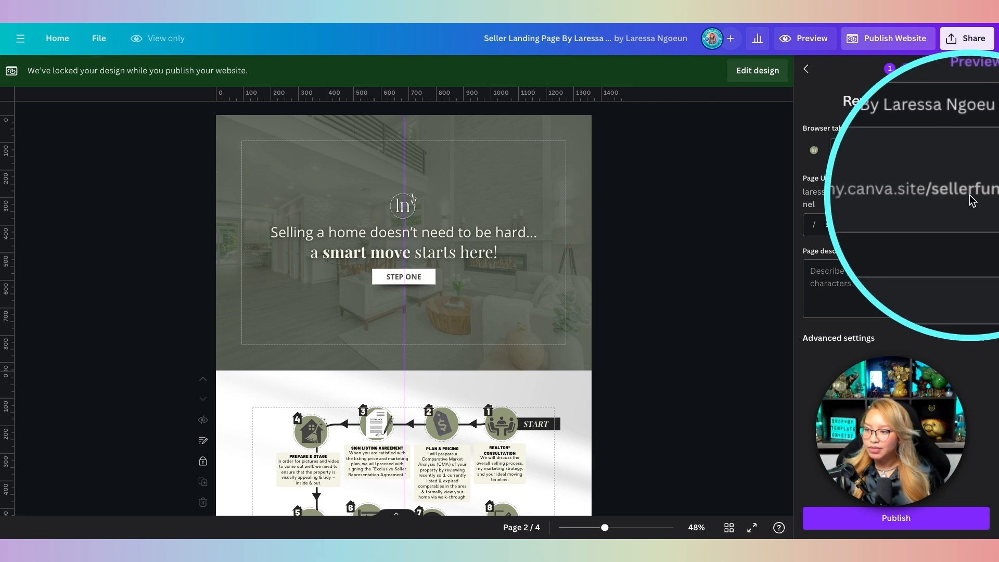
Step: Check the sellerfunnel page URL, the page description and the social link preview image
left_click(883, 227)
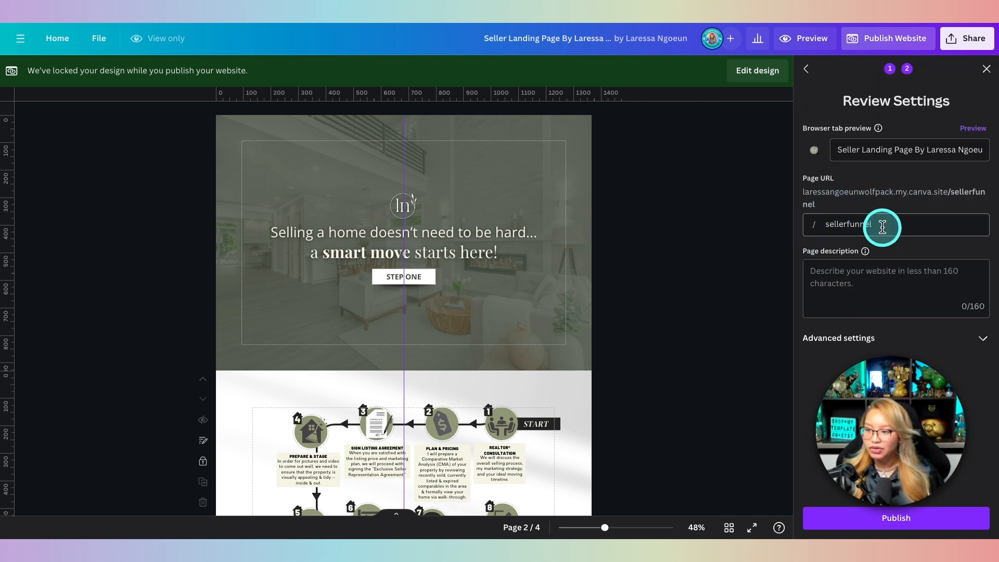
left_click(823, 301)
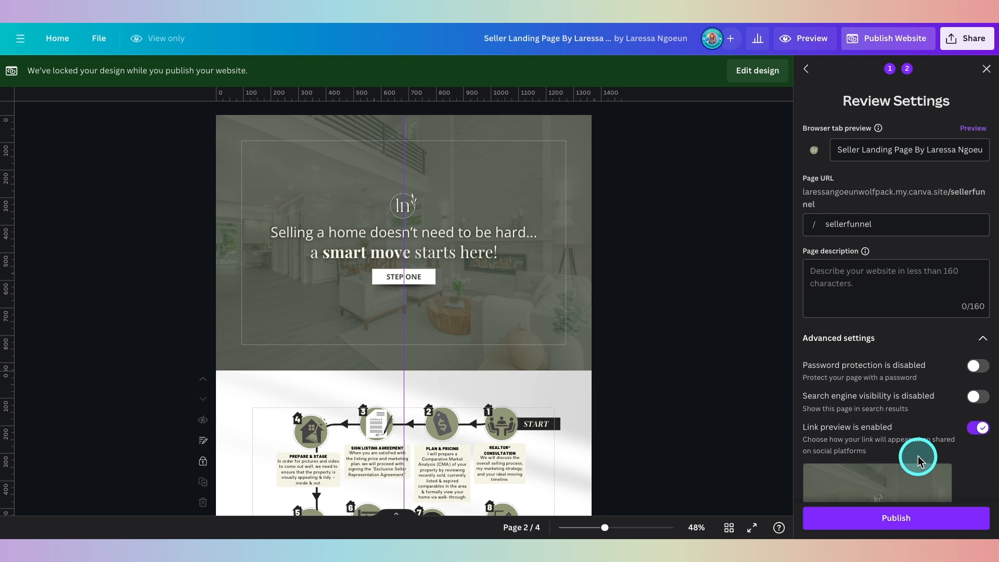
scroll(918, 460, "down", 1)
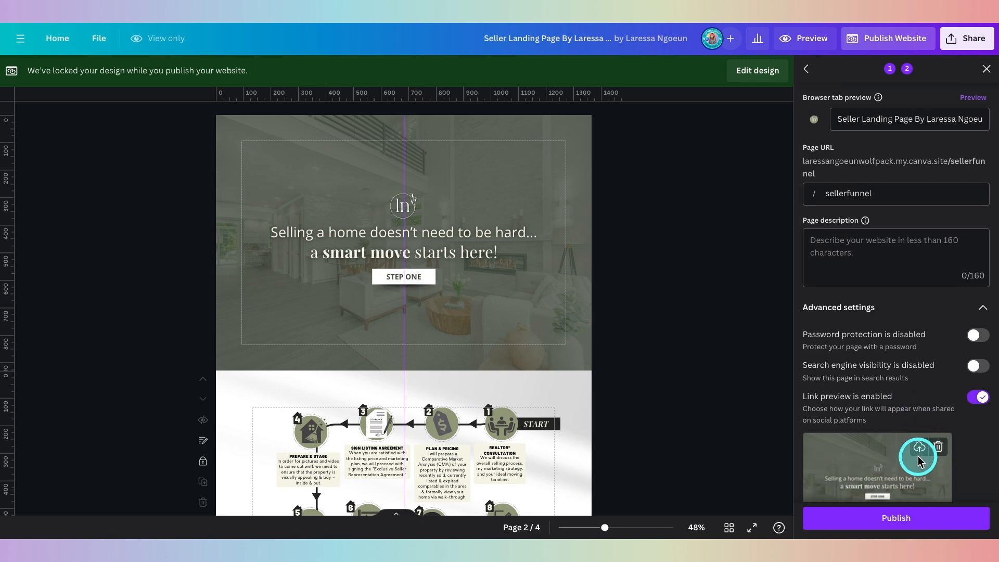
scroll(919, 460, "down", 1)
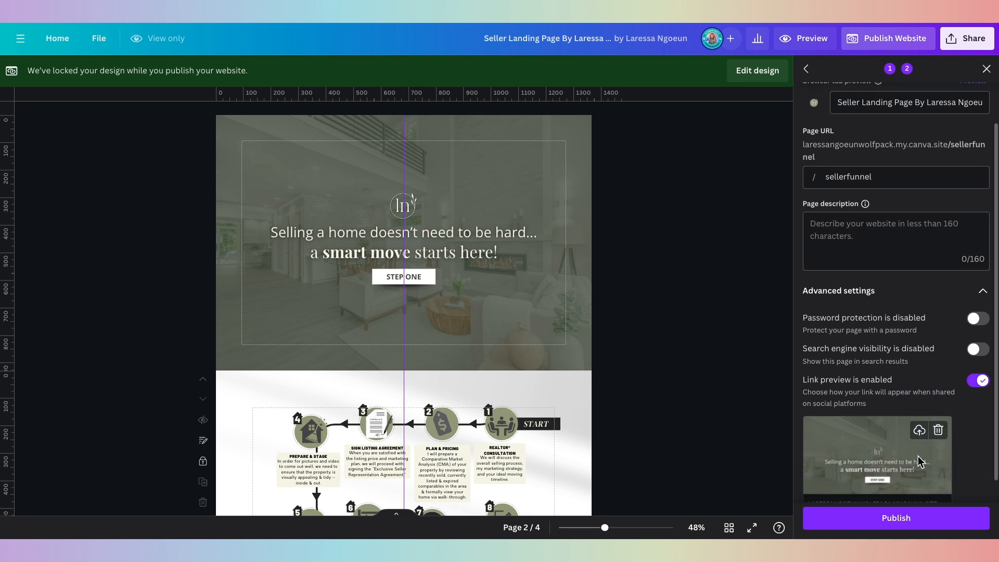
scroll(919, 461, "down", 1)
left_click(919, 461)
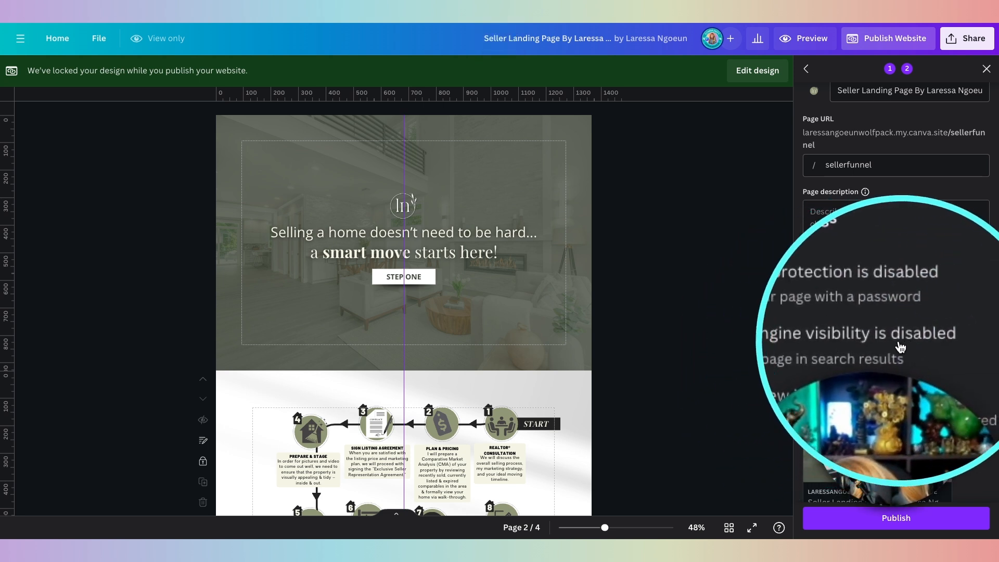
Step: Switch on Search engine visibility in the advanced settings
left_click(859, 356)
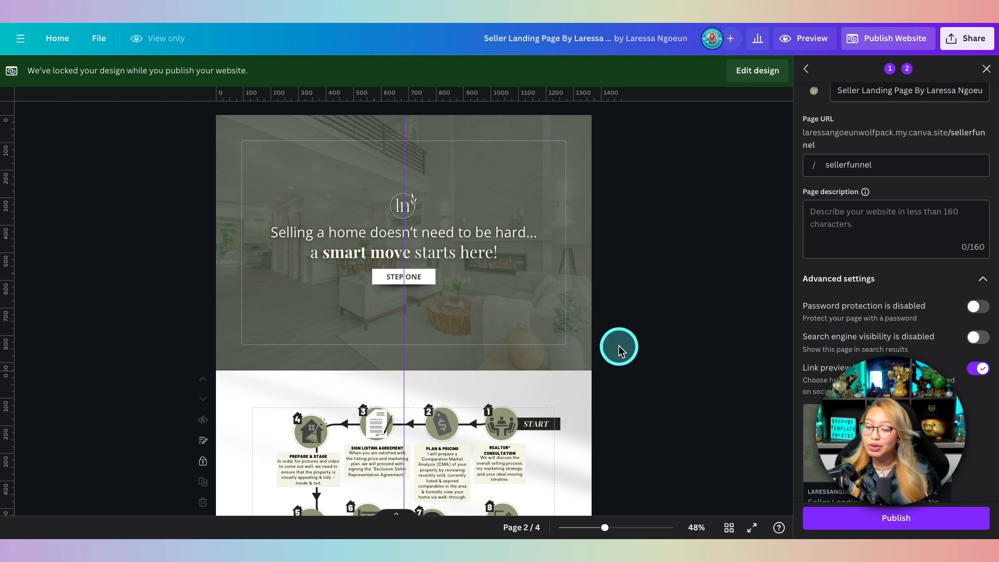
scroll(519, 353, "down", 6)
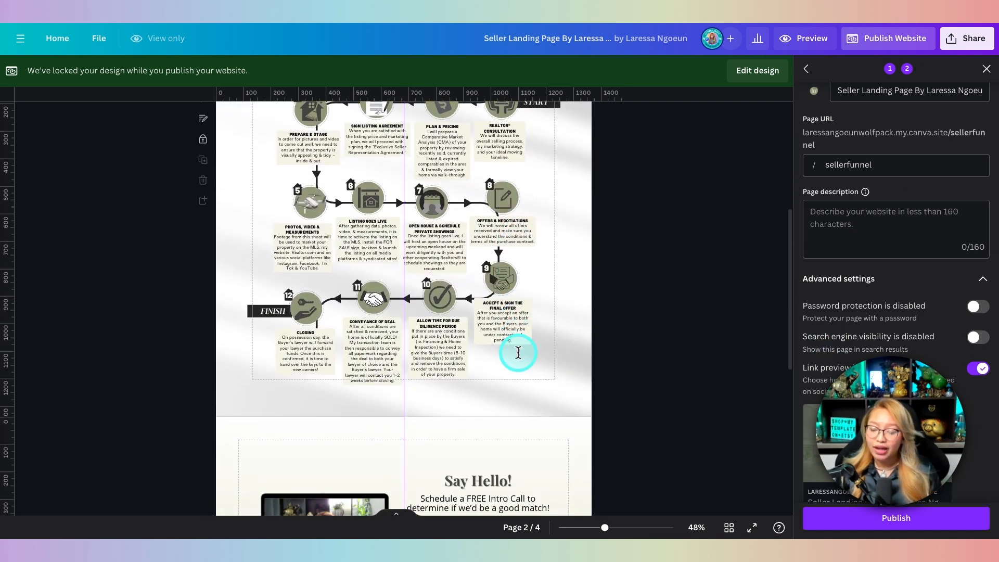
scroll(518, 354, "down", 3)
scroll(519, 356, "down", 3)
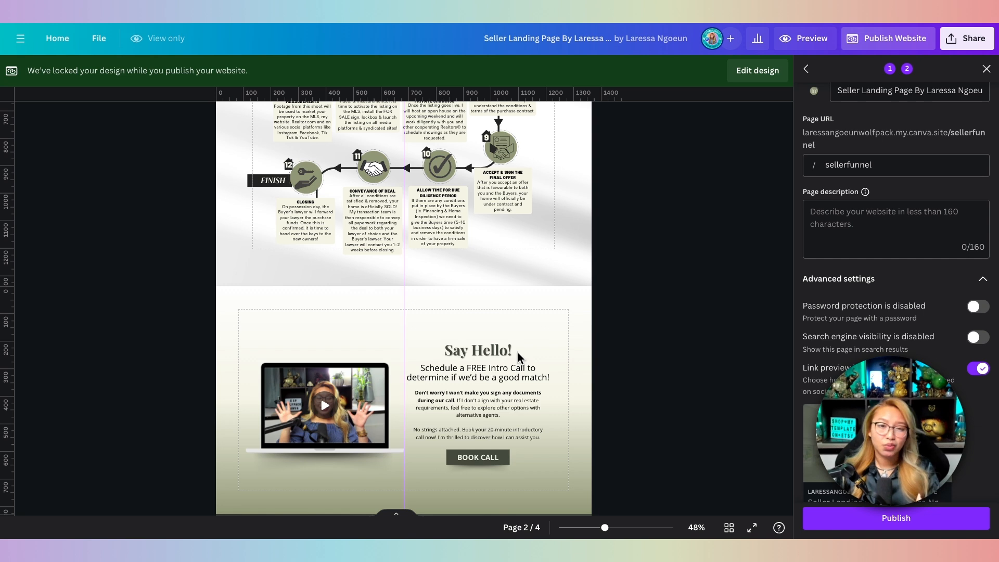
scroll(531, 352, "up", 2)
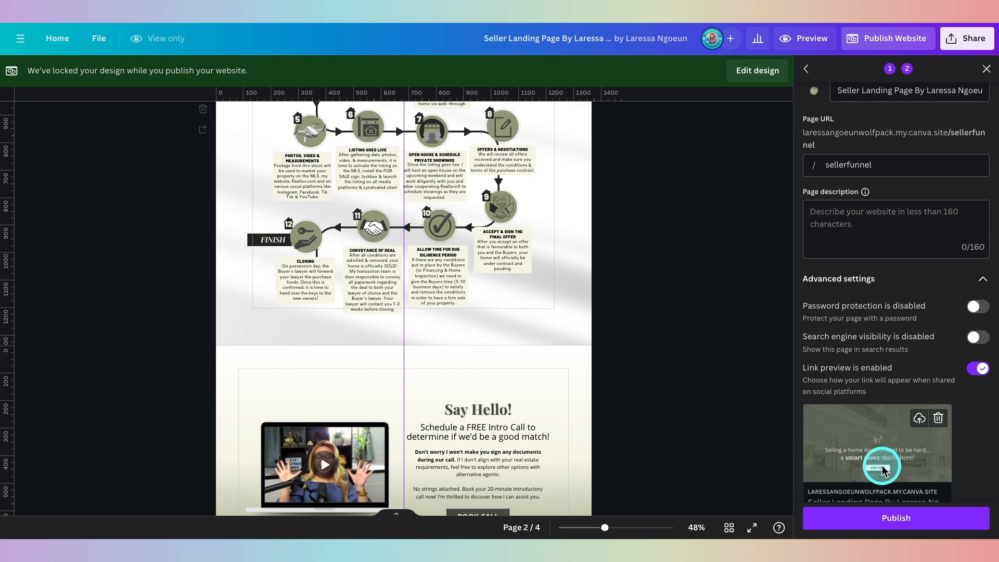
scroll(882, 468, "down", 1)
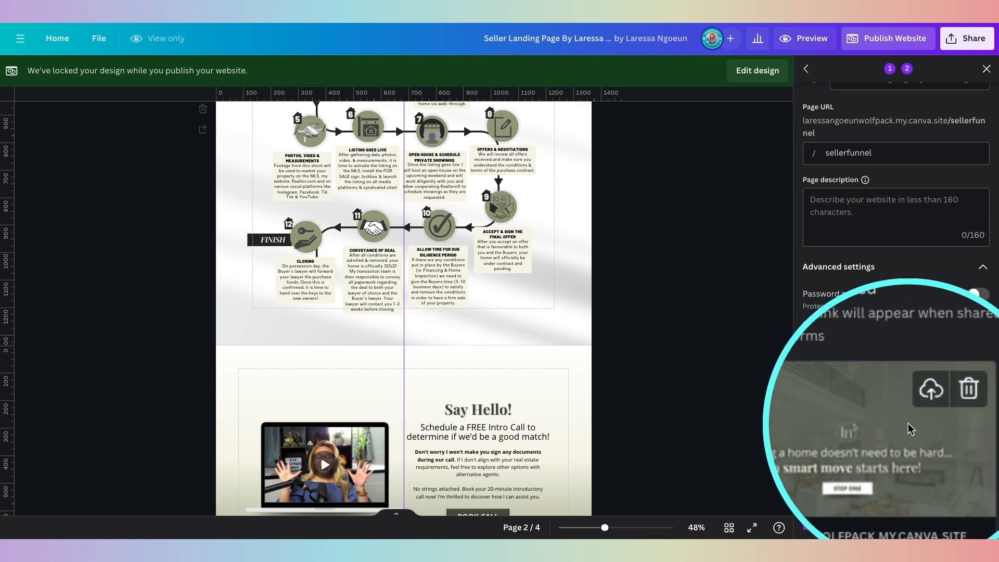
scroll(609, 381, "up", 10)
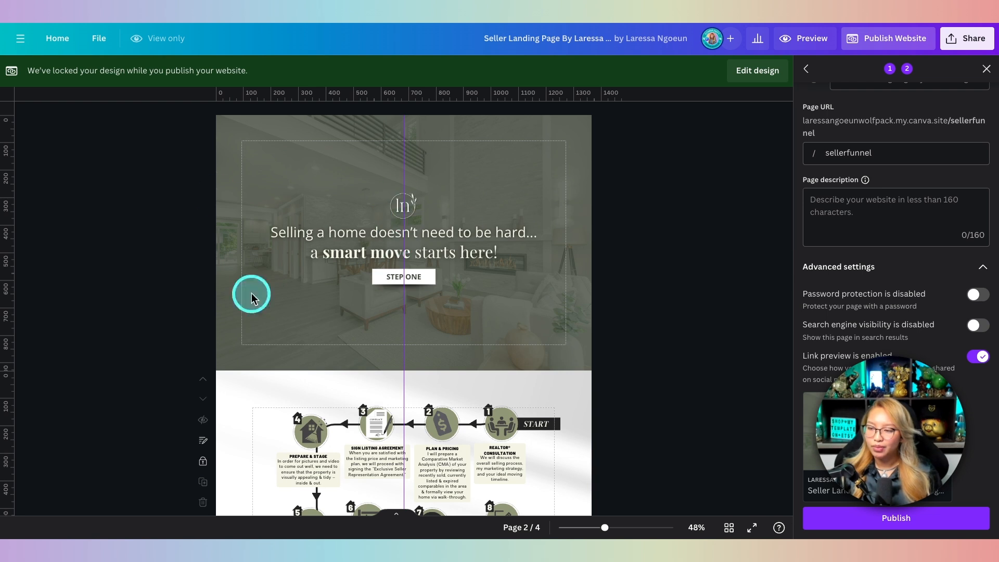
mouse_move(916, 431)
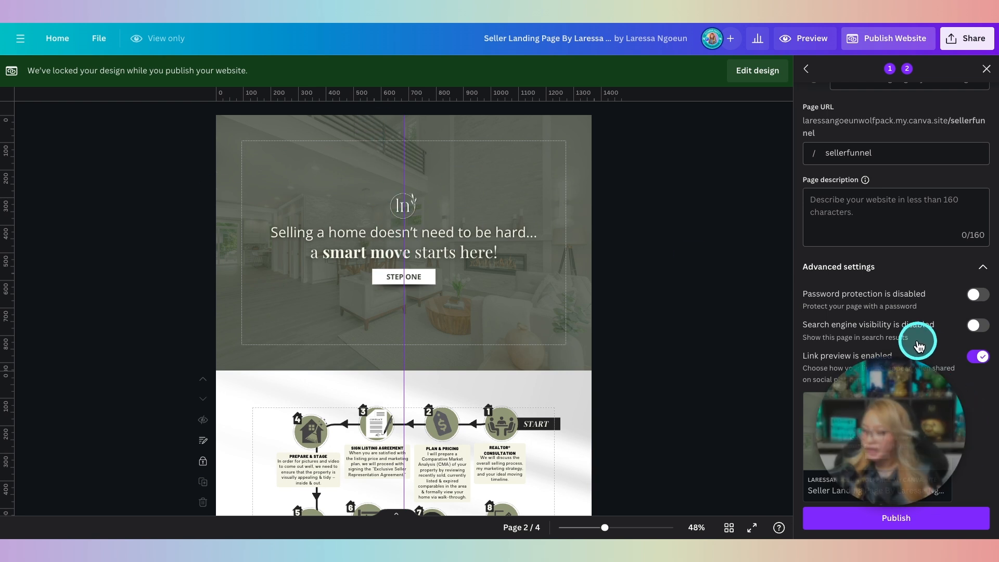
left_click(977, 327)
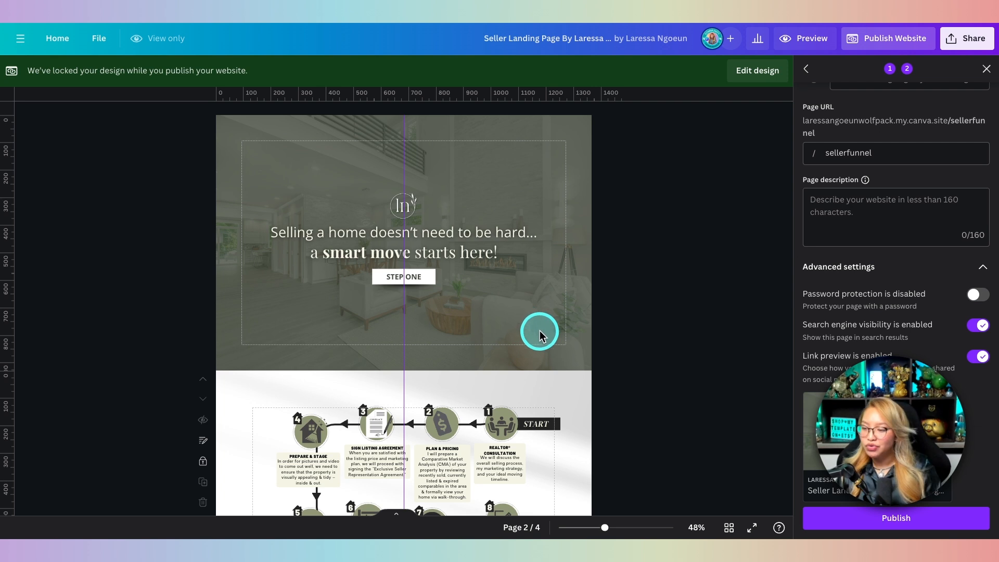
Step: Publish the website again with the new favicon and search visibility settings
left_click(881, 525)
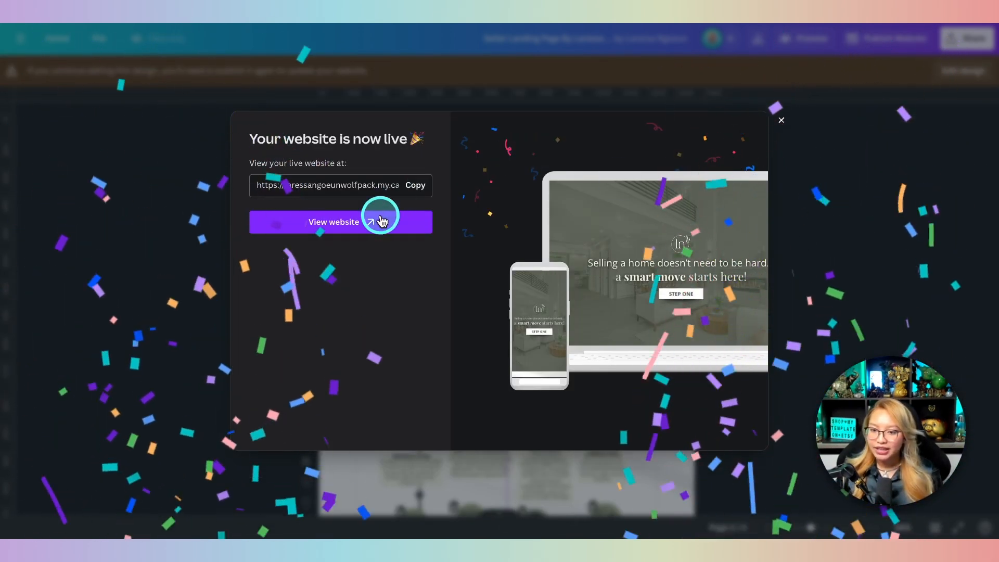
Step: Open the live seller landing page in a new browser tab and scroll through it
left_click(356, 222)
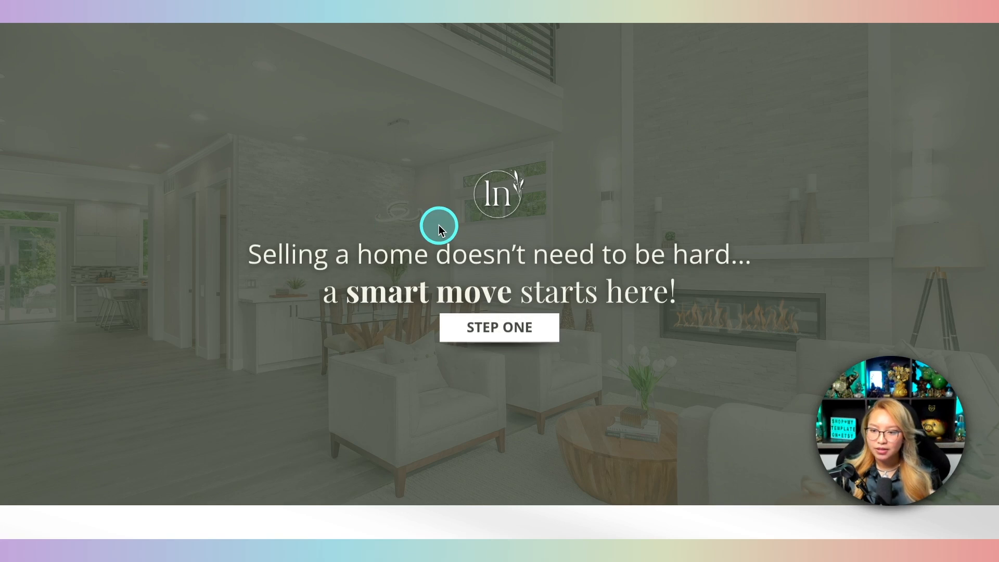
scroll(438, 225, "down", 15)
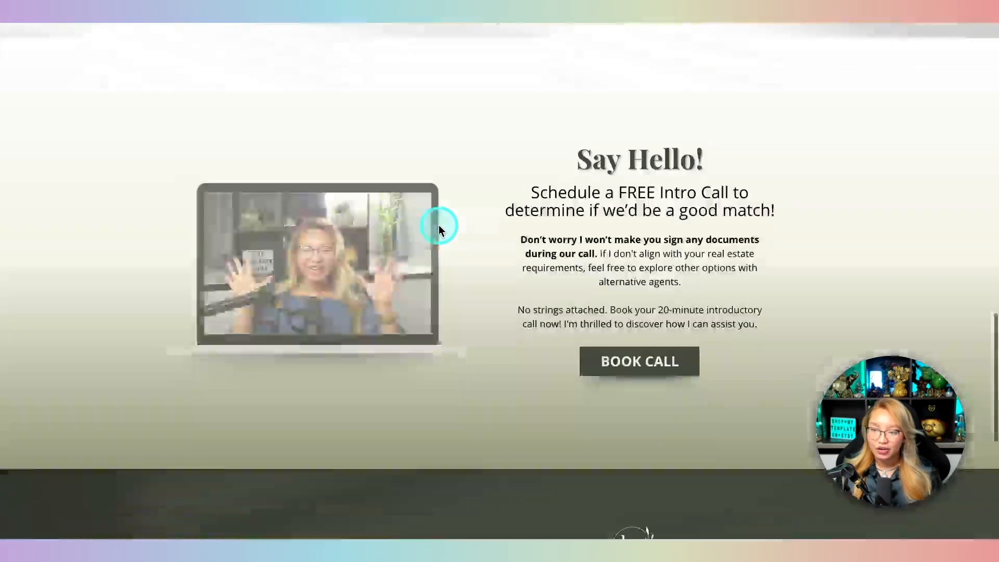
scroll(438, 224, "down", 5)
scroll(438, 229, "up", 10)
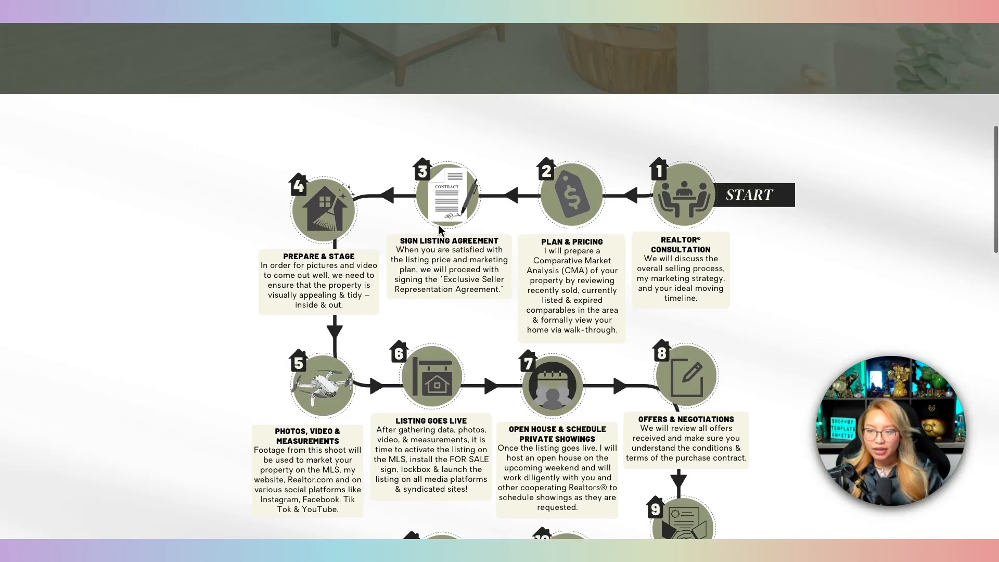
scroll(439, 227, "up", 5)
Step: Test the STEP ONE jump link to the selling steps, then scroll back to the top
left_click(517, 262)
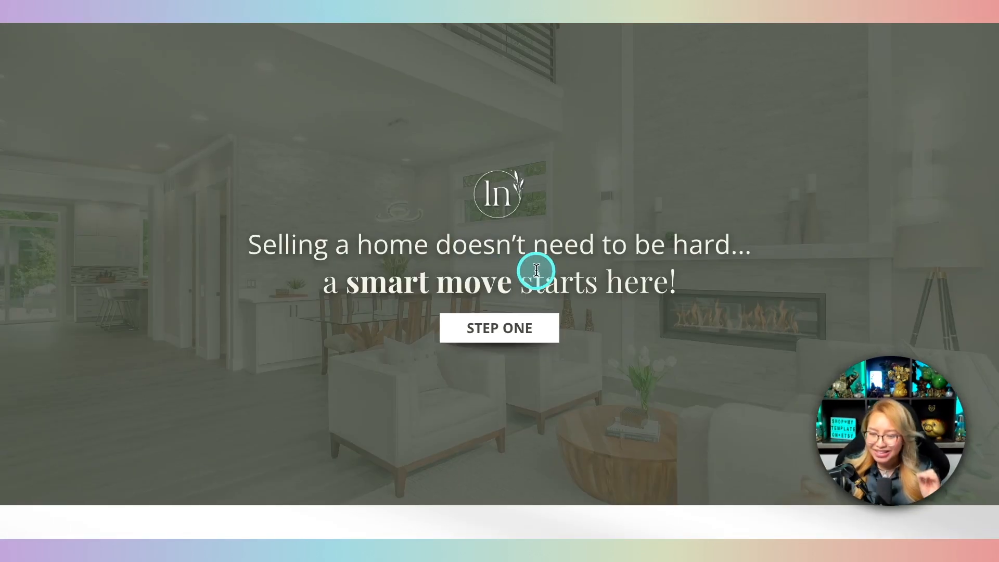
left_click(533, 324)
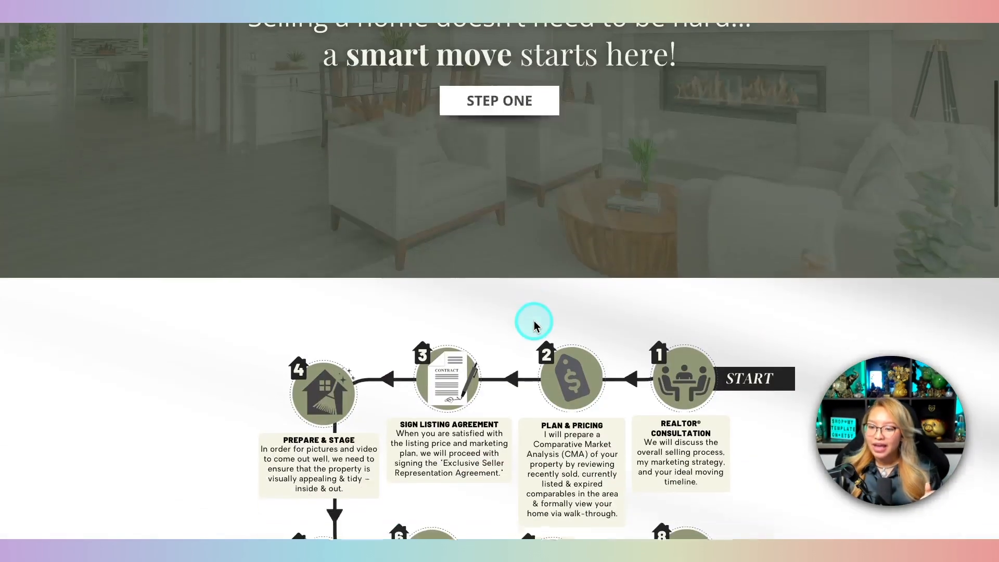
left_click(502, 110)
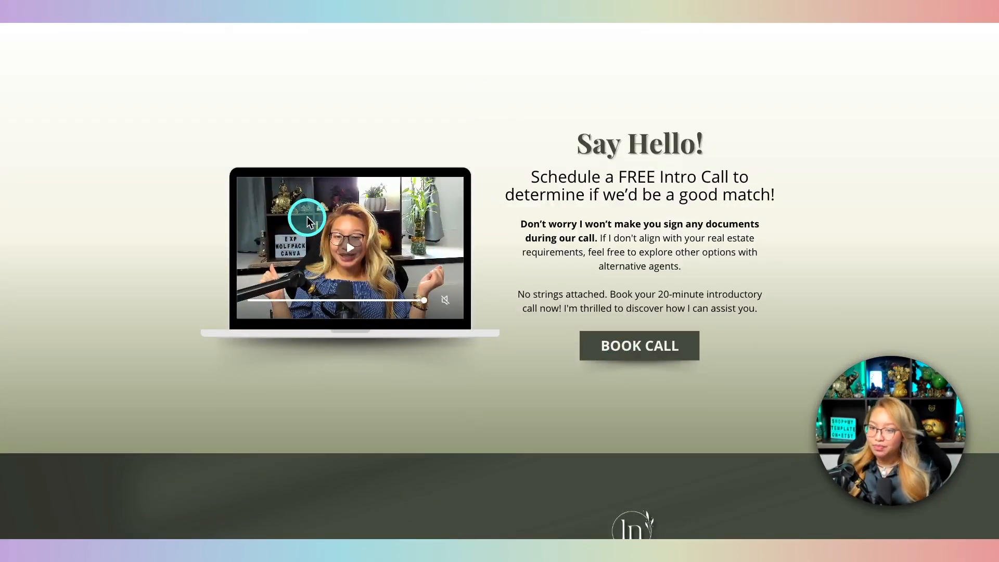
scroll(476, 267, "down", 3)
scroll(668, 229, "down", 3)
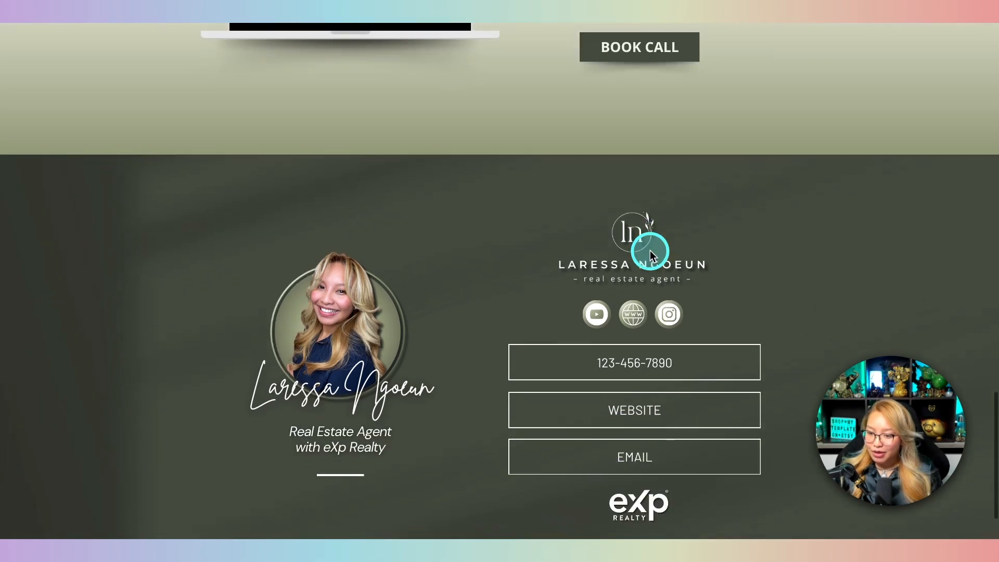
scroll(469, 266, "up", 15)
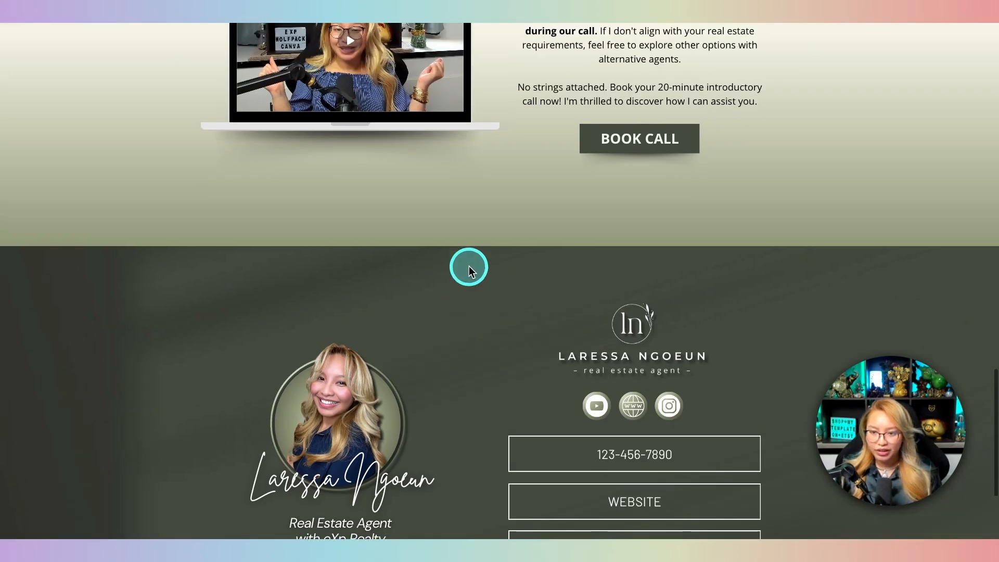
scroll(470, 267, "up", 2)
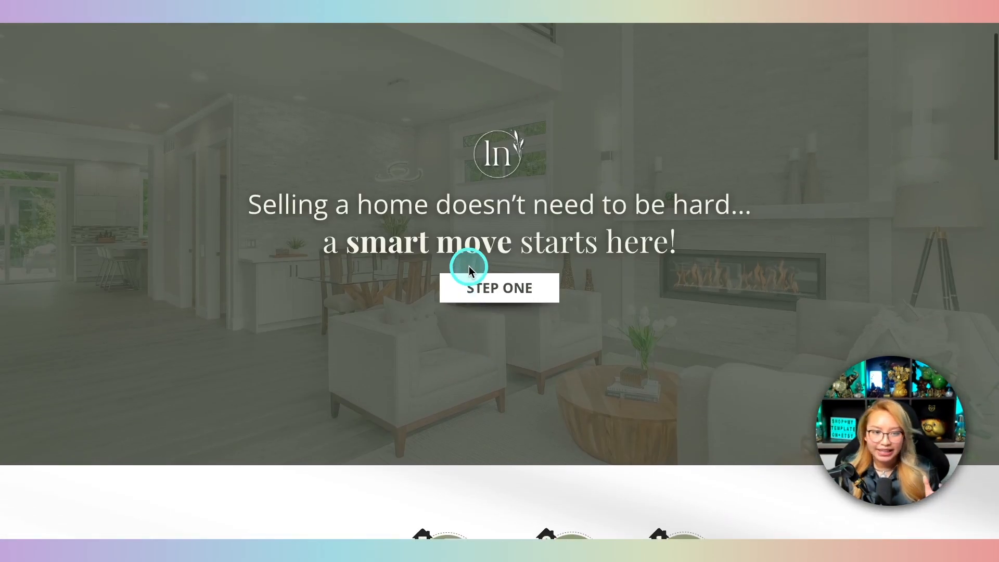